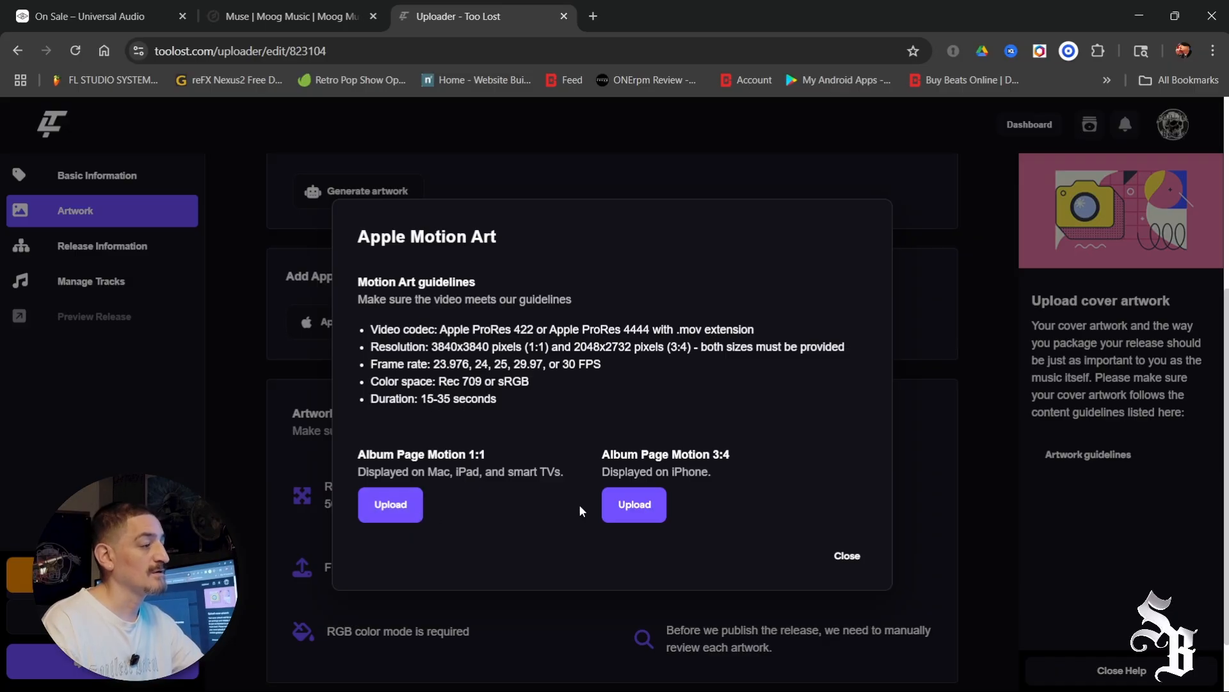
Browse for the Album Page Motion 1:1 video in the HOLD UP APPLE MOTION ART folder inside HOLD UP VIDEOS.
click(641, 507)
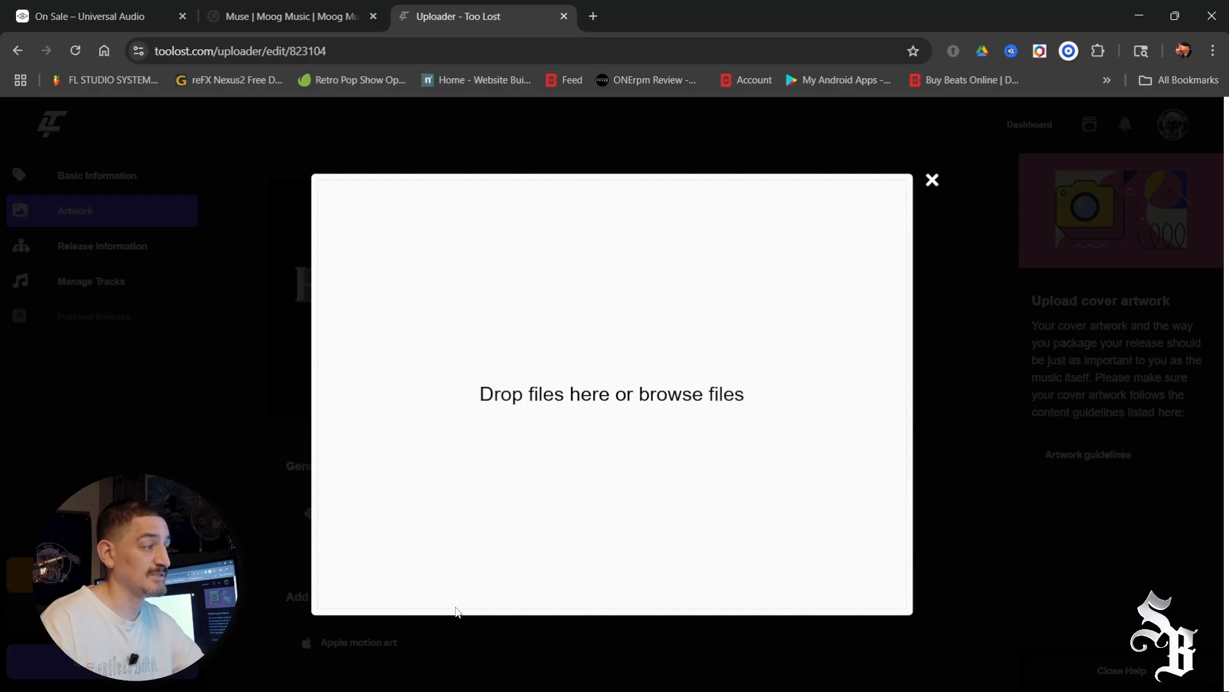
click(932, 181)
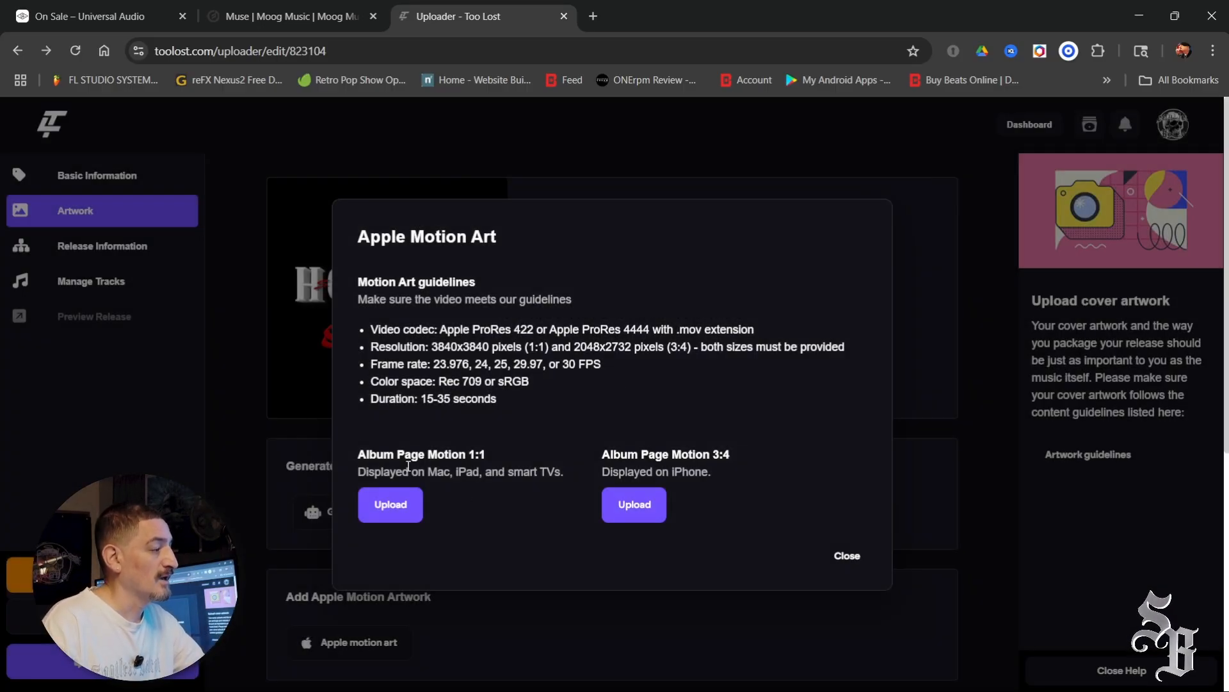
click(392, 509)
click(682, 400)
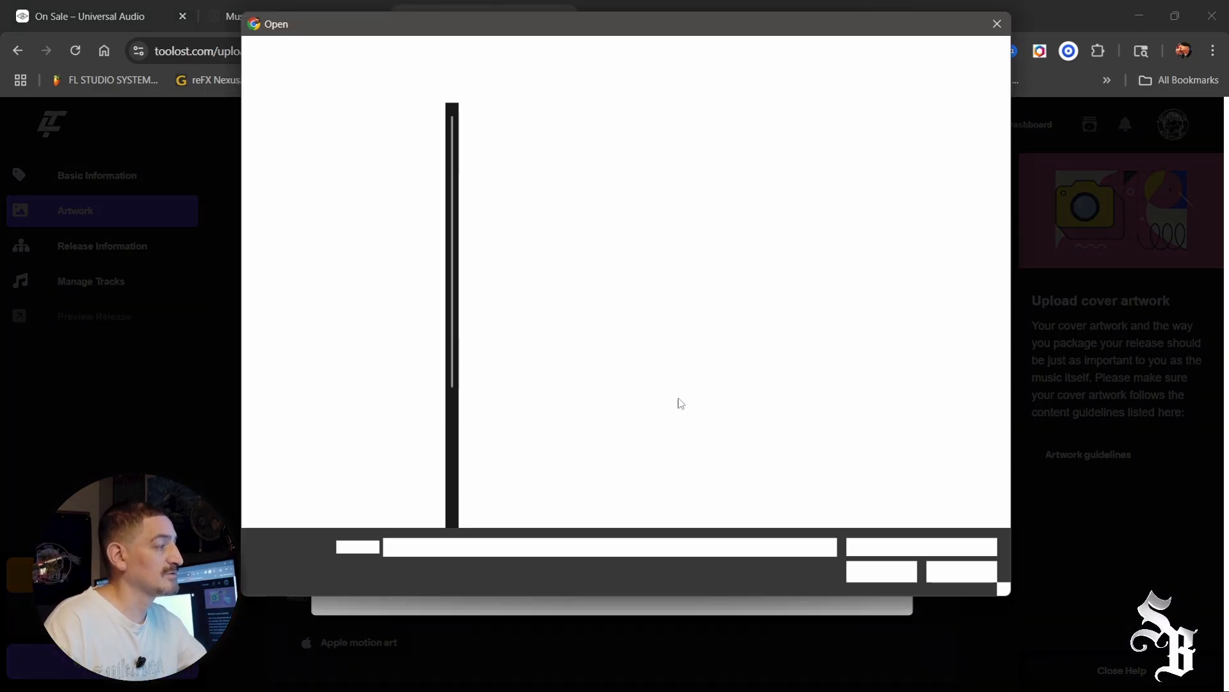
double_click(516, 156)
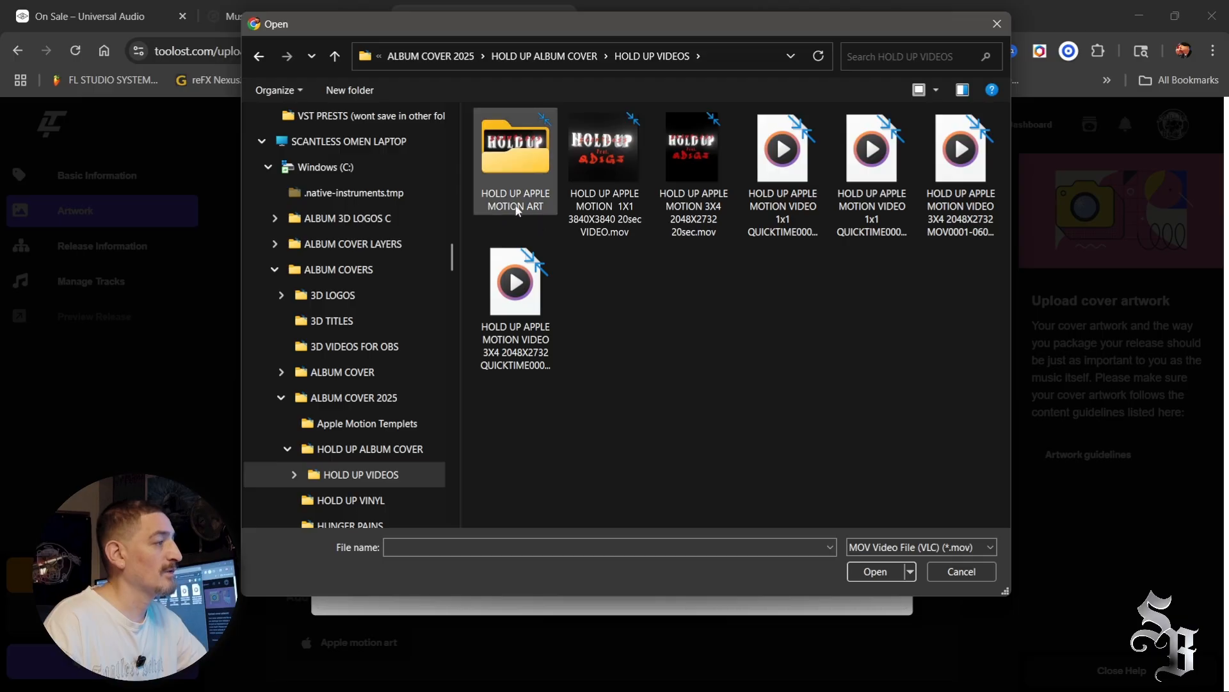
double_click(514, 183)
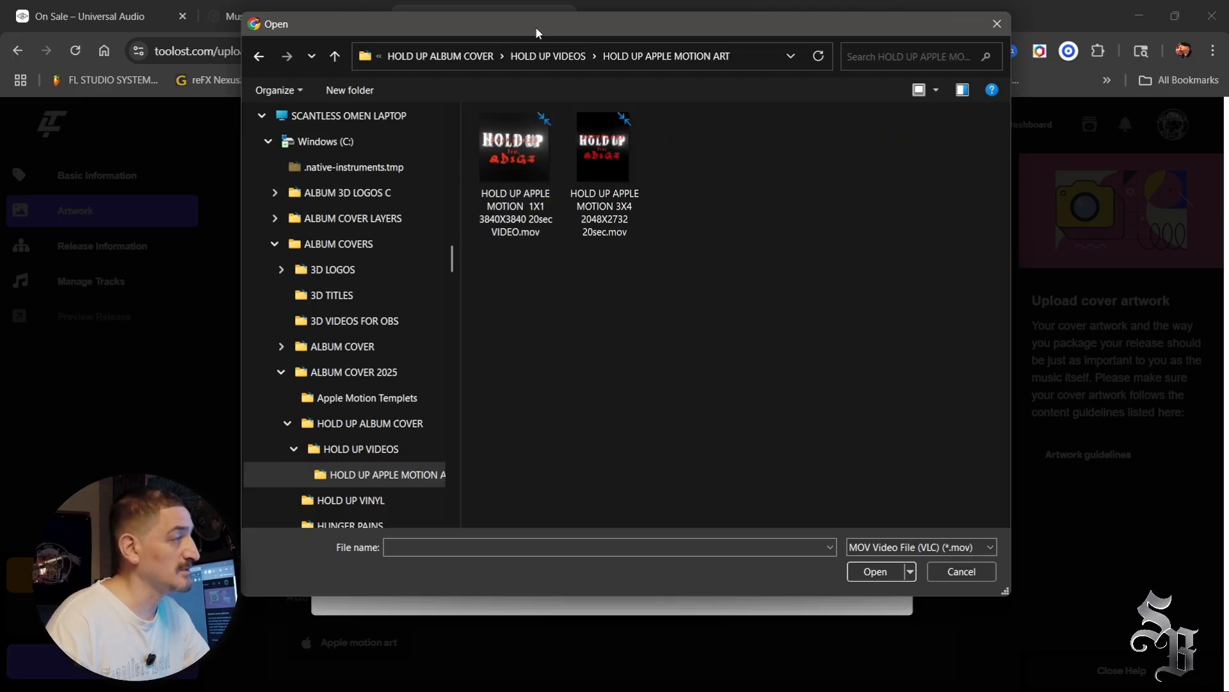
drag(537, 32, 501, 102)
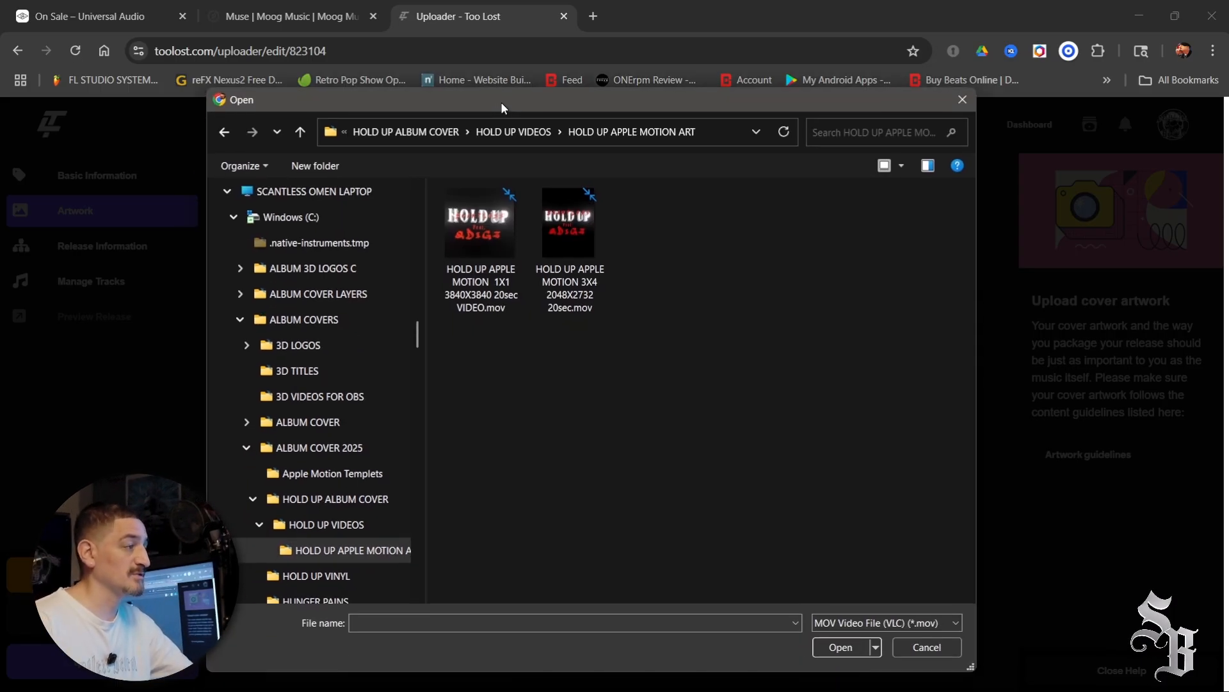
Upload "HOLD UP APPLE MOTION 1X1 3840X3840 20sec VIDEO.mov" as the 1:1 album motion, retry the upload, and check its status.
click(478, 310)
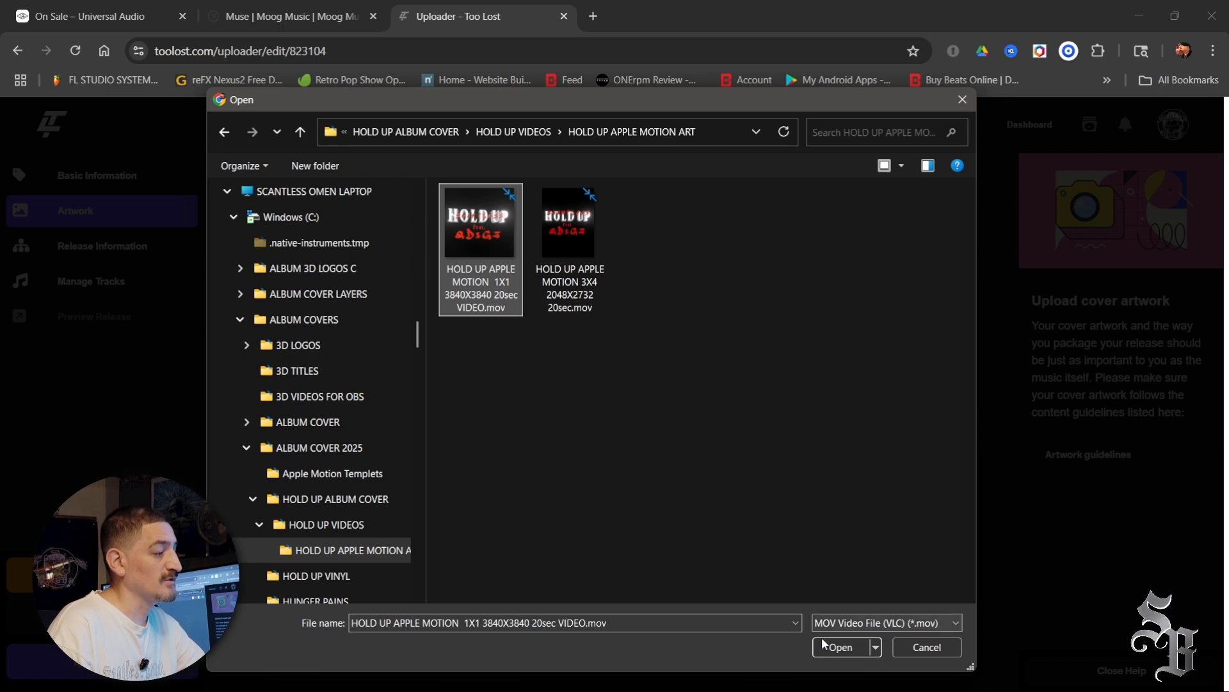
click(841, 646)
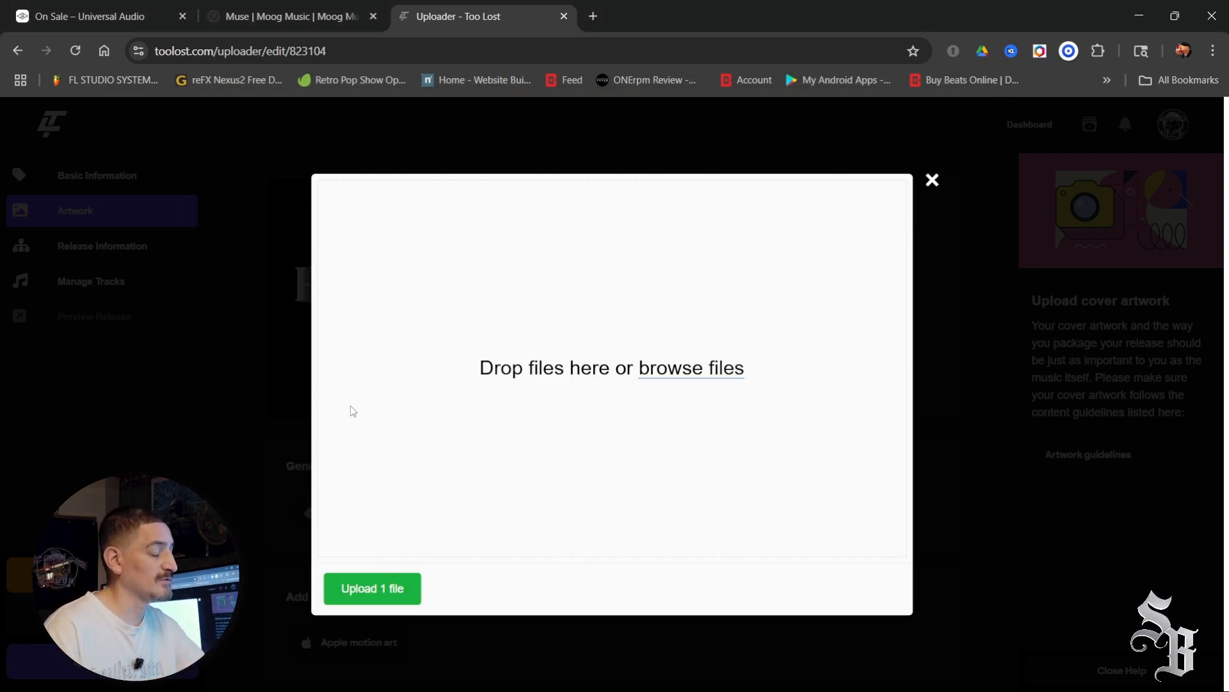
click(373, 589)
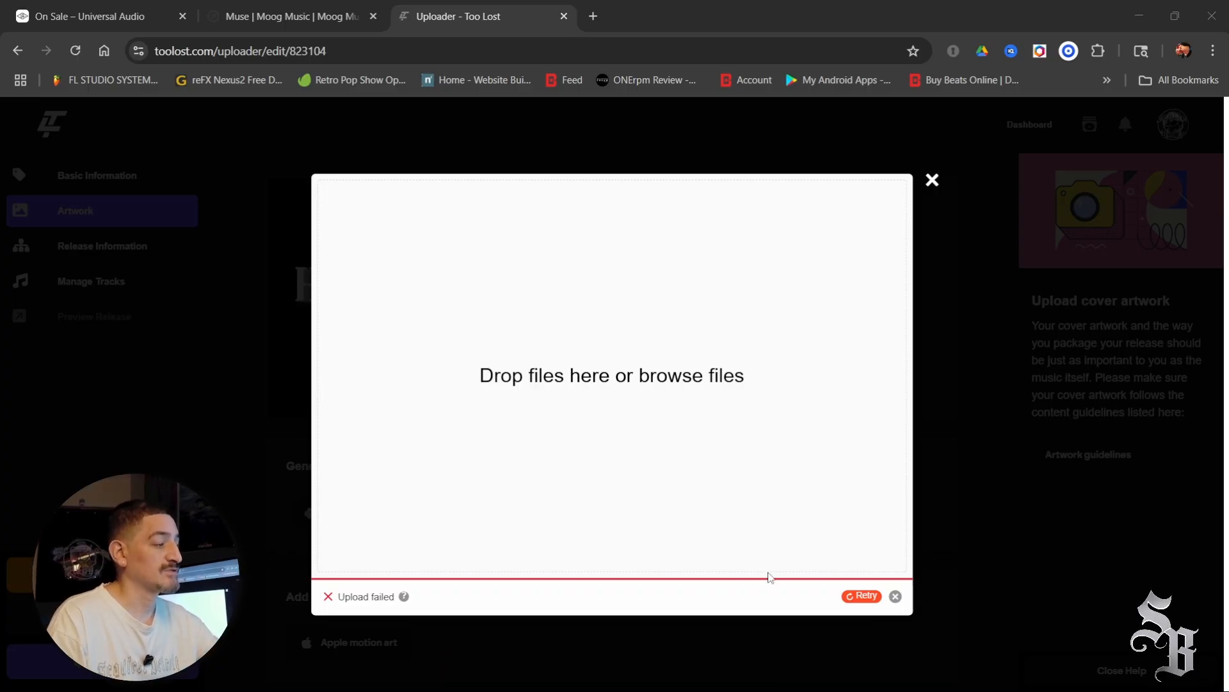
click(850, 597)
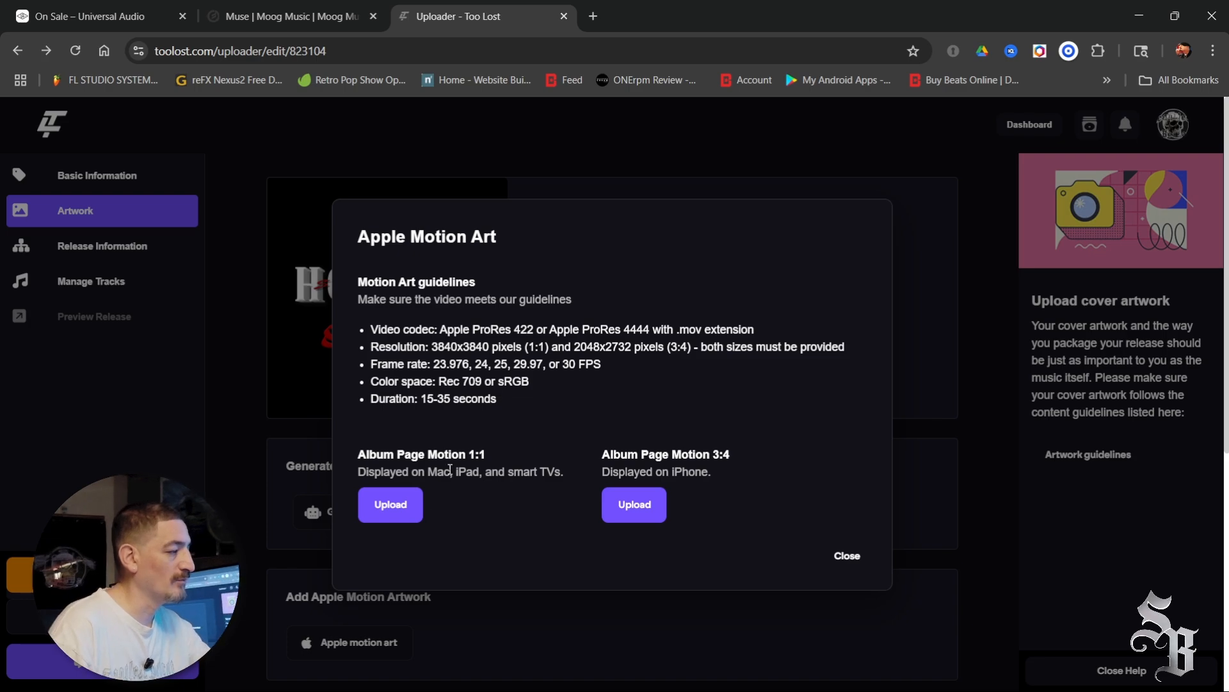
click(385, 504)
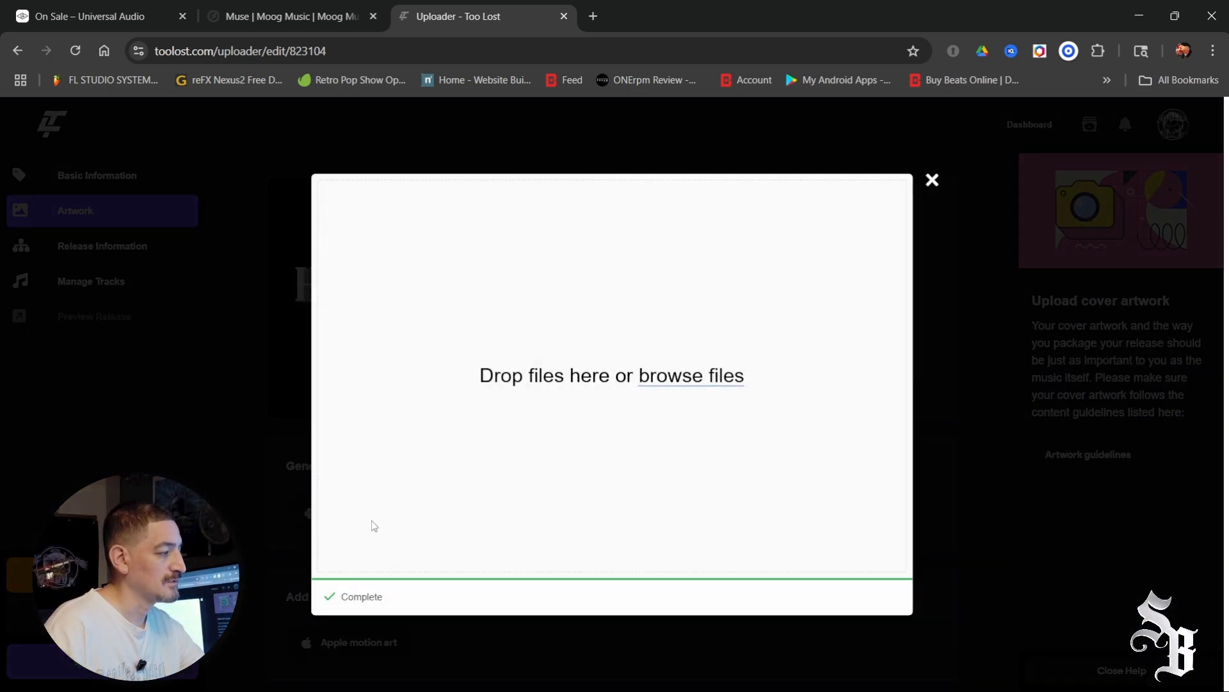
click(932, 181)
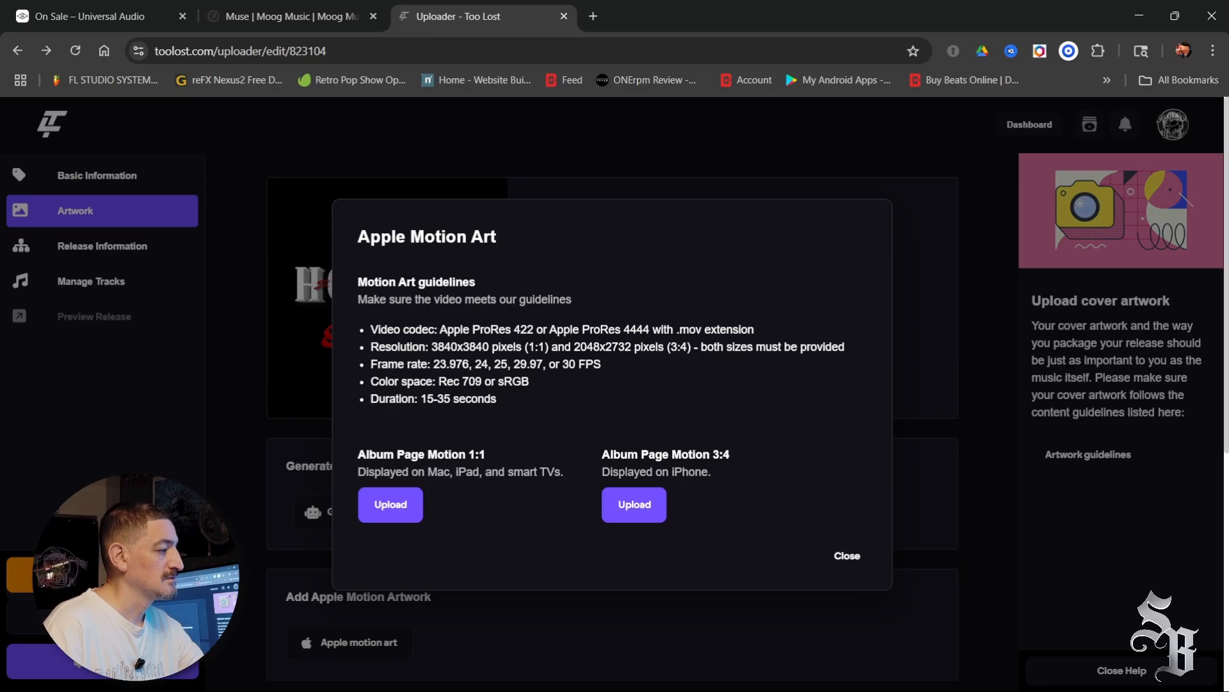
Leave the Apple Motion Art dialog and save the changes made to the release.
key(Escape)
click(103, 616)
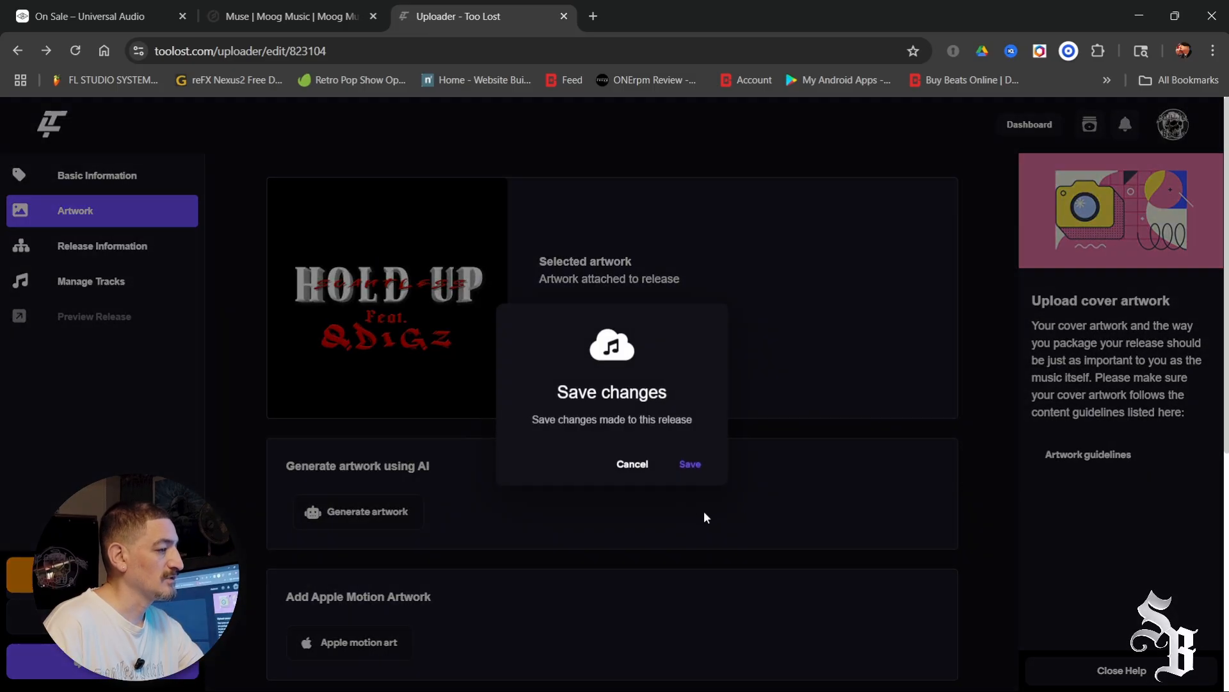
click(694, 463)
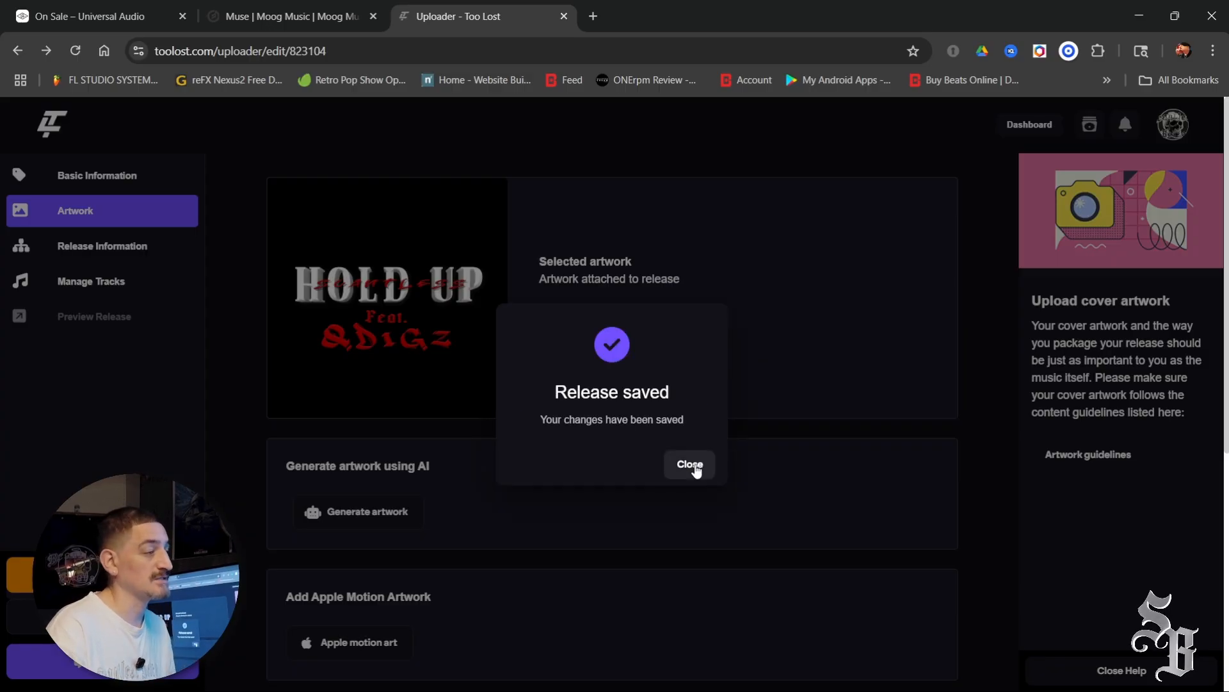
click(690, 465)
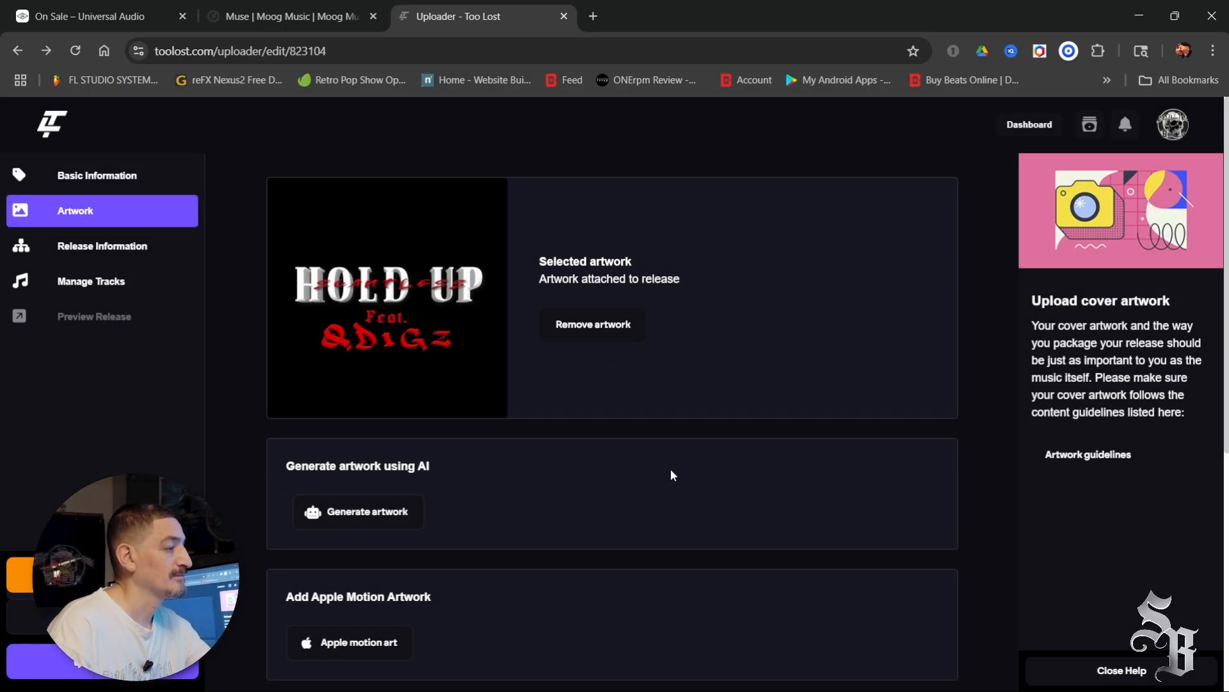
Reopen the Apple motion art settings and check the upload status of the 1:1 album motion video.
scroll(363, 387, down, 3)
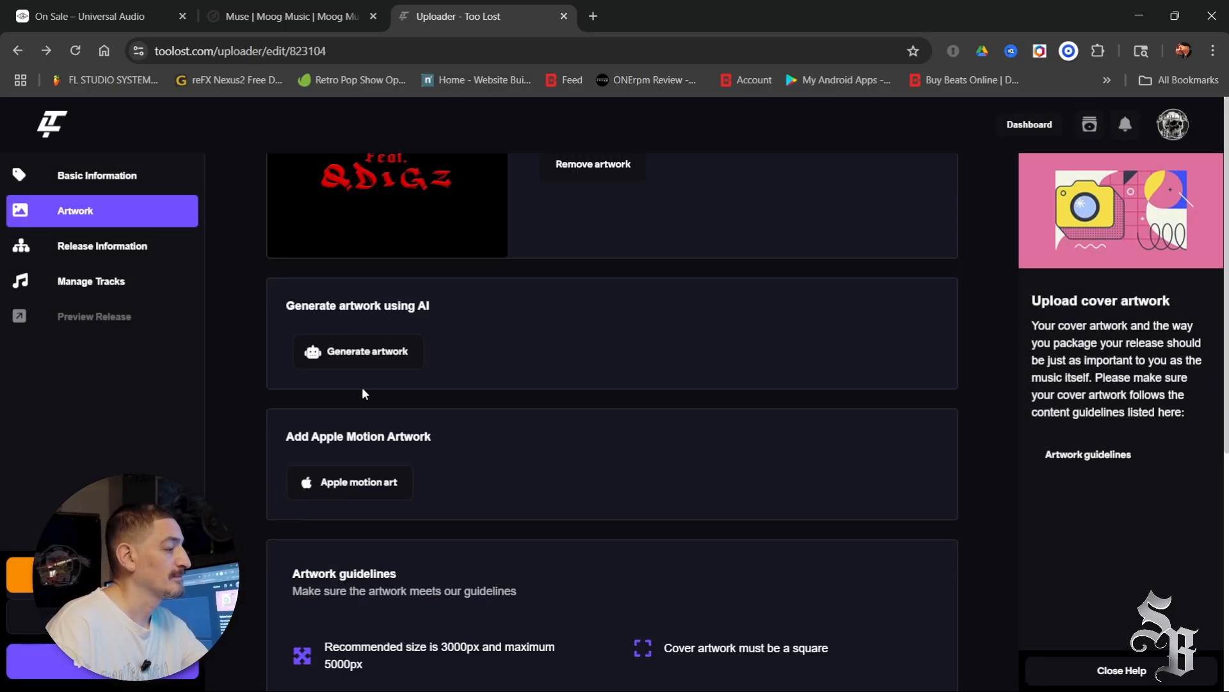
click(331, 490)
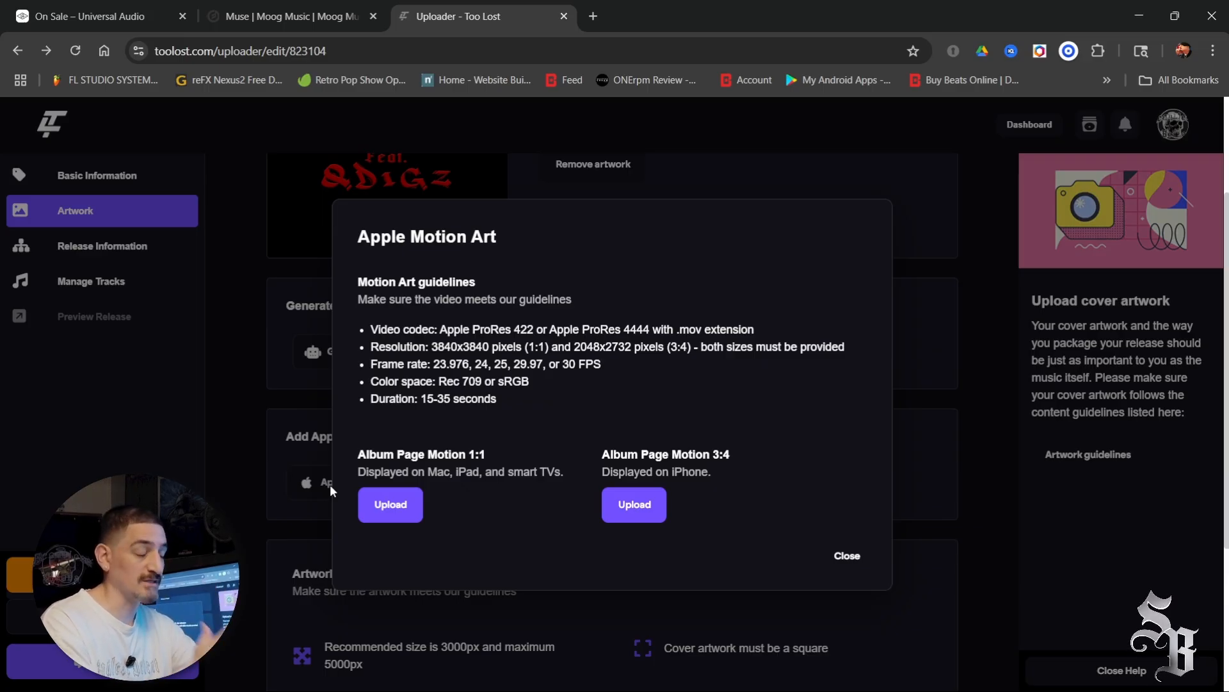
click(389, 505)
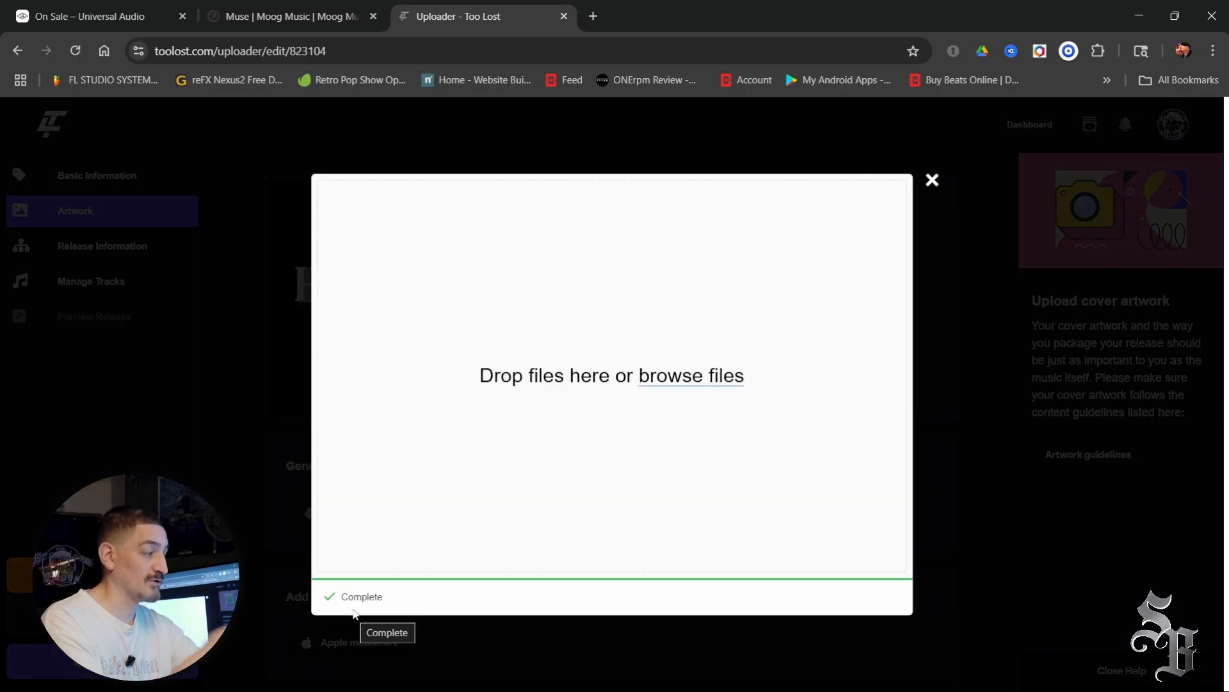
click(932, 180)
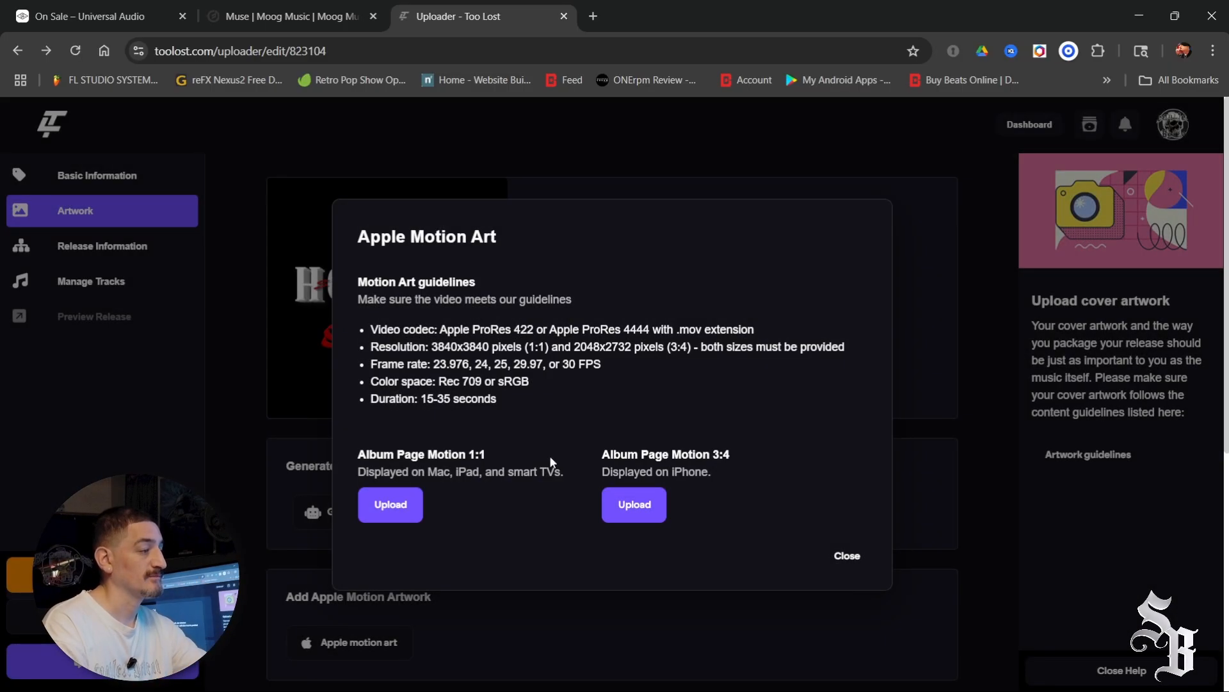
click(633, 504)
click(720, 396)
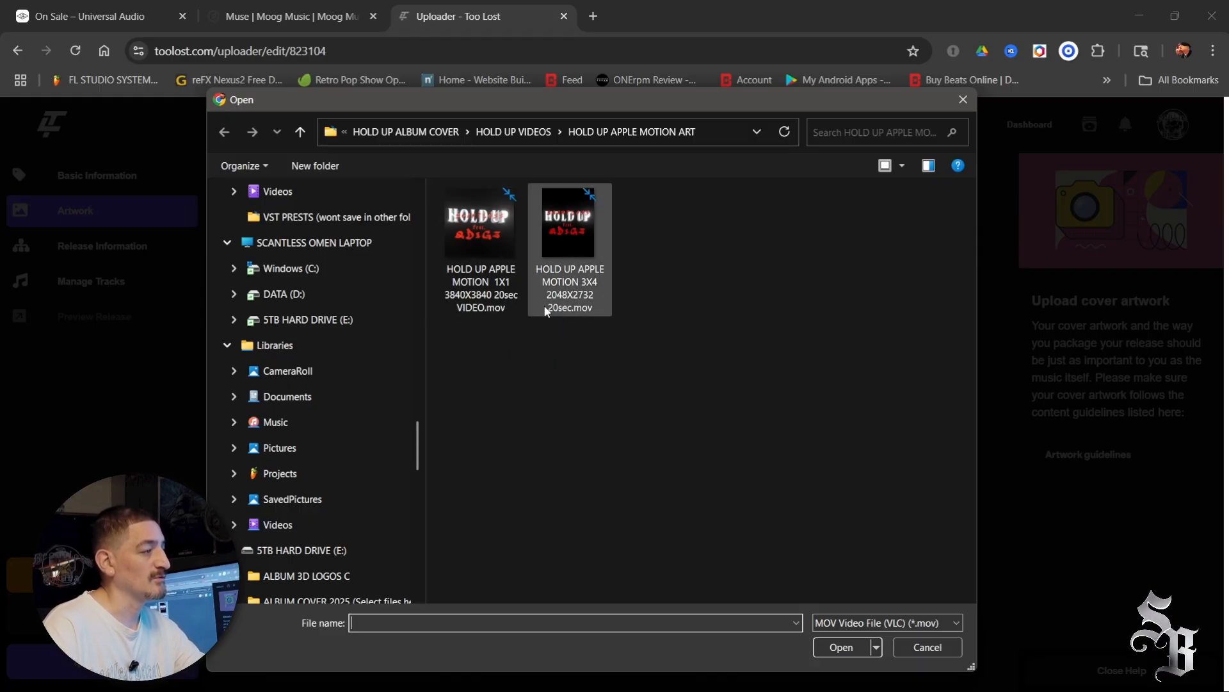
click(963, 101)
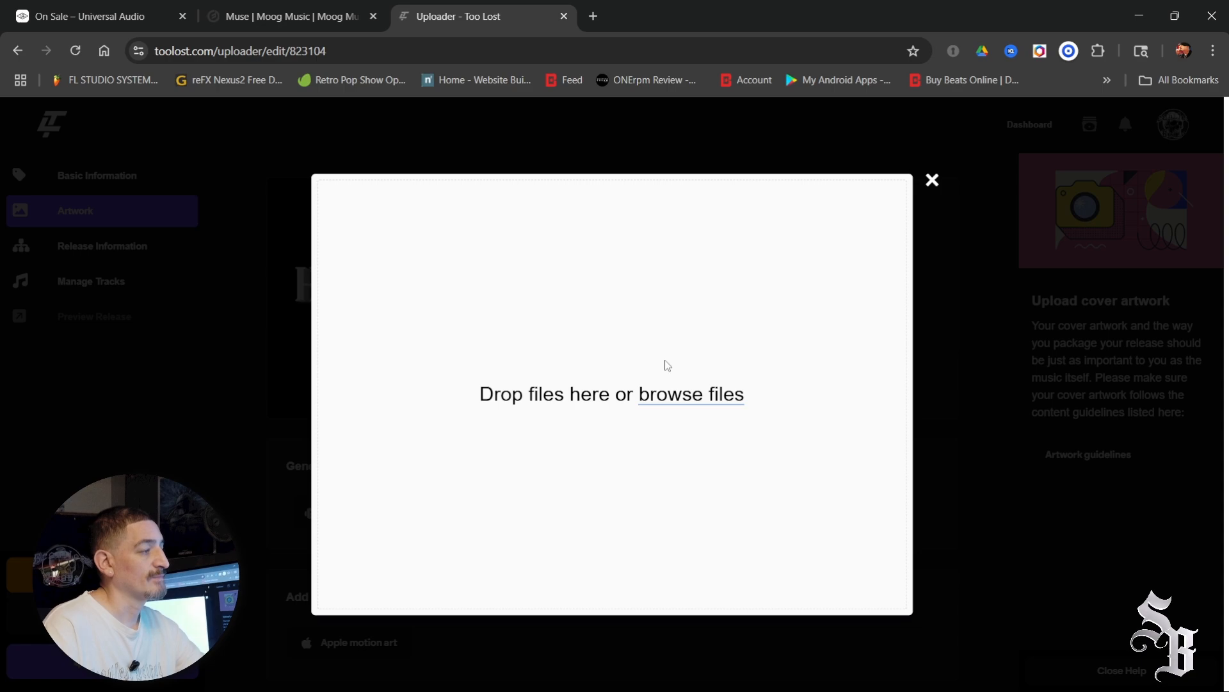
click(932, 180)
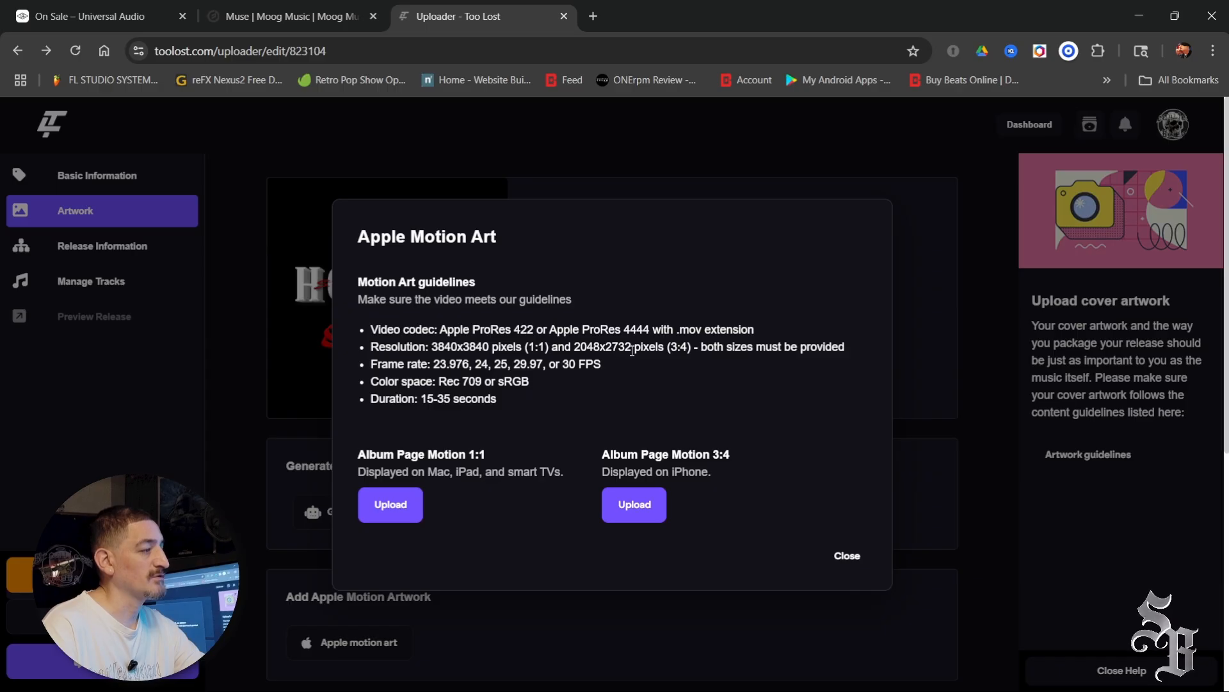
Upload "HOLD UP APPLE MOTION 3X4 2048X2732 20sec.mov" as the Album Page Motion 3:4 video and retry the upload.
click(634, 504)
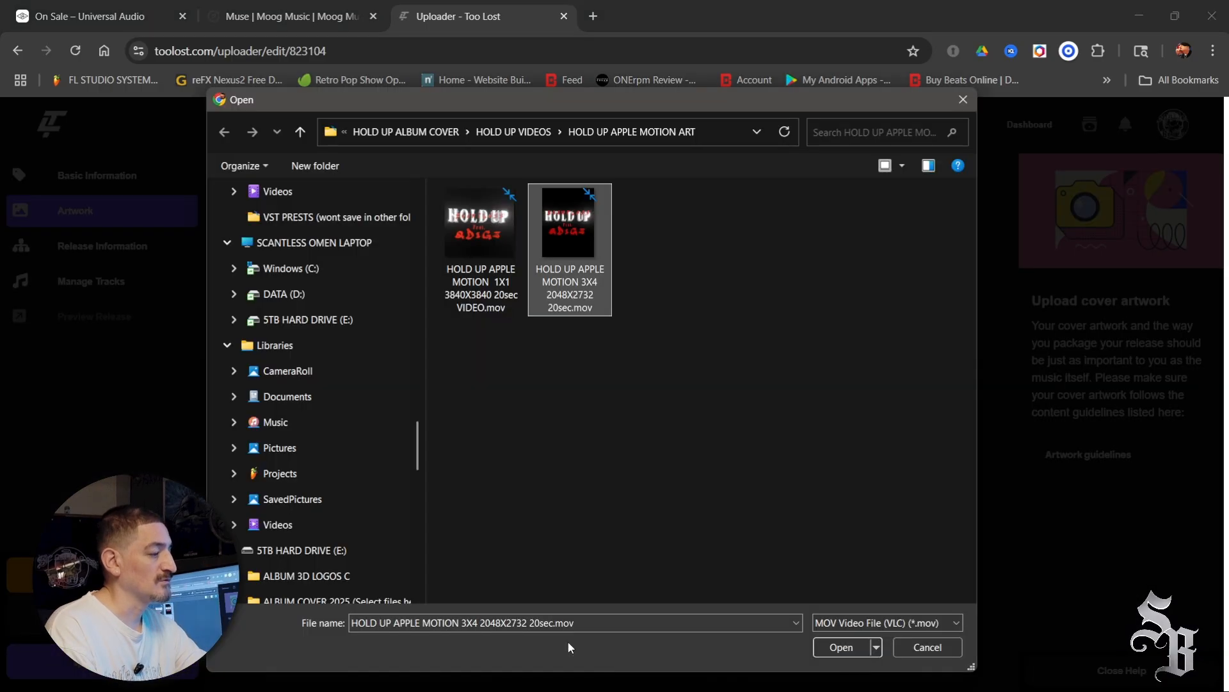
click(825, 647)
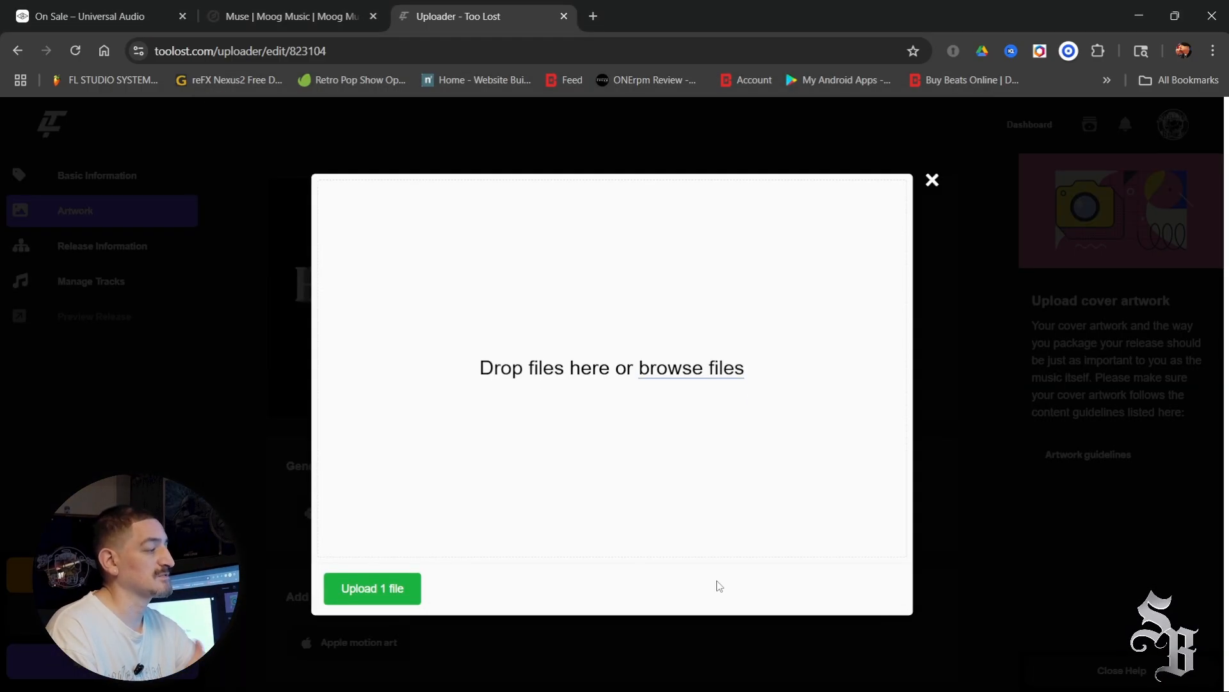
click(373, 589)
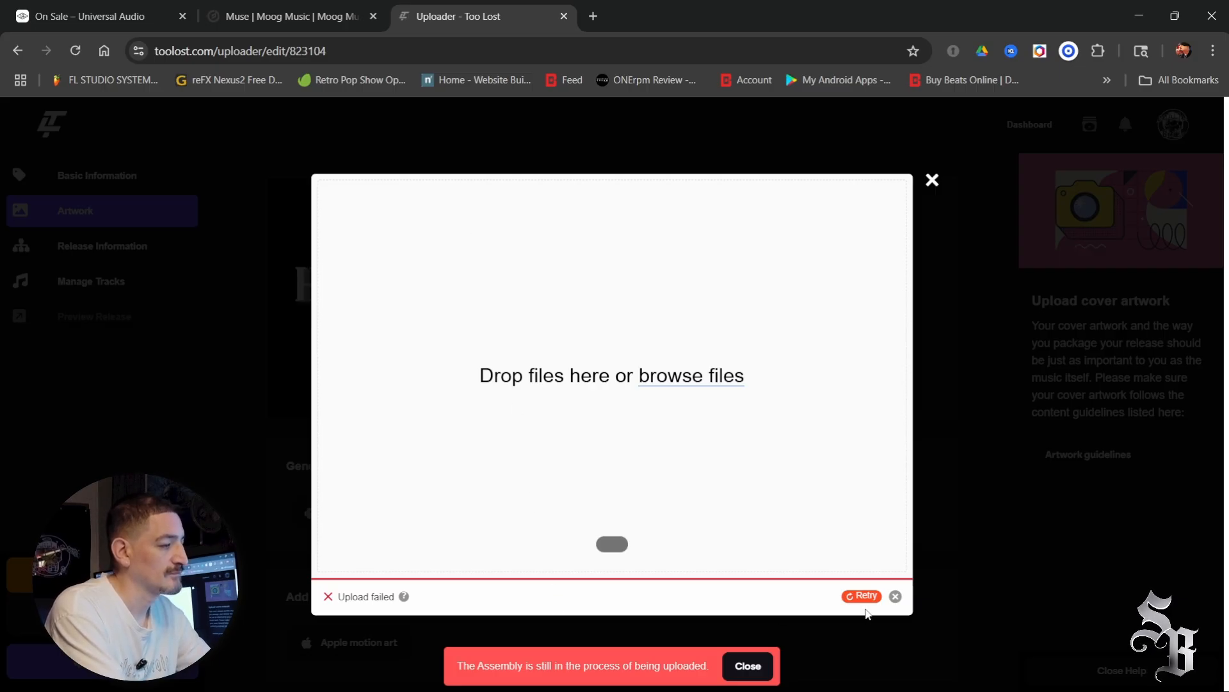
click(861, 596)
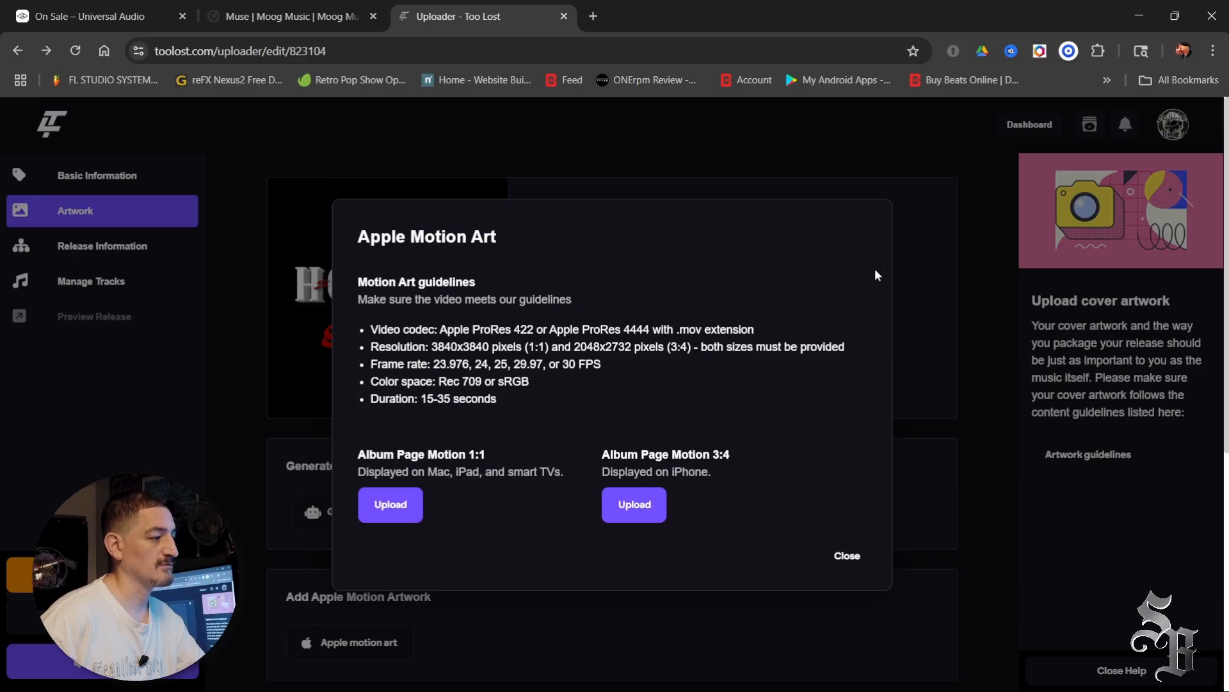
Check the upload status of both the 3:4 and the 1:1 album motion videos.
click(625, 509)
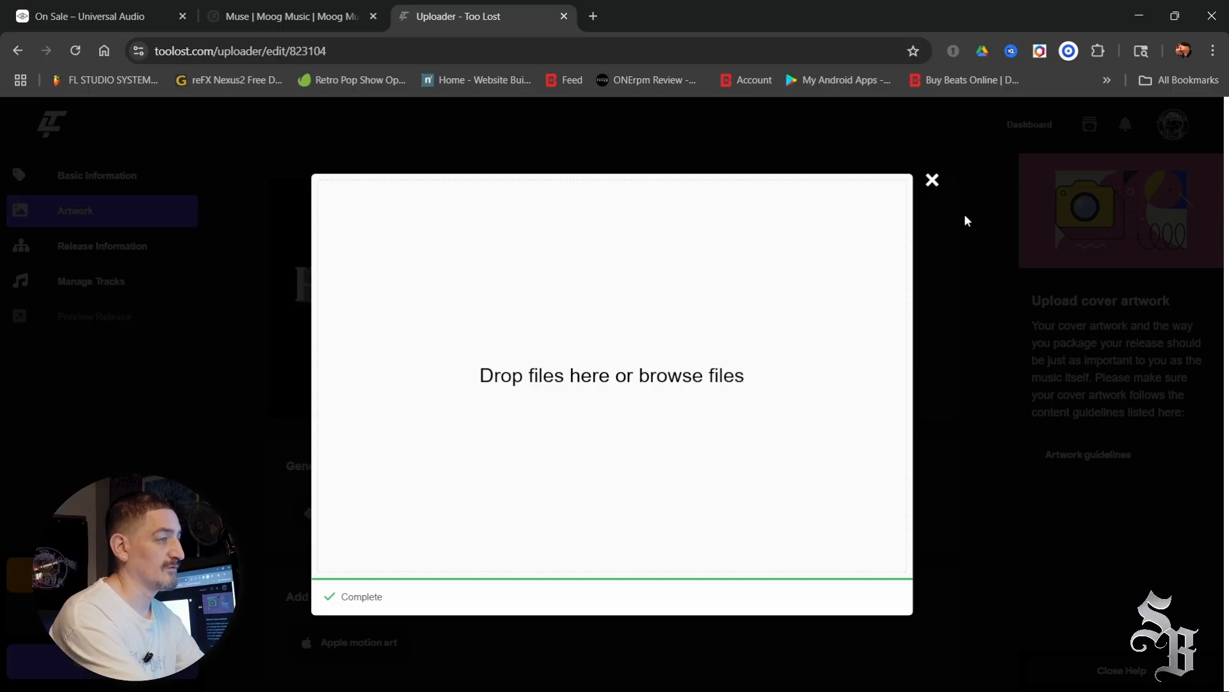
click(930, 182)
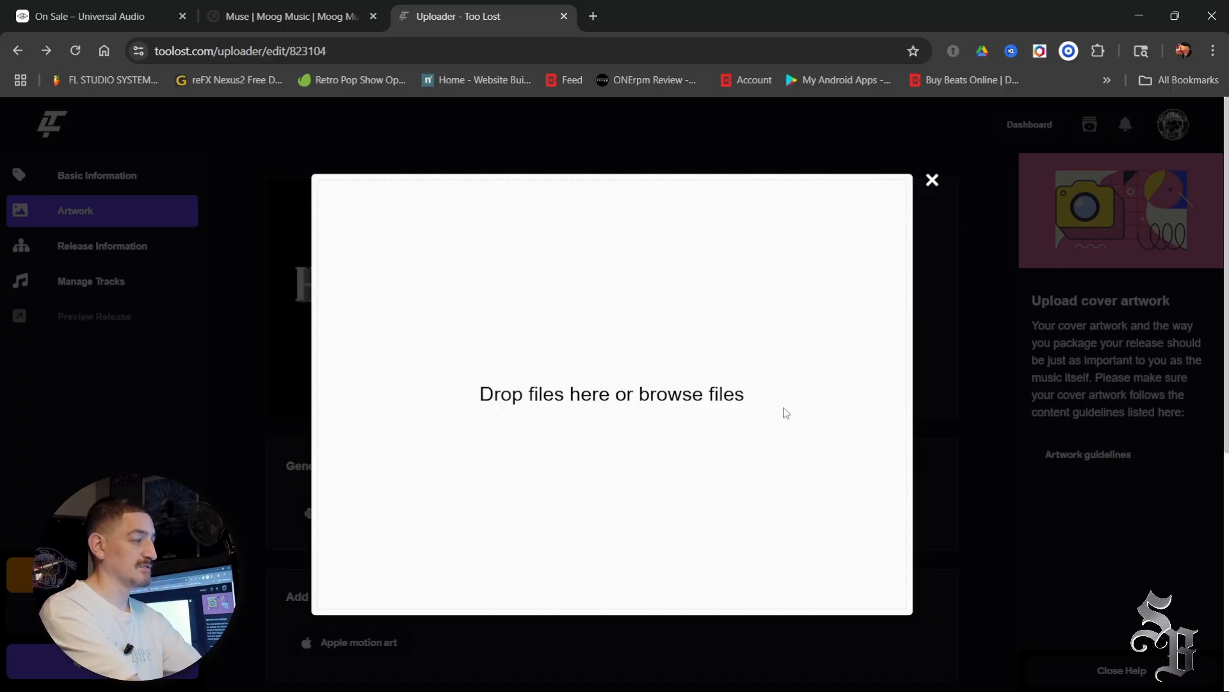
click(932, 182)
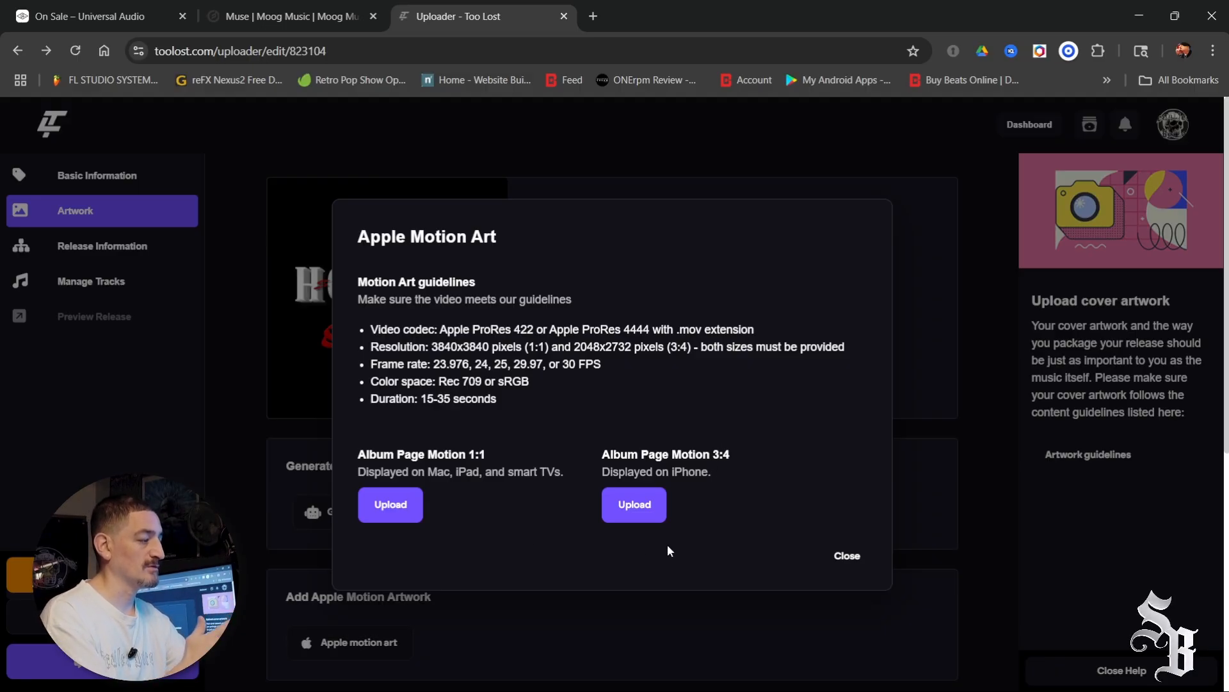
click(636, 504)
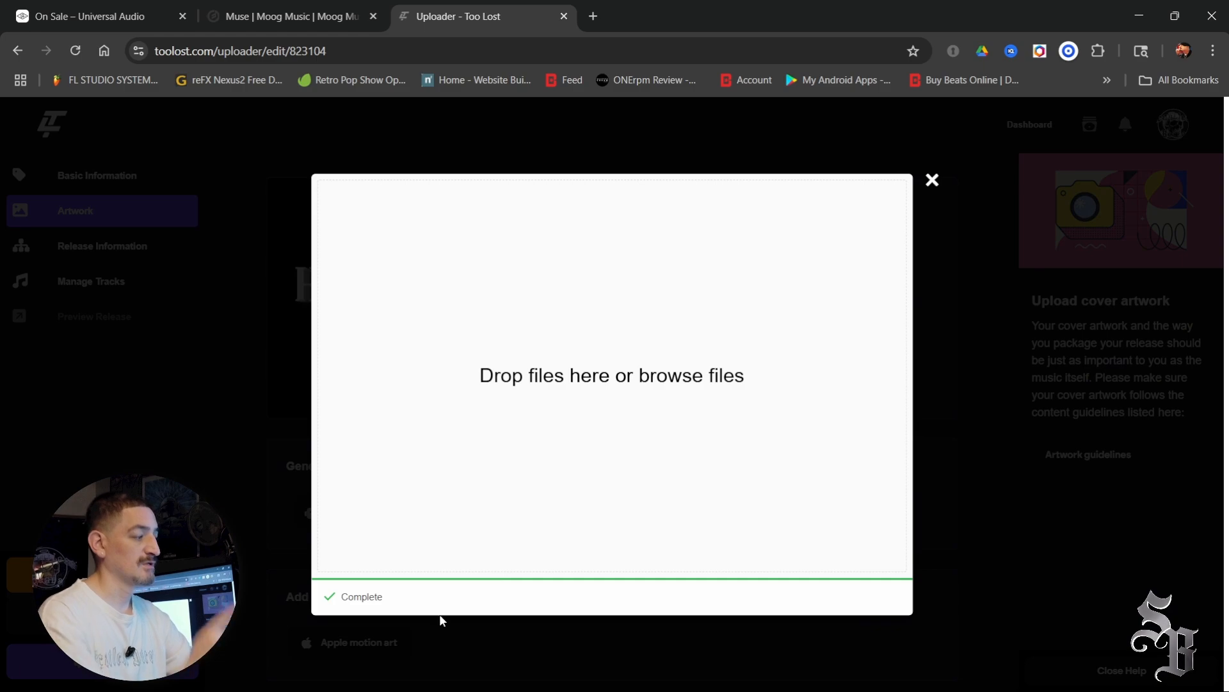
click(932, 181)
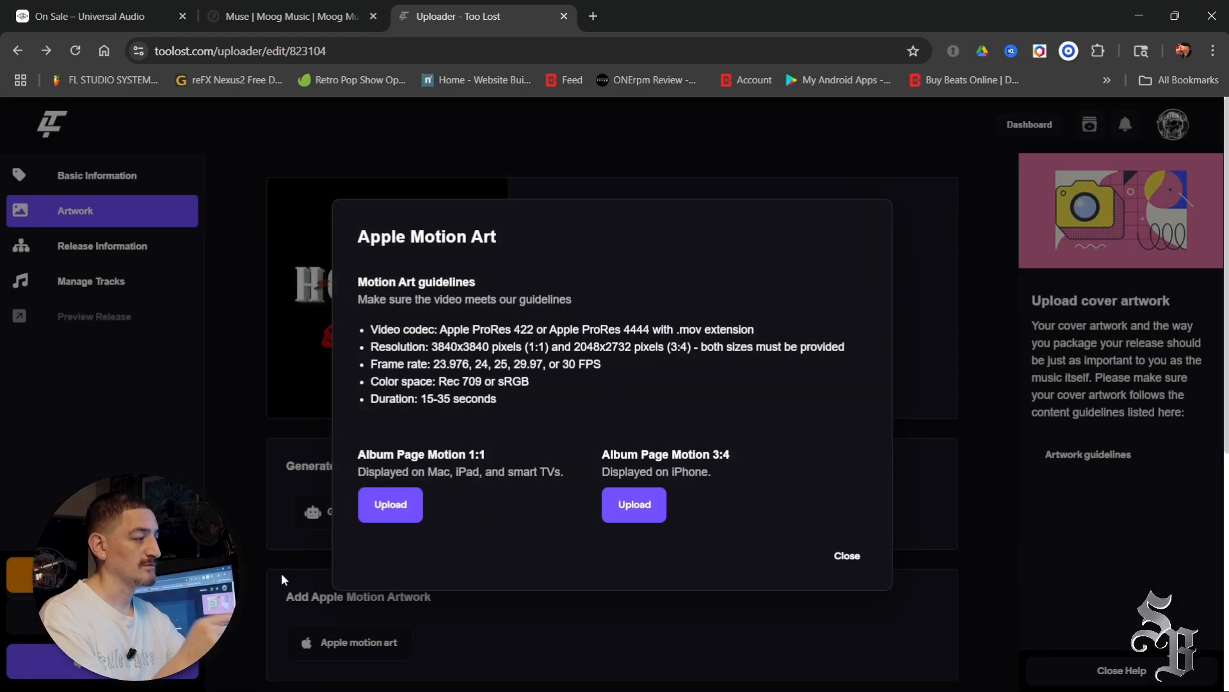
click(389, 503)
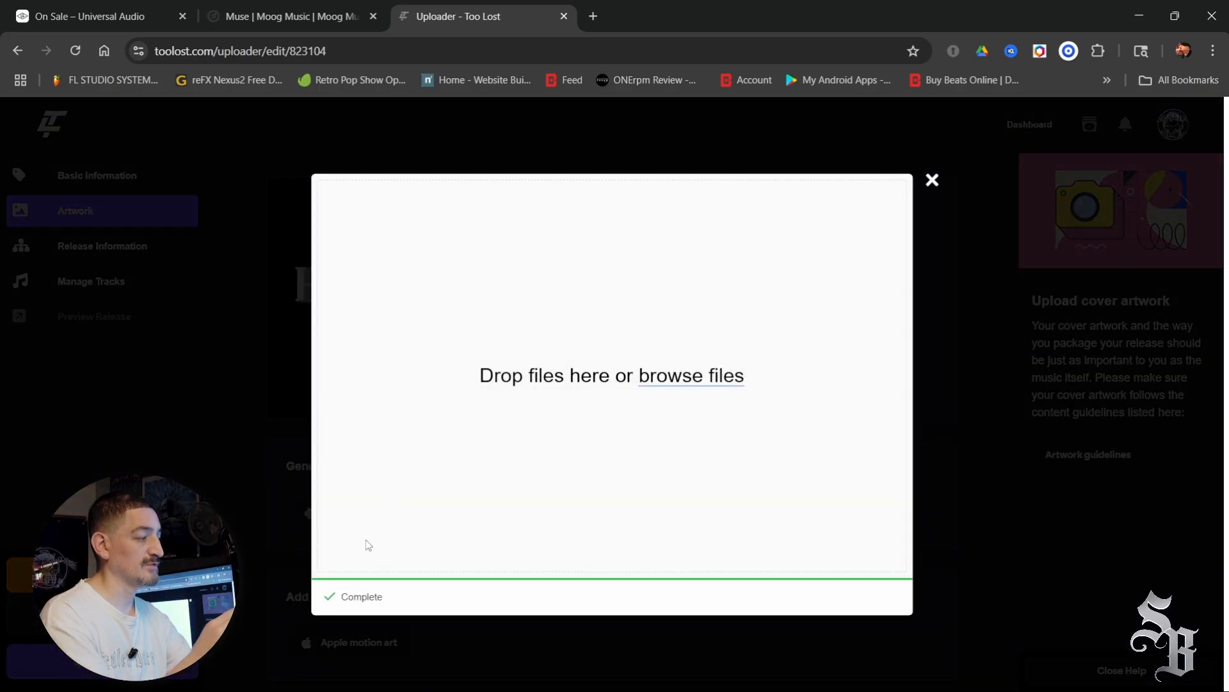
click(932, 180)
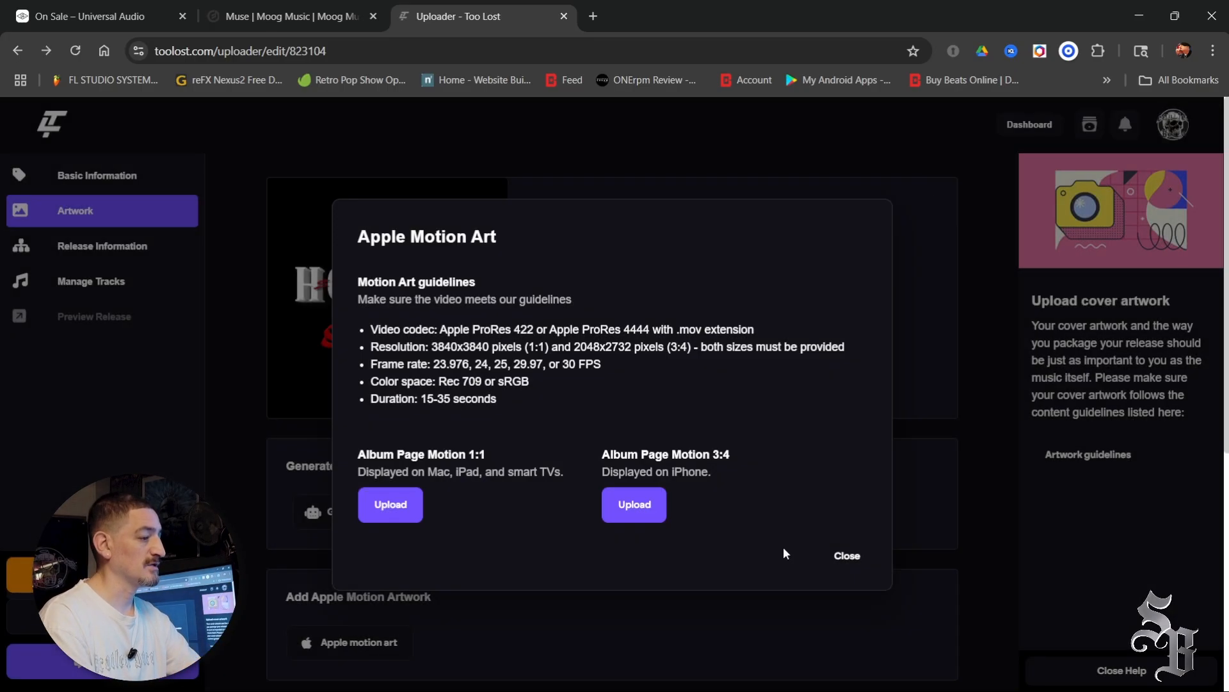
Close the Apple Motion Art dialog and save the release with both motion videos.
click(846, 554)
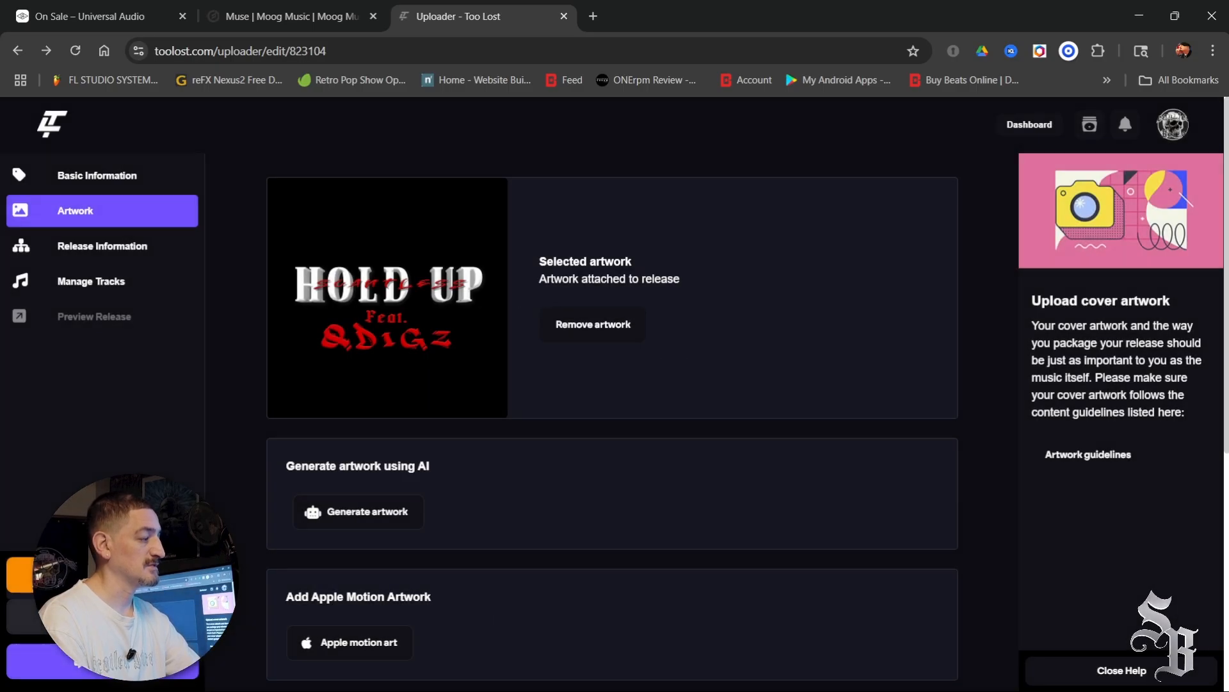
click(103, 660)
click(689, 465)
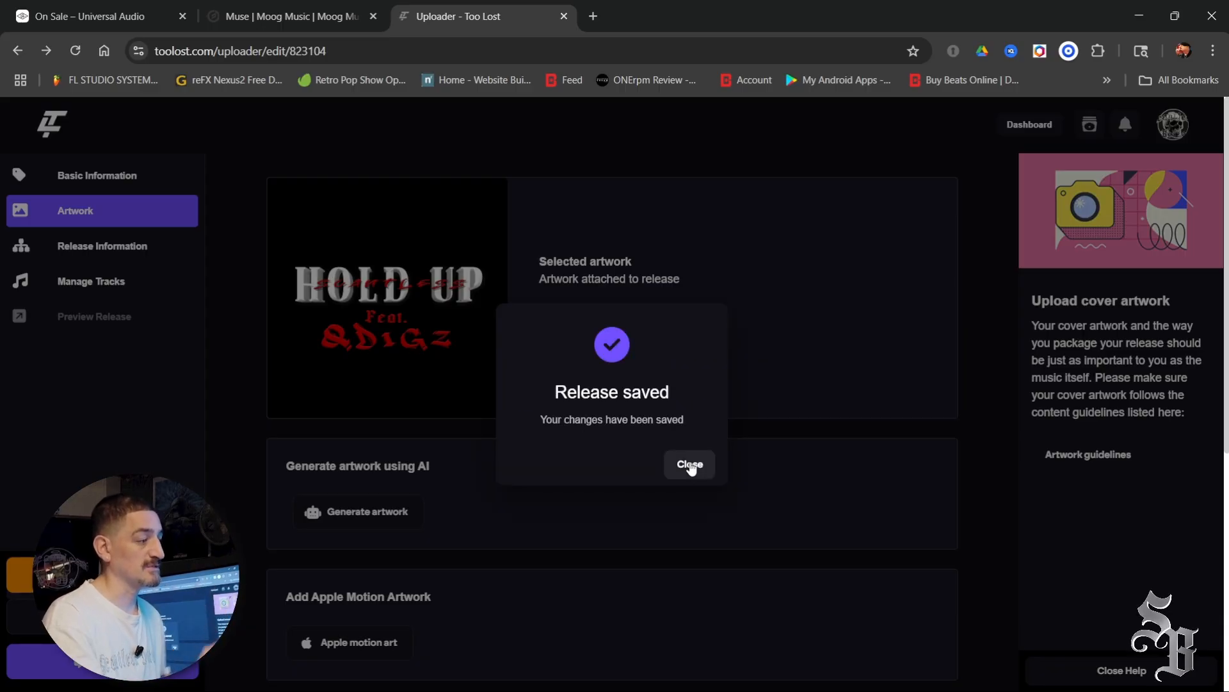
Reopen the Apple motion art settings and check the upload status of the Album Page Motion 1:1 video.
click(689, 465)
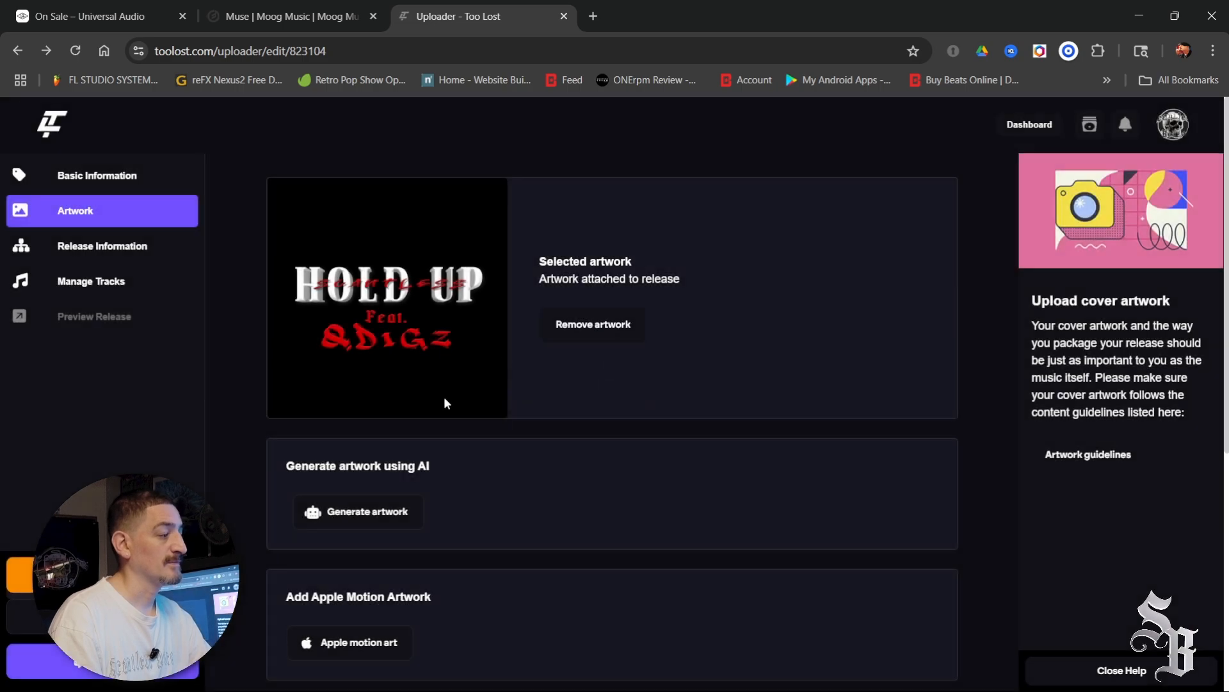
scroll(442, 398, down, 3)
click(328, 483)
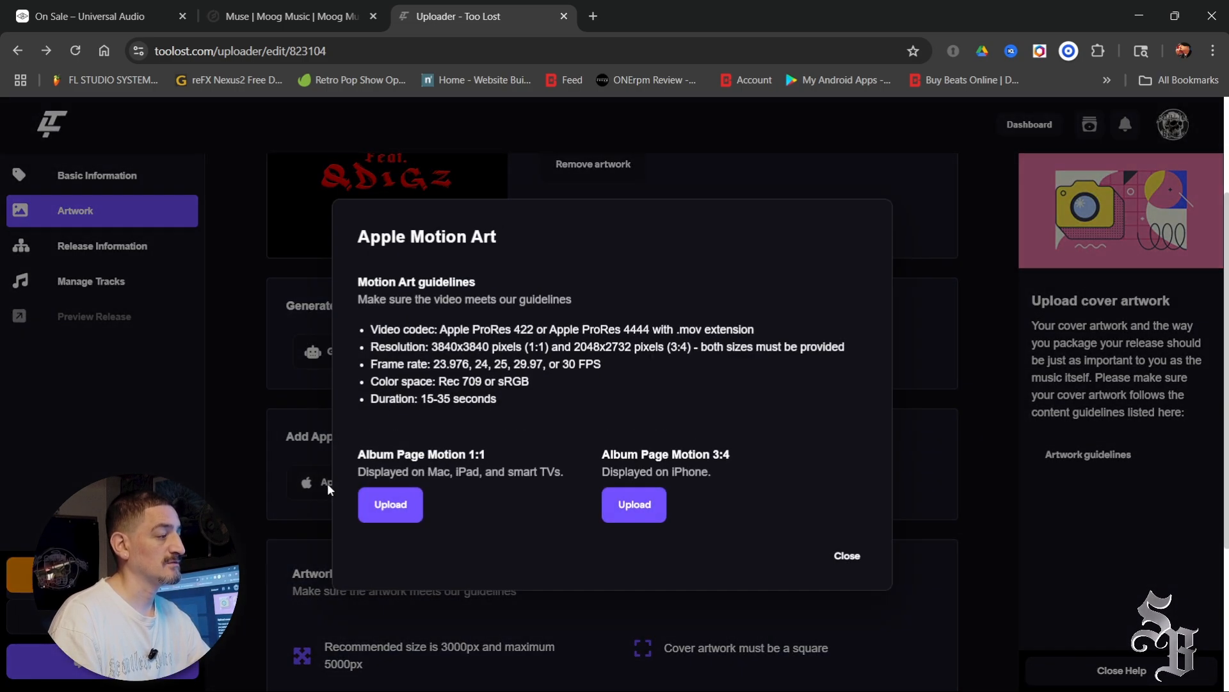
click(387, 504)
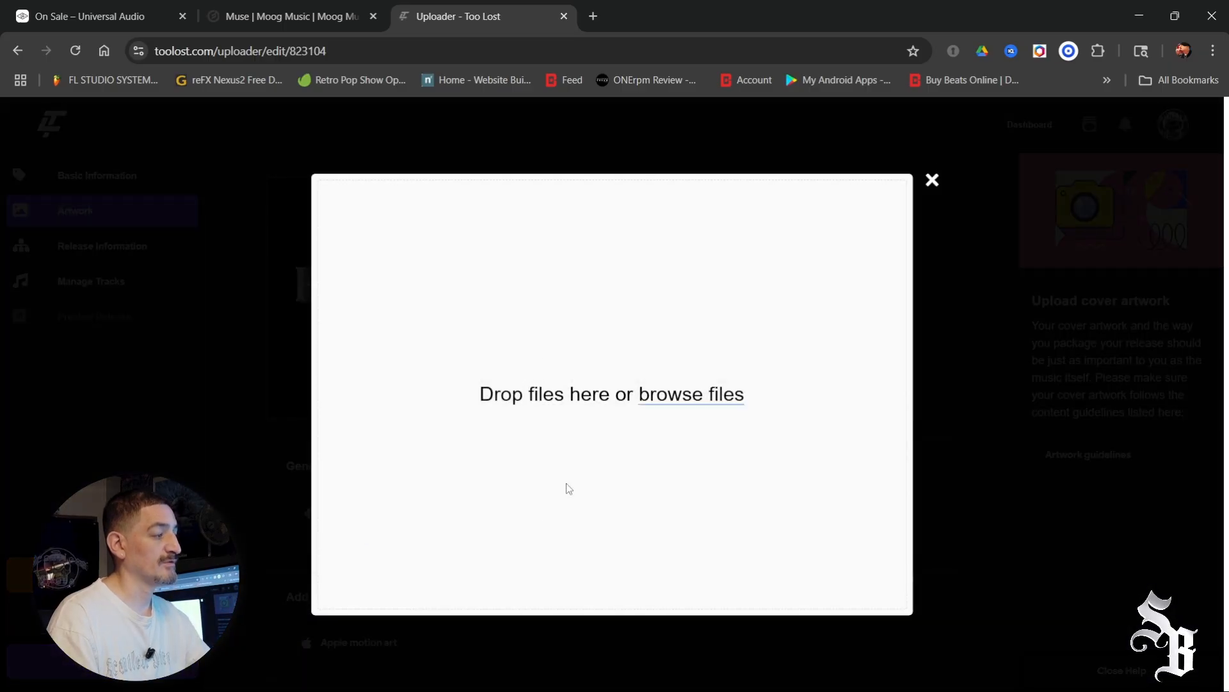
click(932, 182)
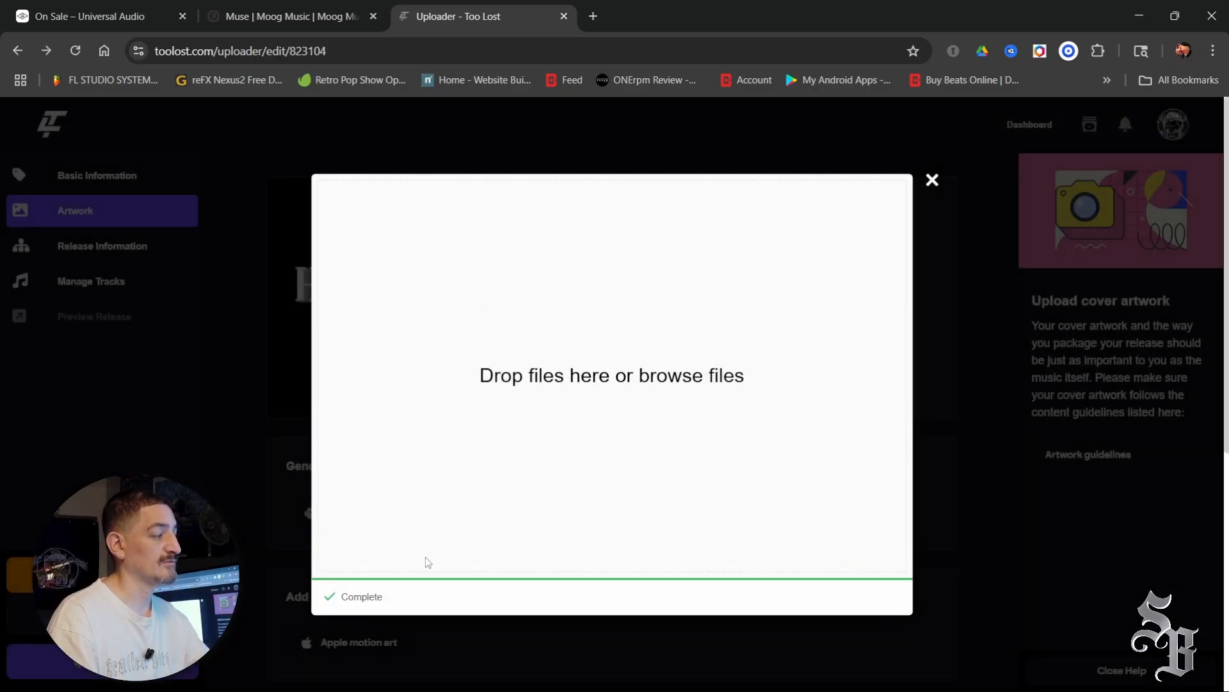
click(932, 181)
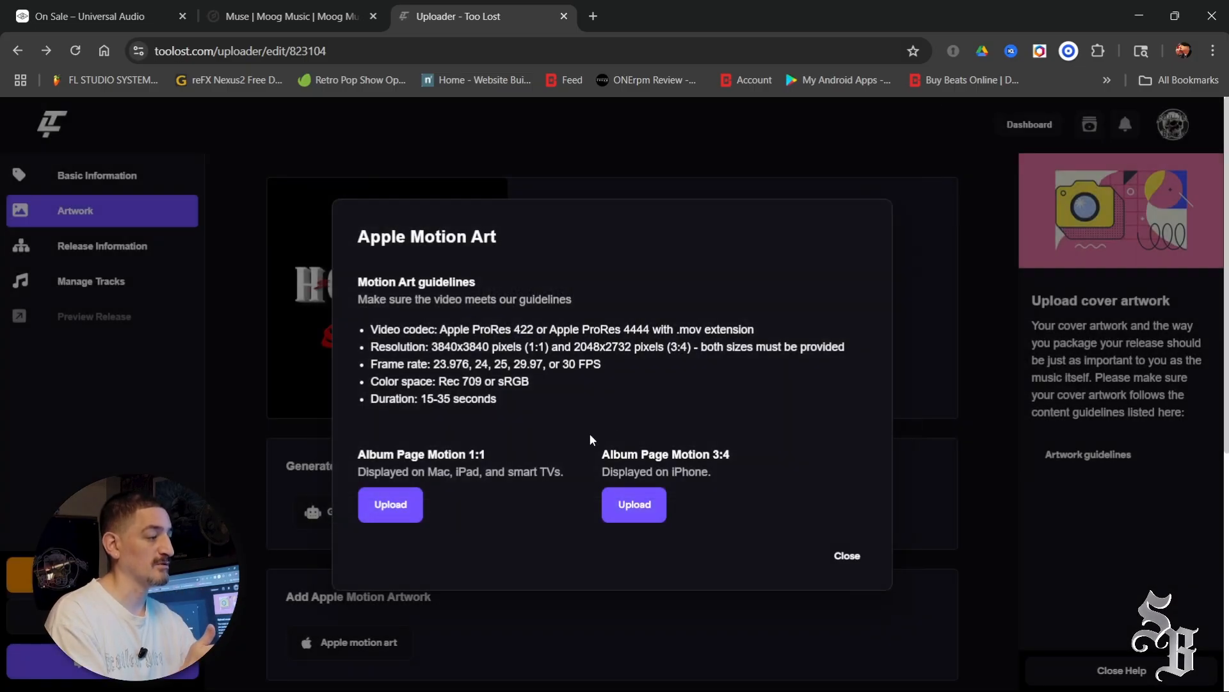
Check the upload status of the Album Page Motion 3:4 video twice.
click(632, 512)
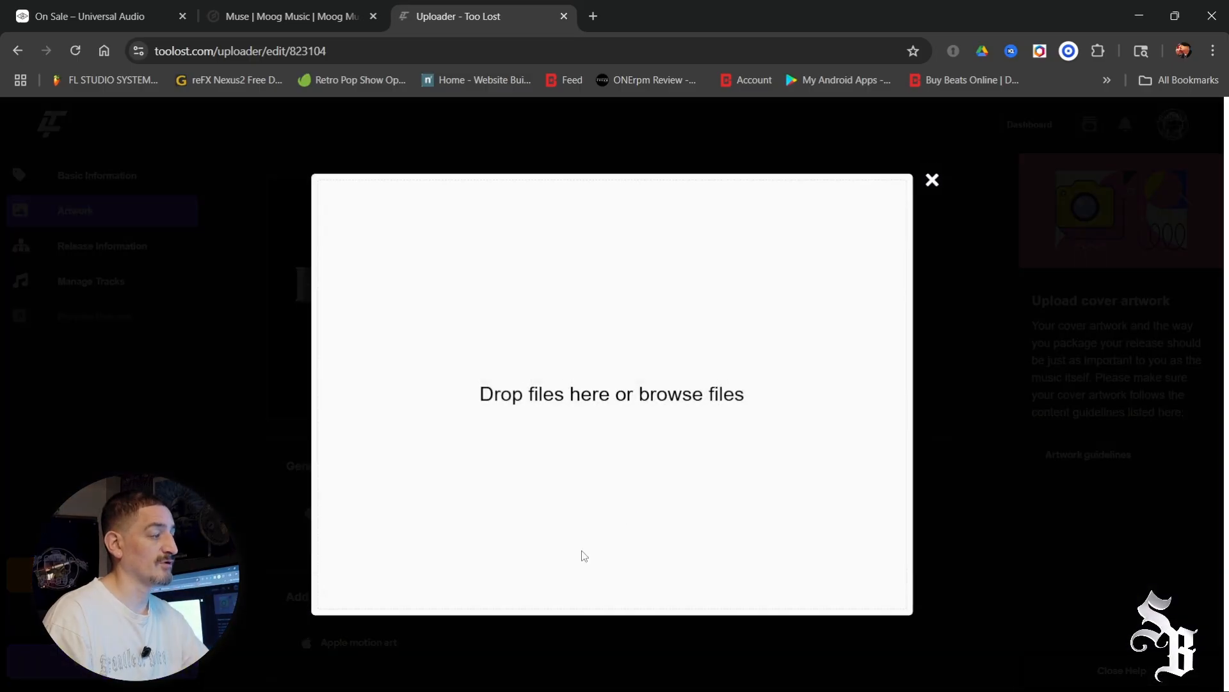
click(932, 180)
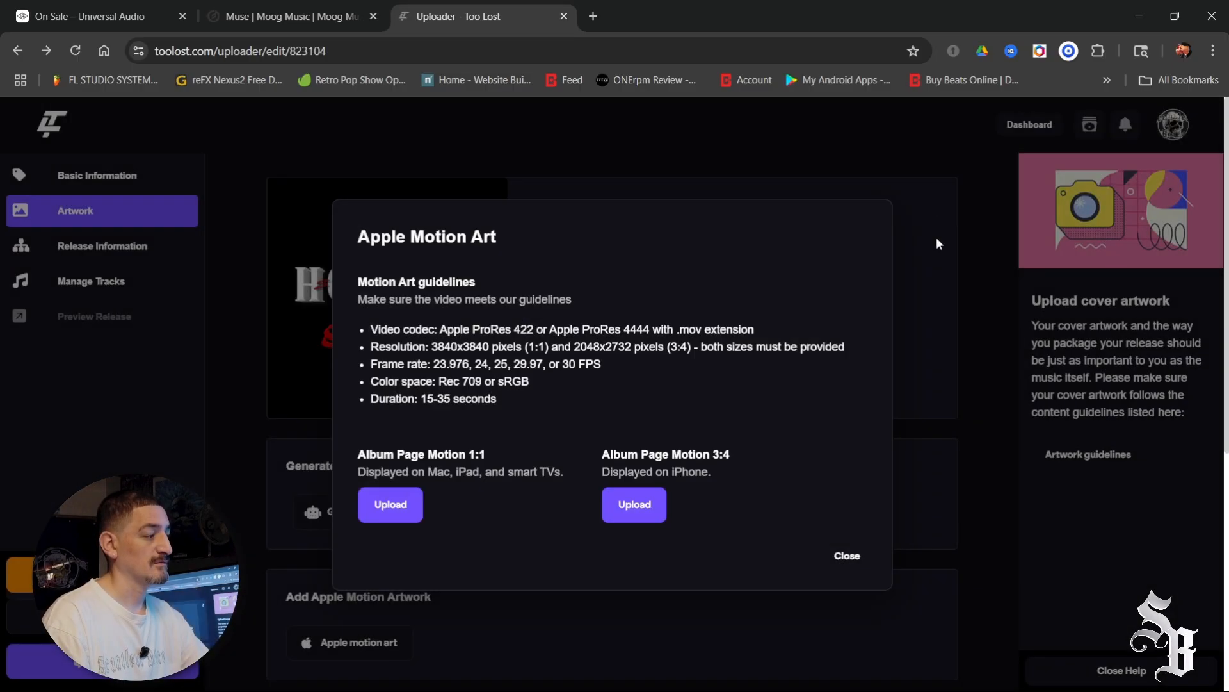
click(635, 504)
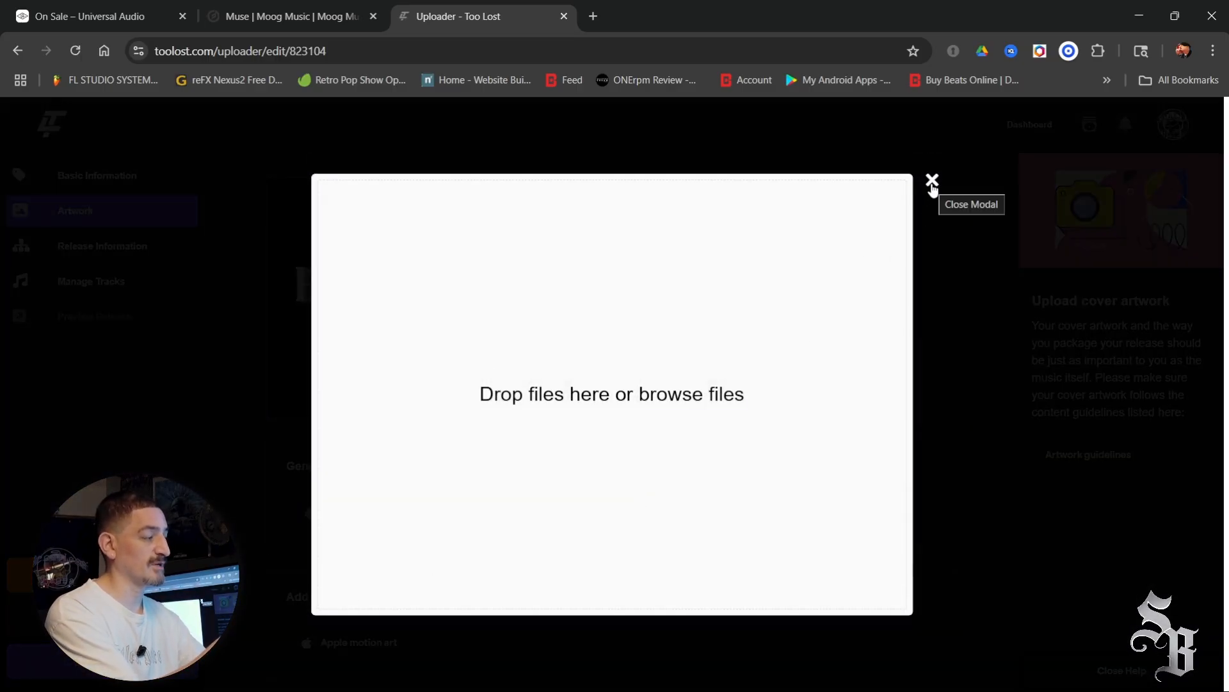
click(933, 186)
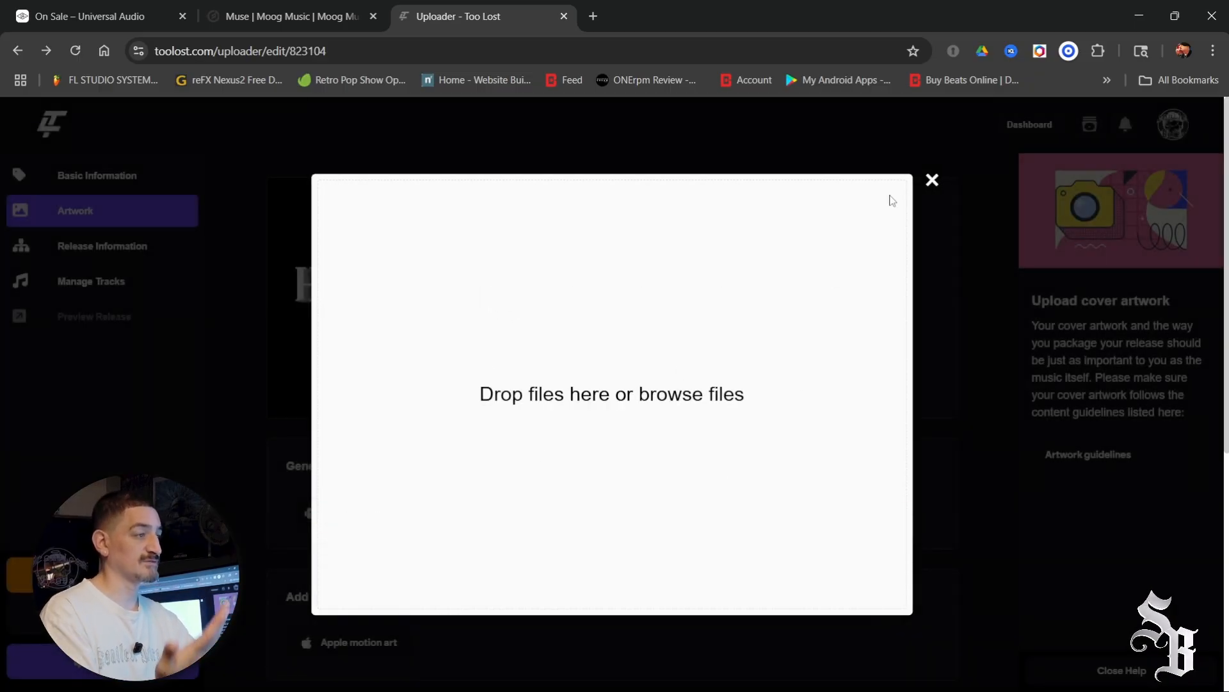
click(932, 181)
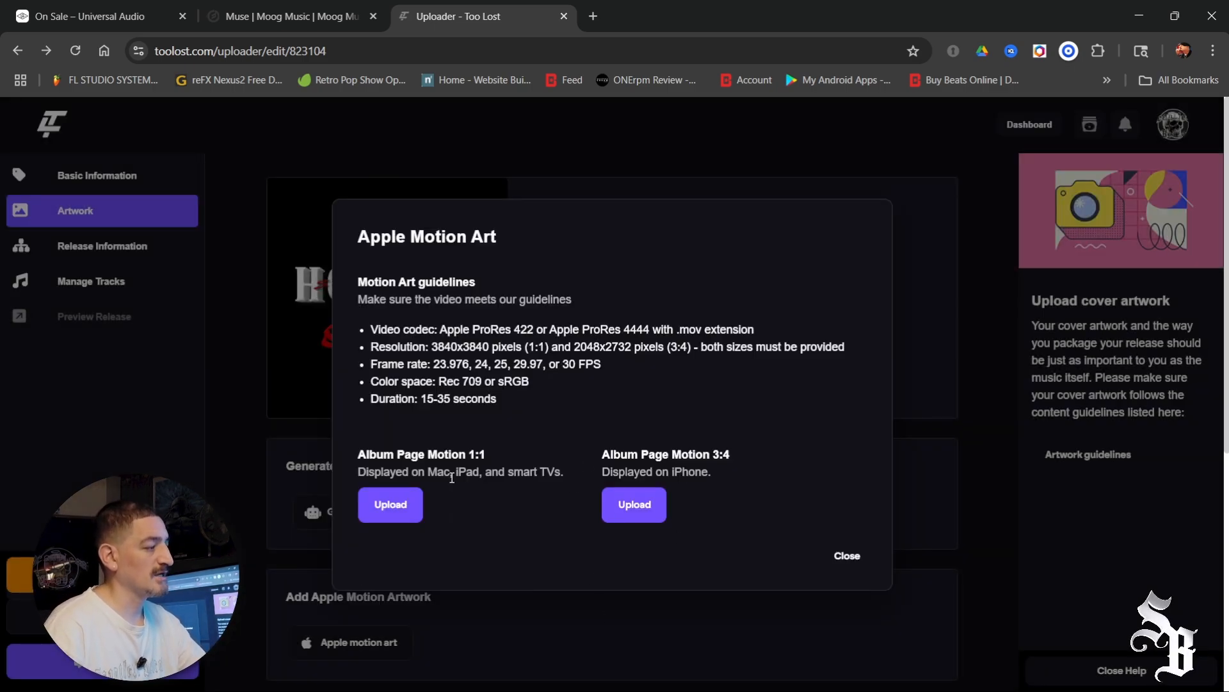
Recheck the upload status of both the 1:1 and 3:4 album motion videos, ending with the 1:1 video.
click(392, 506)
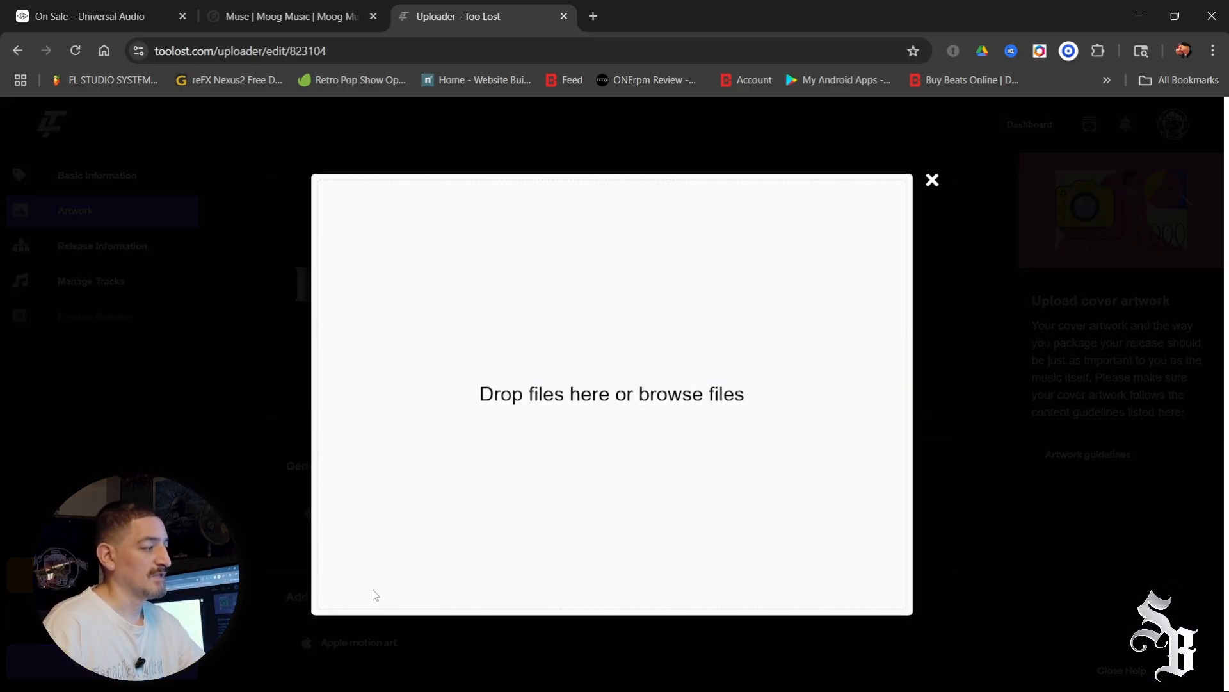
click(932, 181)
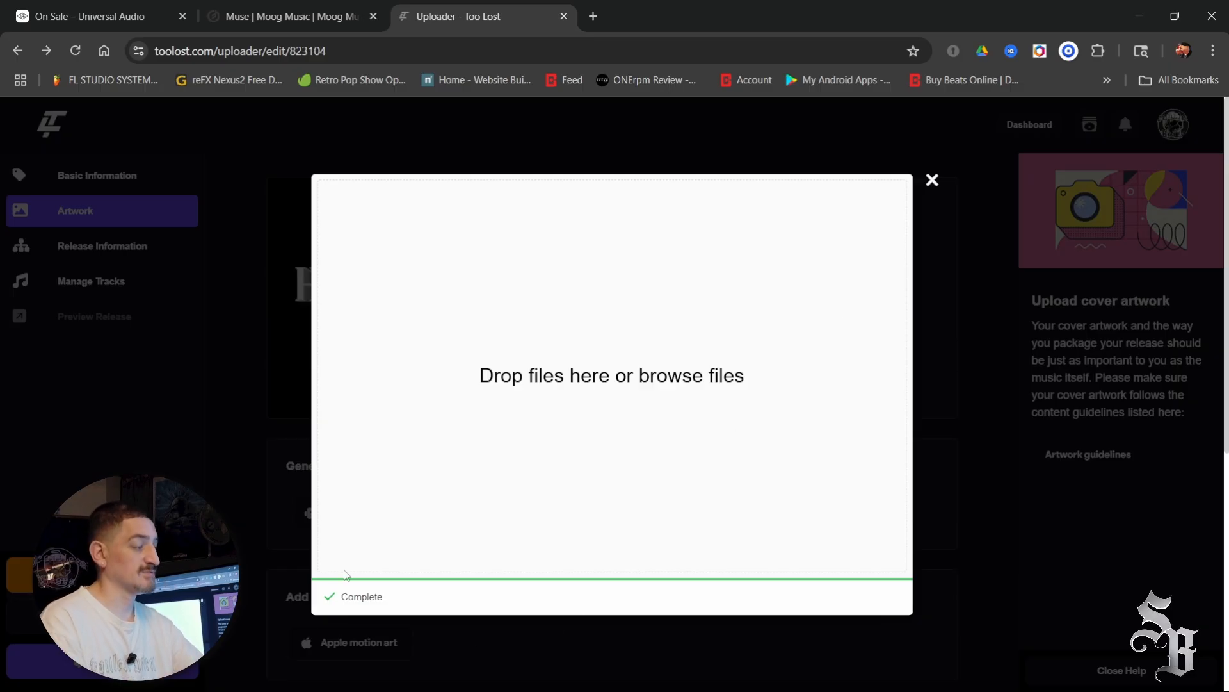
click(933, 181)
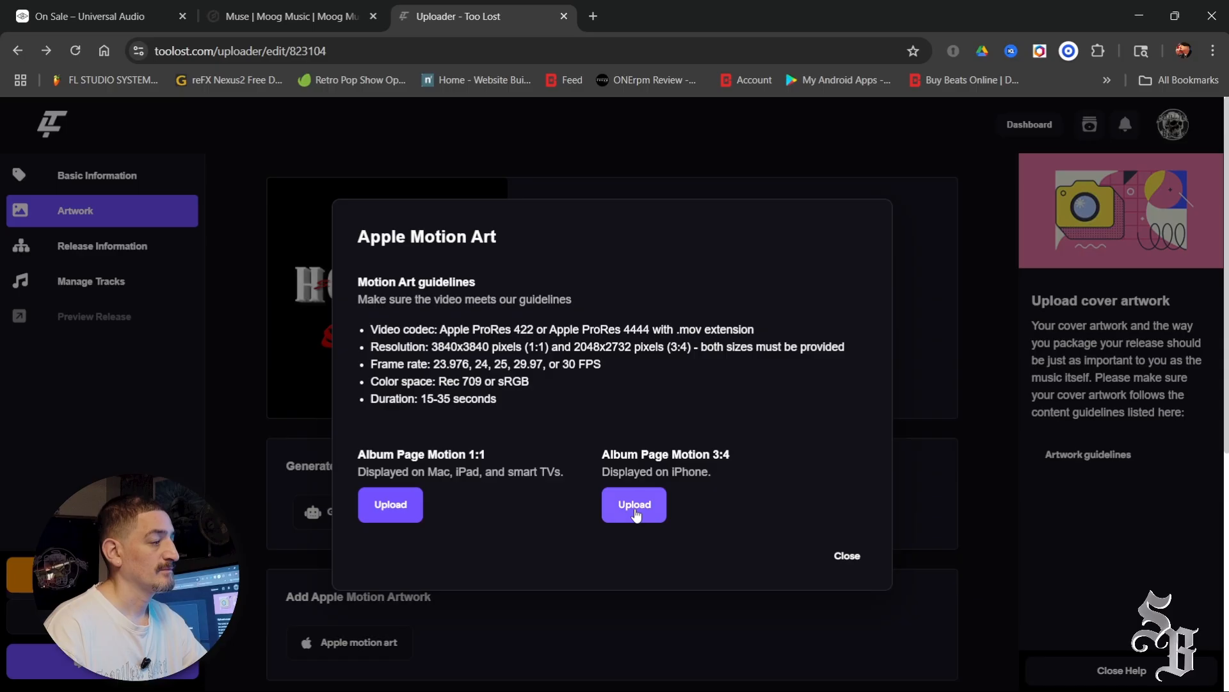
click(636, 510)
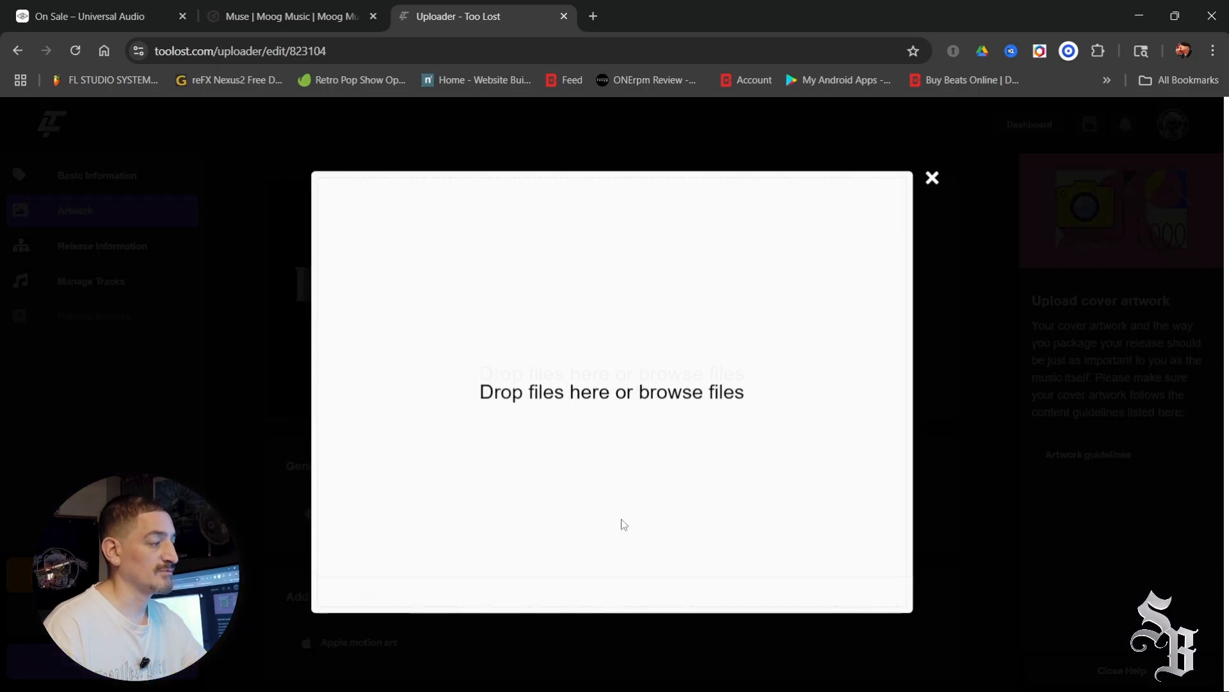
click(934, 181)
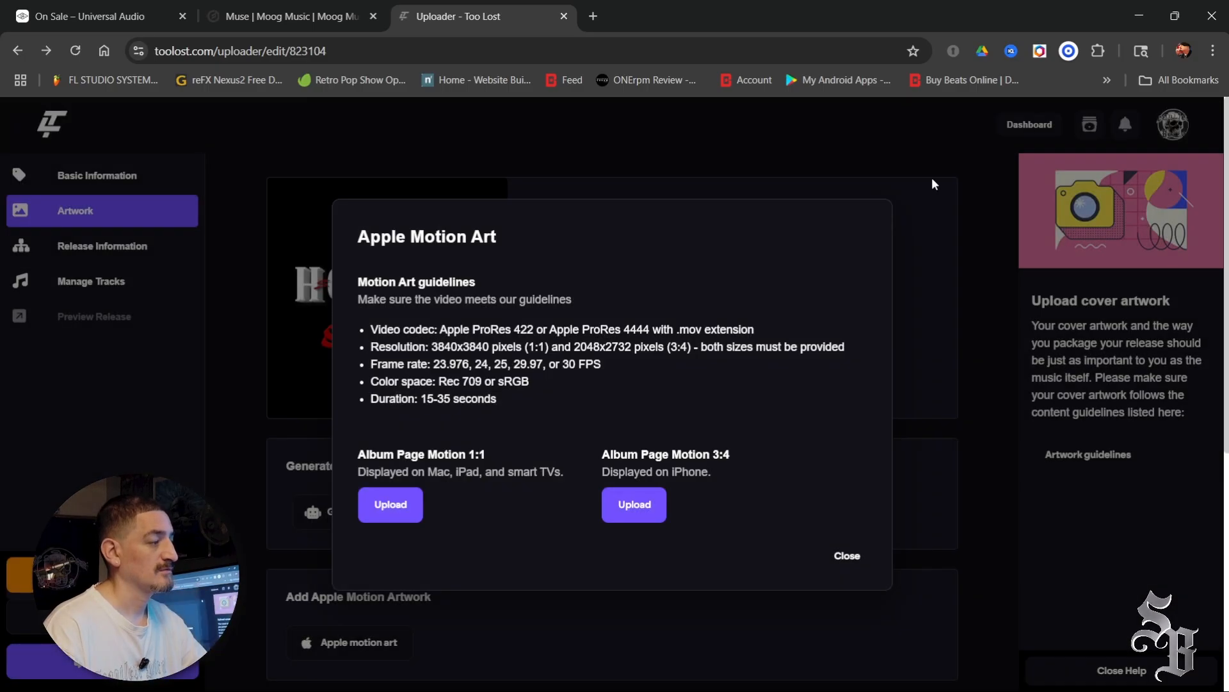
click(639, 506)
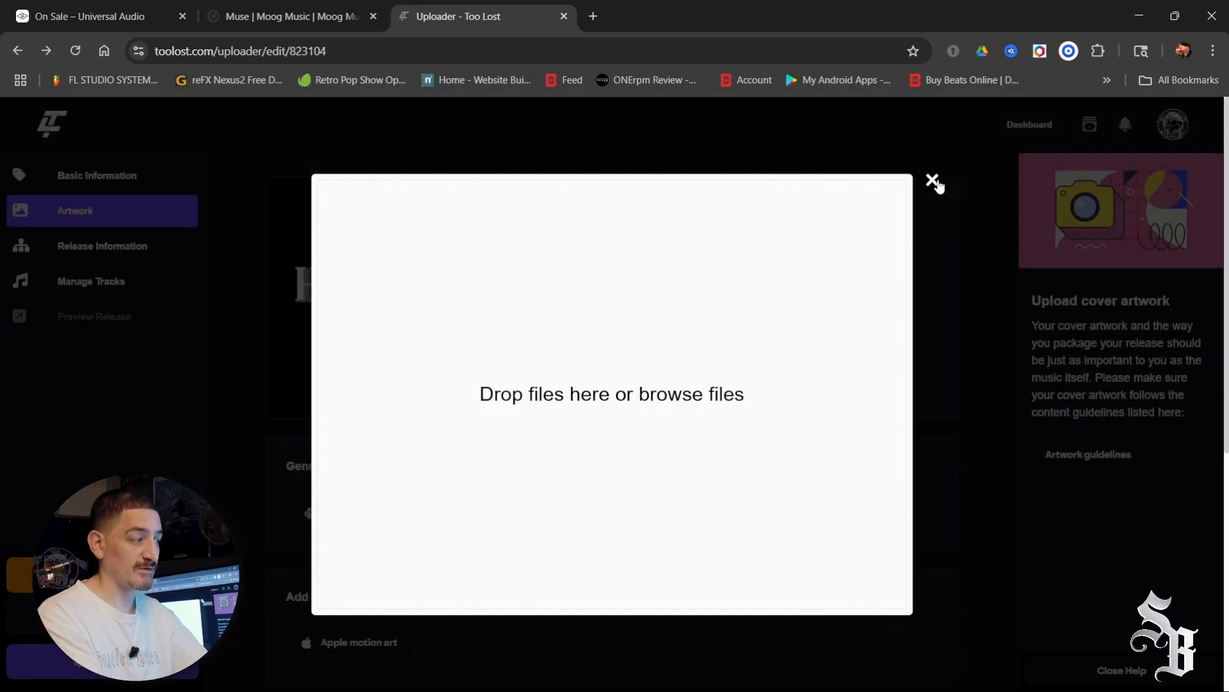
click(932, 182)
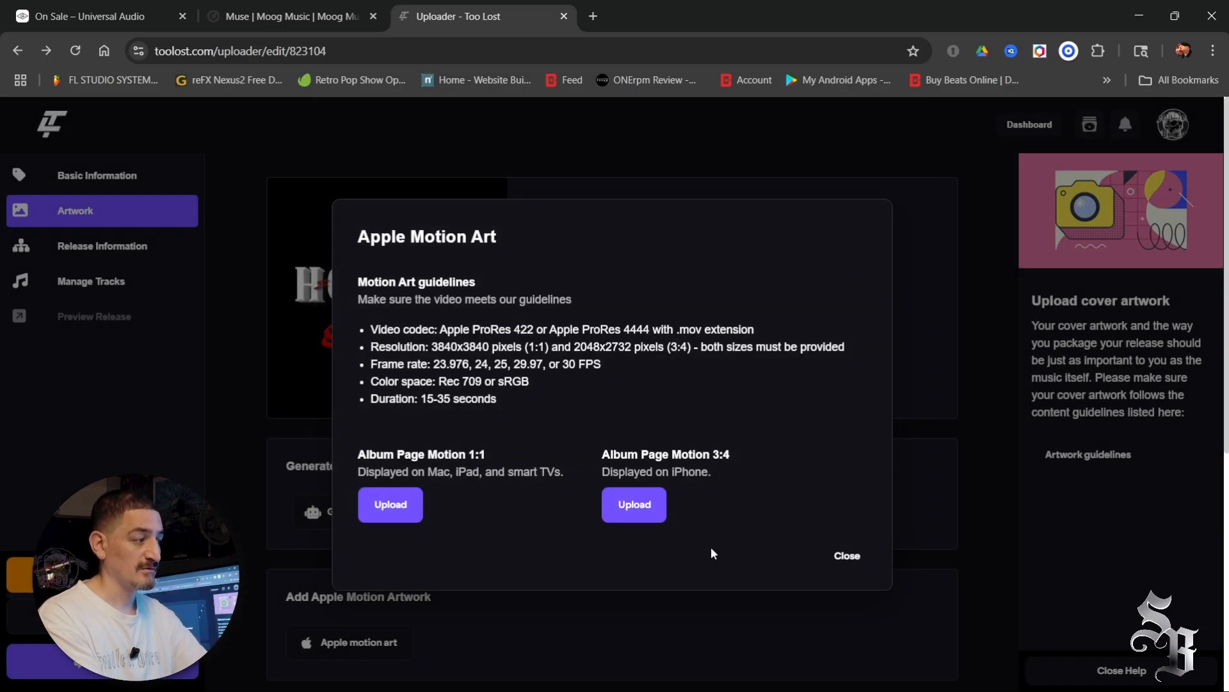
click(381, 505)
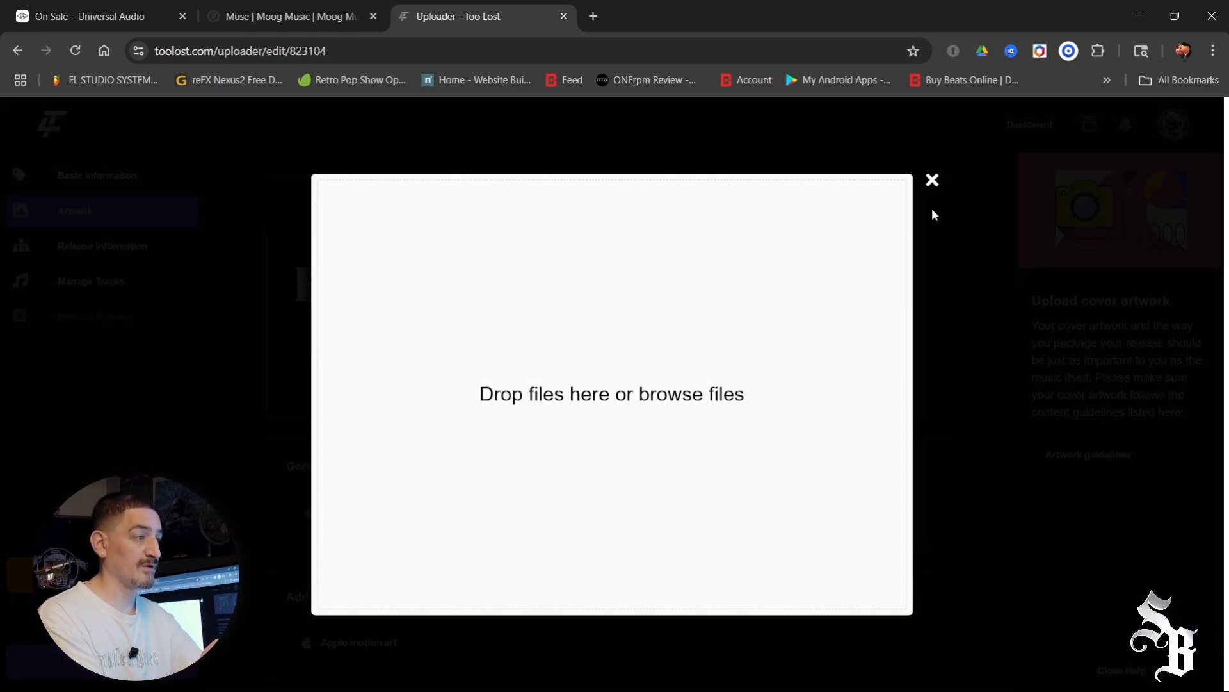
click(933, 183)
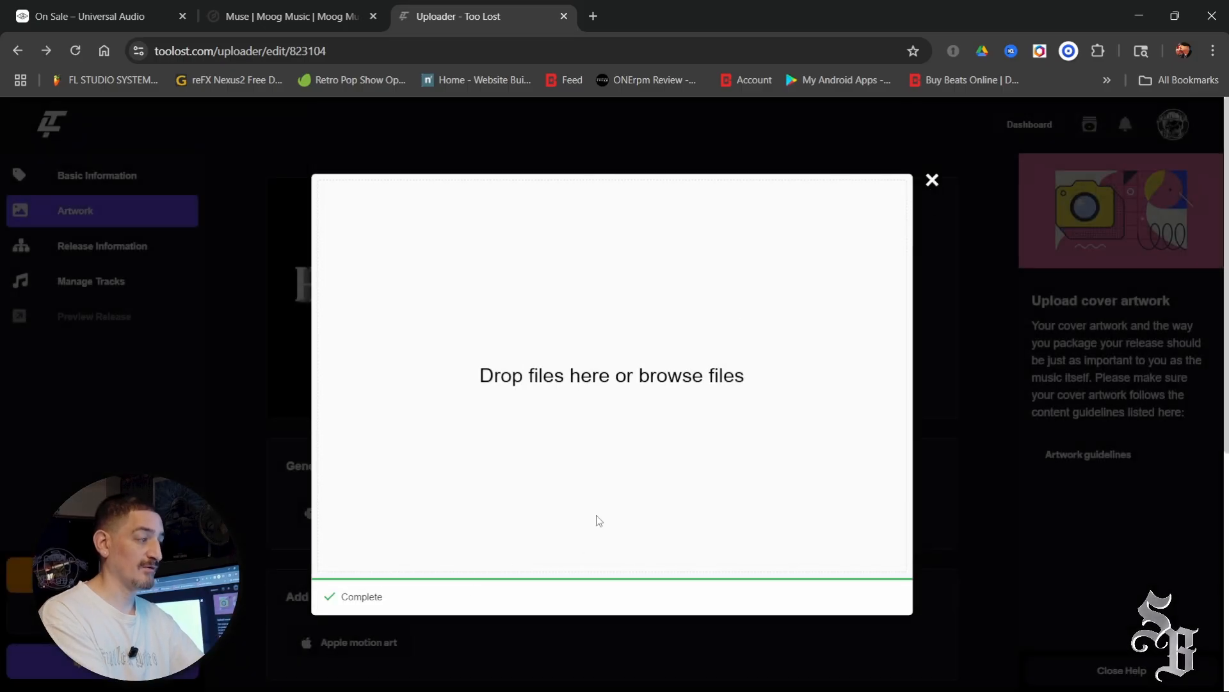
click(933, 183)
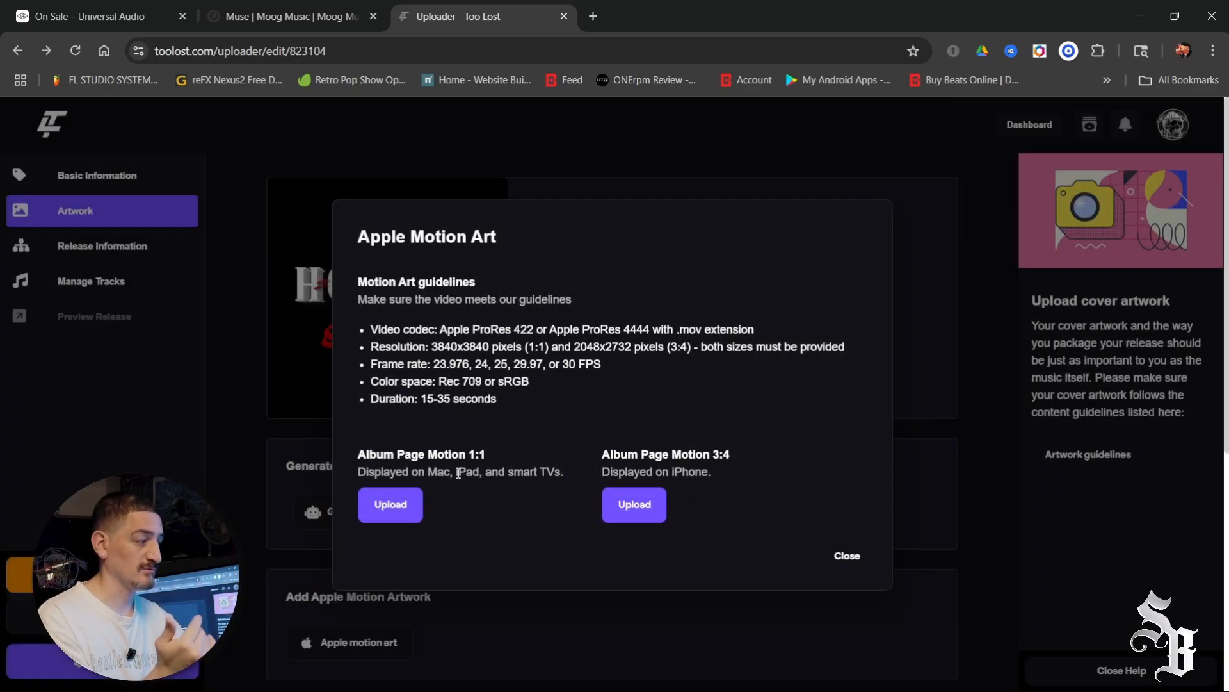
Close the Apple Motion Art dialog and save the changes to the HOLD UP release.
click(850, 559)
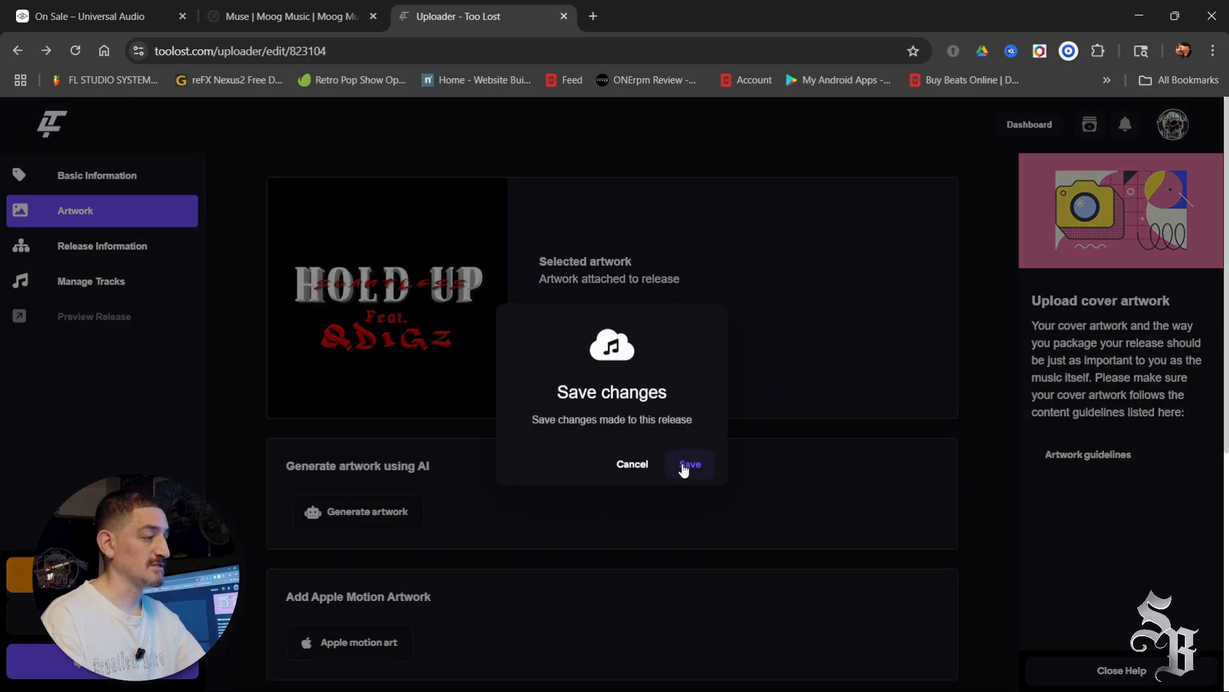
click(683, 466)
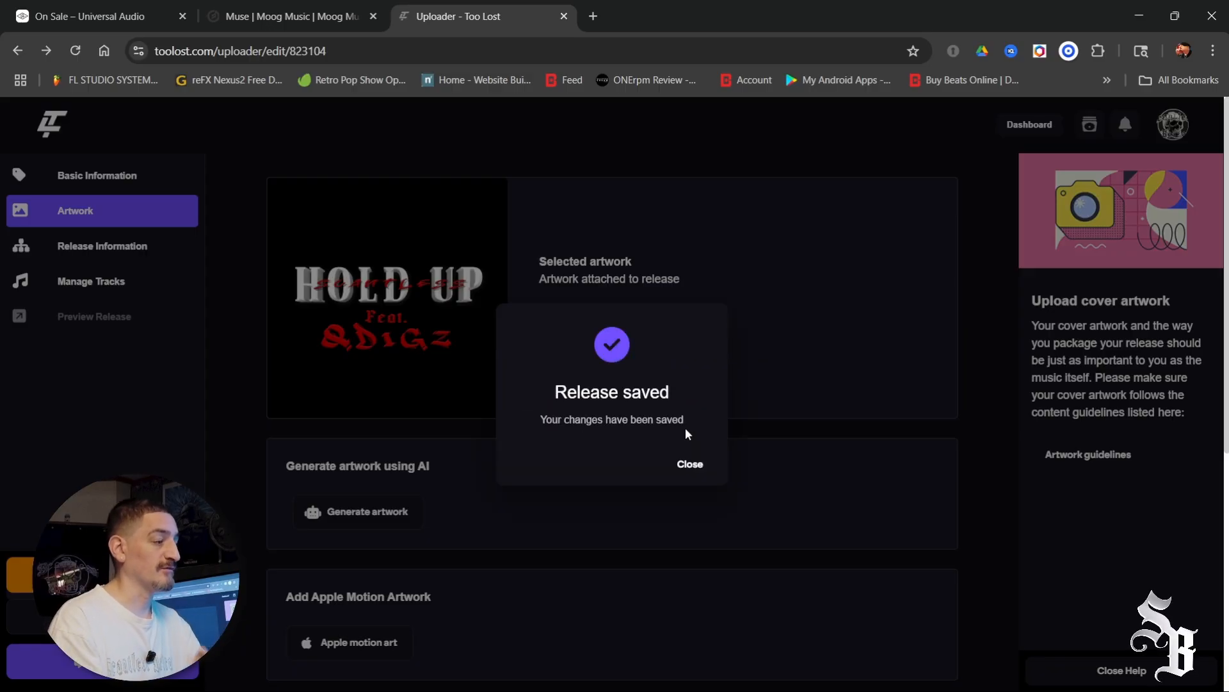
click(689, 464)
Reopen the Apple motion art settings on the saved release and check the Album Page Motion 1:1 upload.
scroll(647, 456, down, 5)
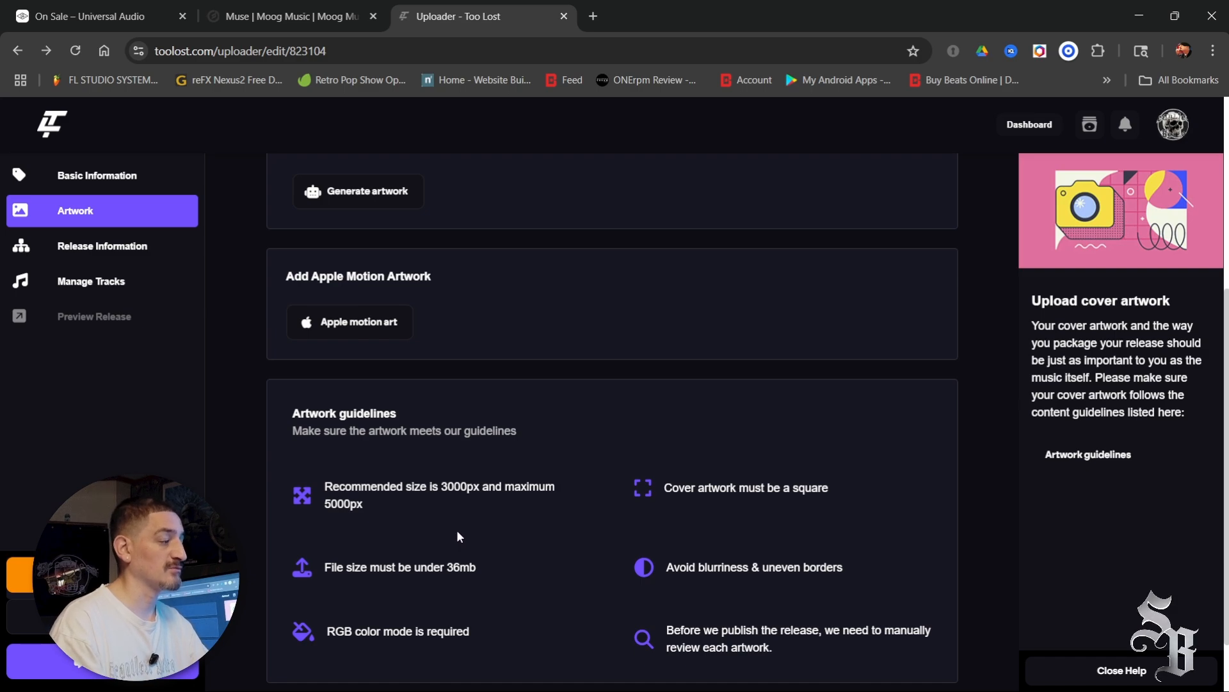
scroll(456, 528, up, 3)
click(333, 486)
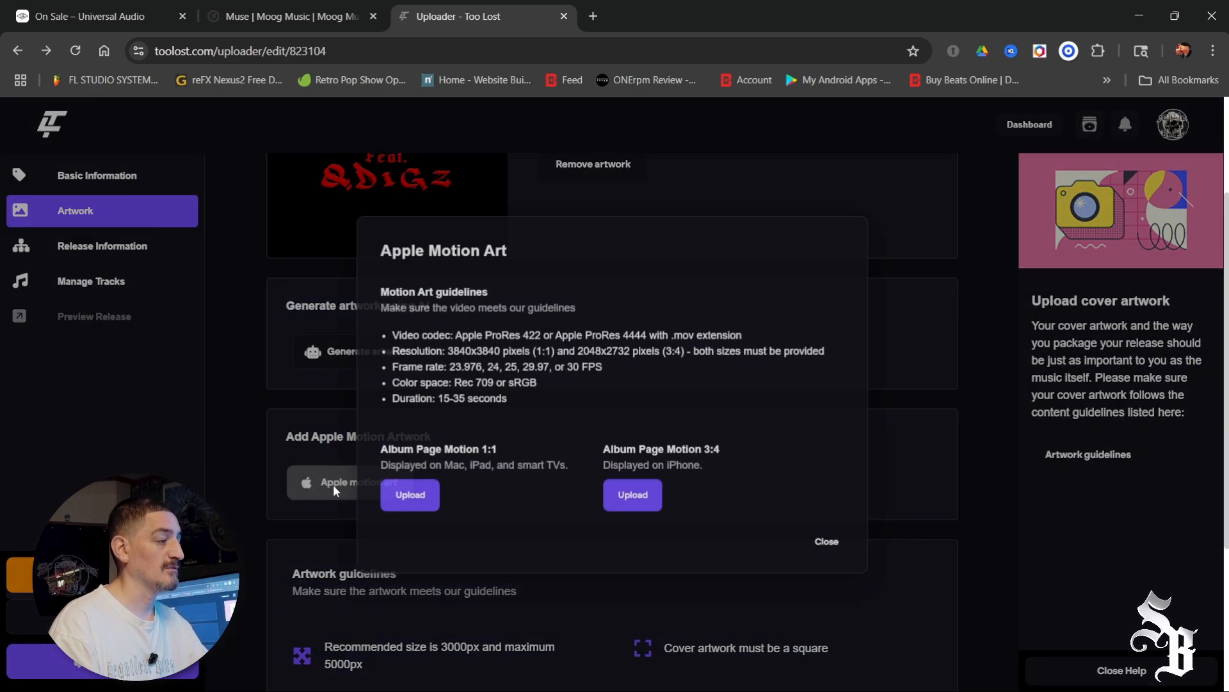
click(379, 510)
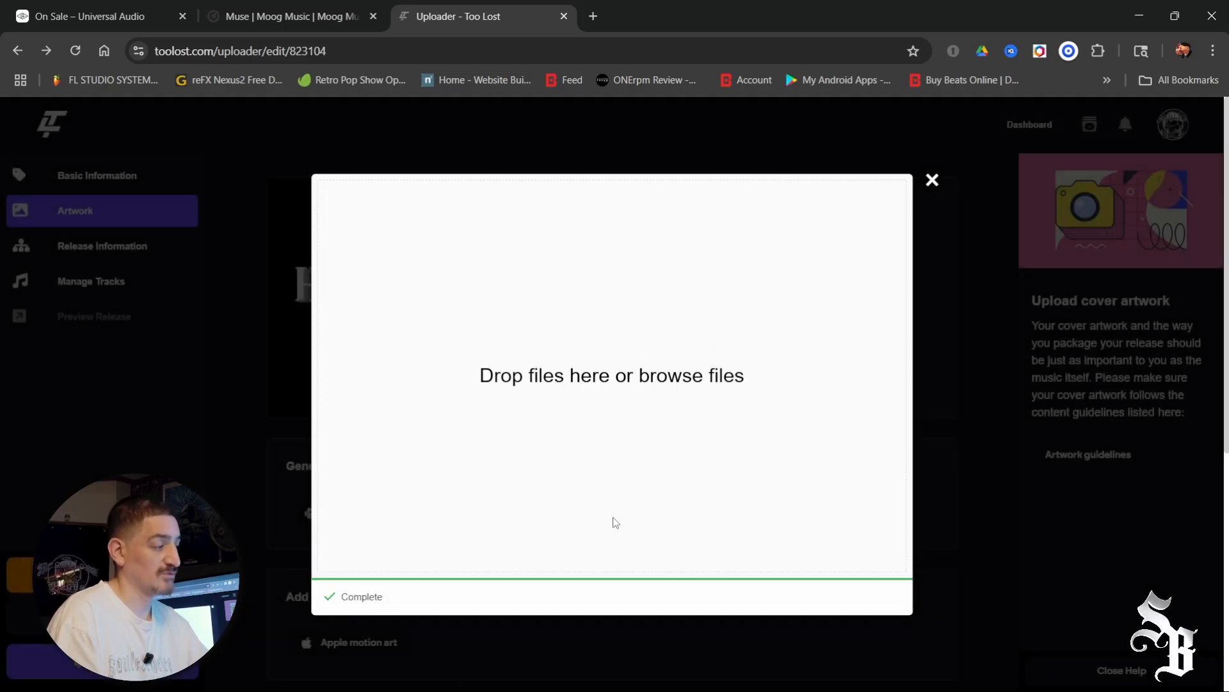
click(936, 185)
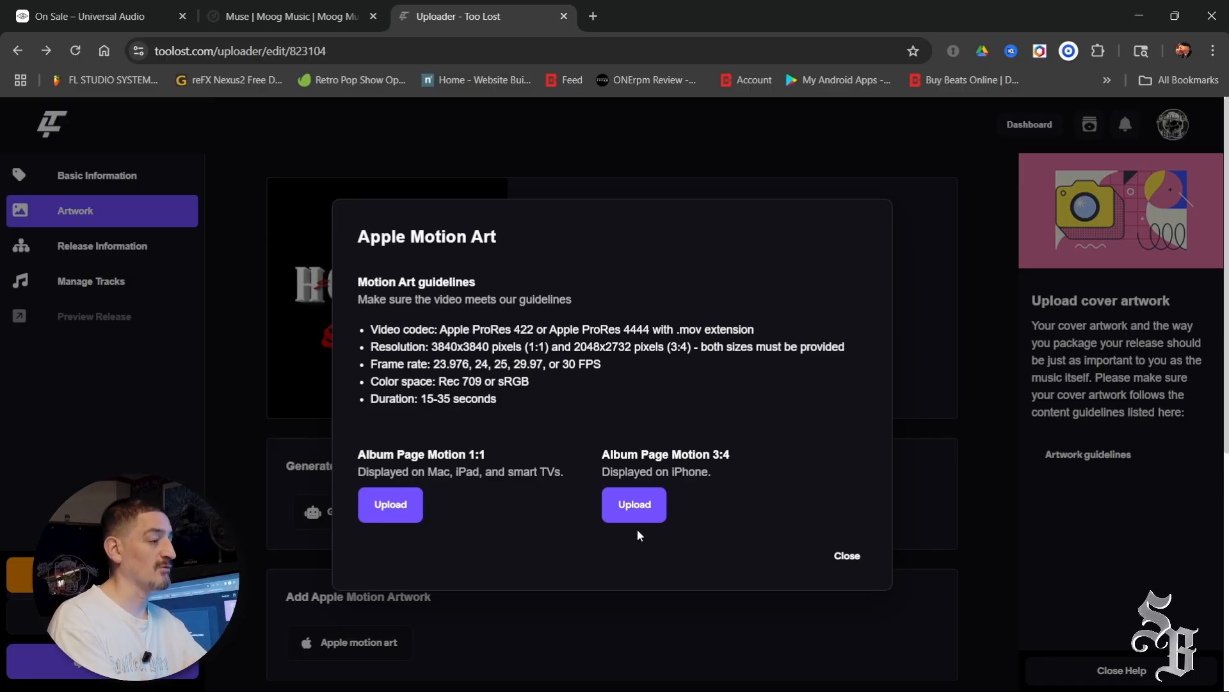
Check the Album Page Motion 3:4 upload repeatedly in the Apple motion art settings.
click(642, 510)
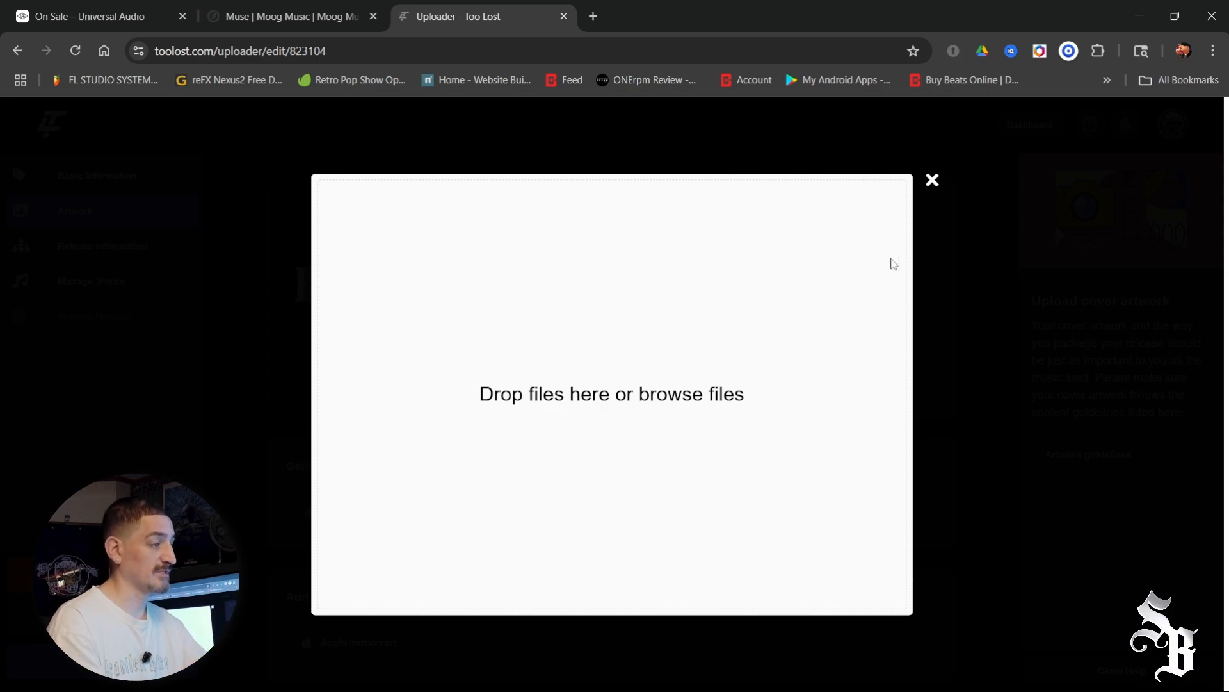
click(932, 181)
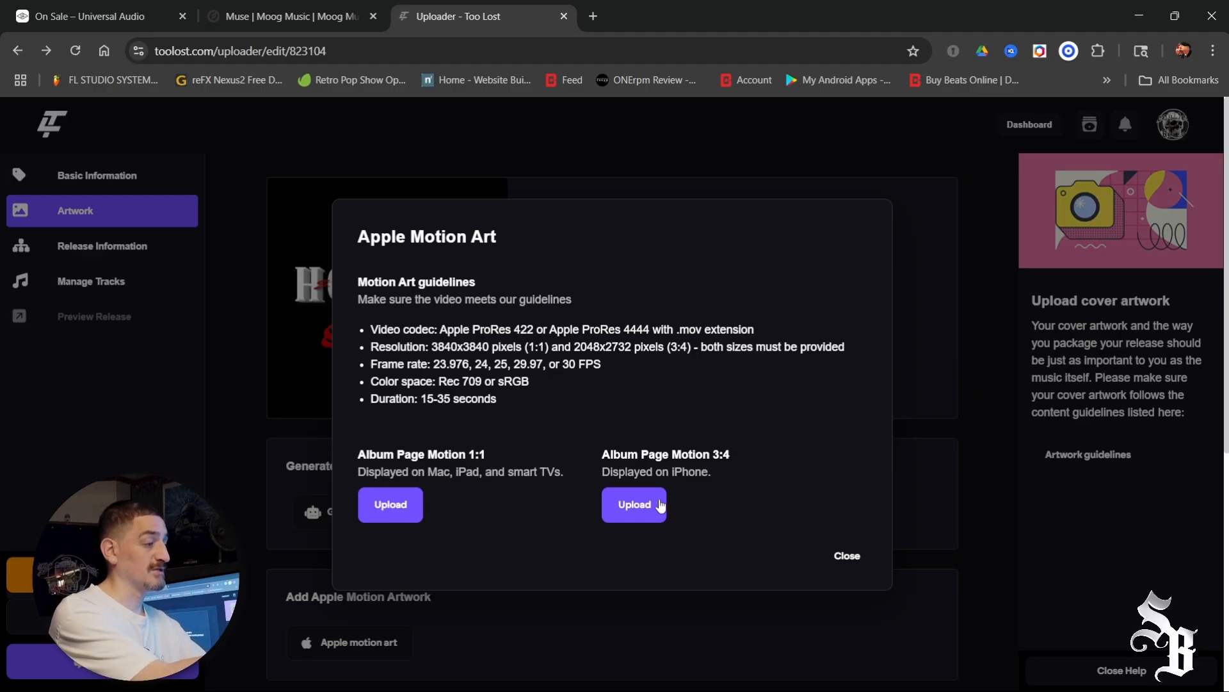
click(635, 507)
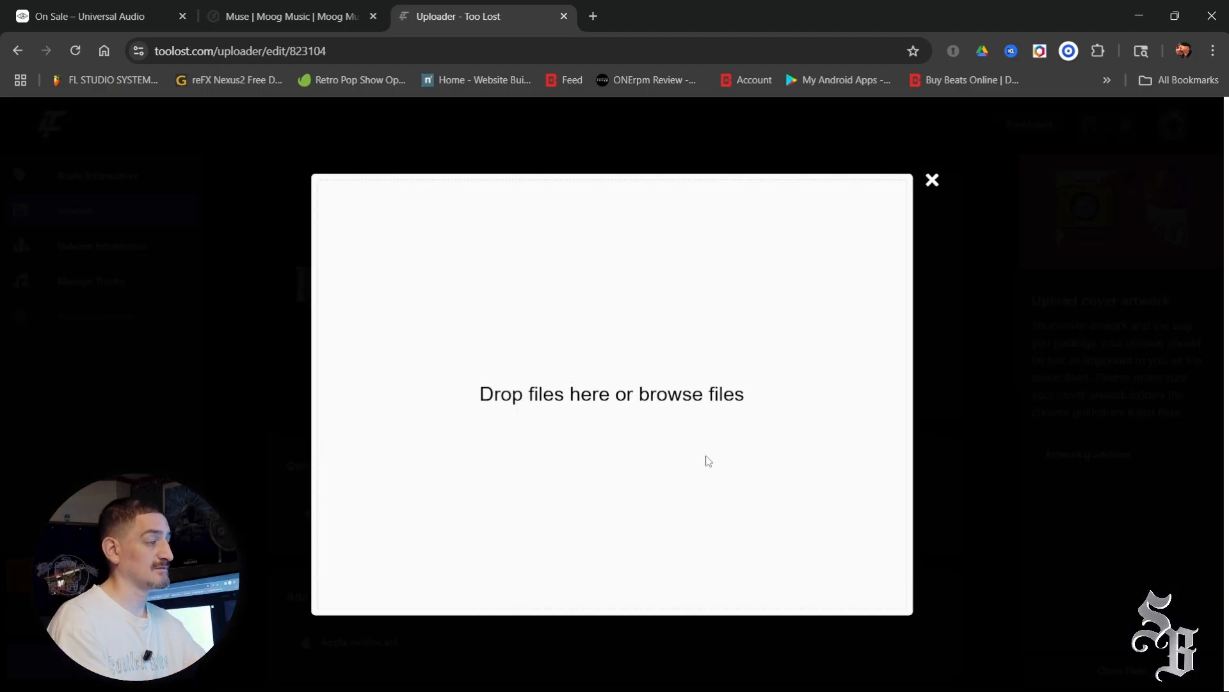
click(937, 185)
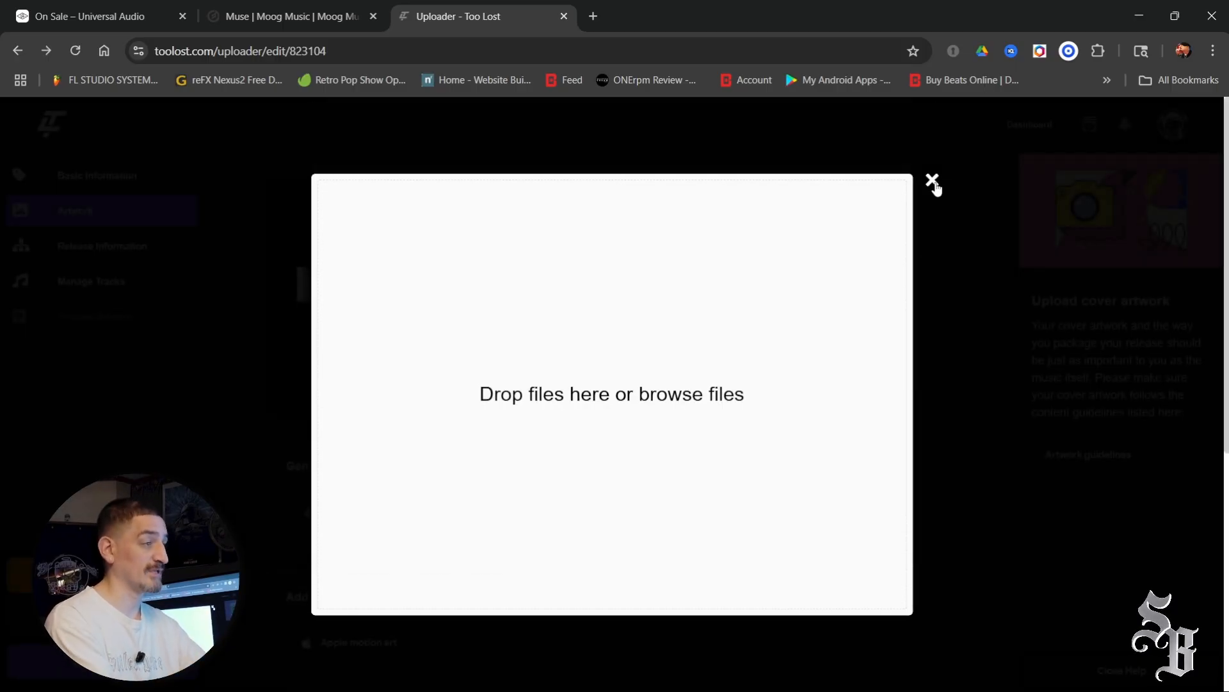
click(933, 182)
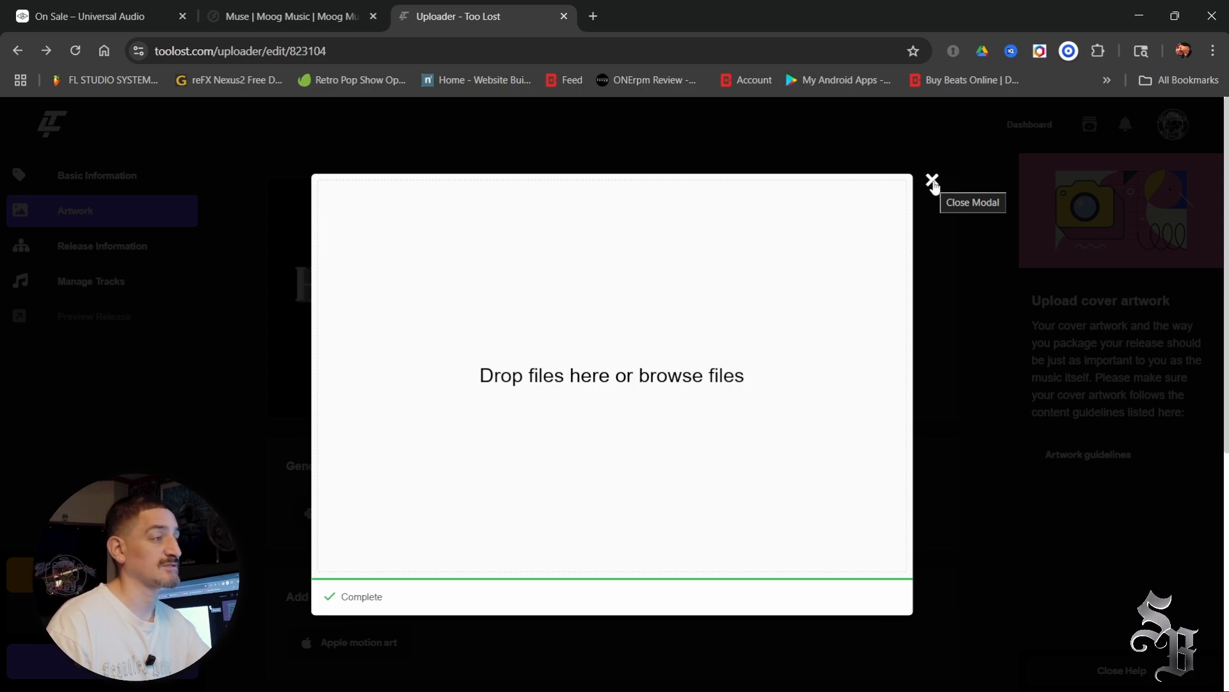
click(932, 182)
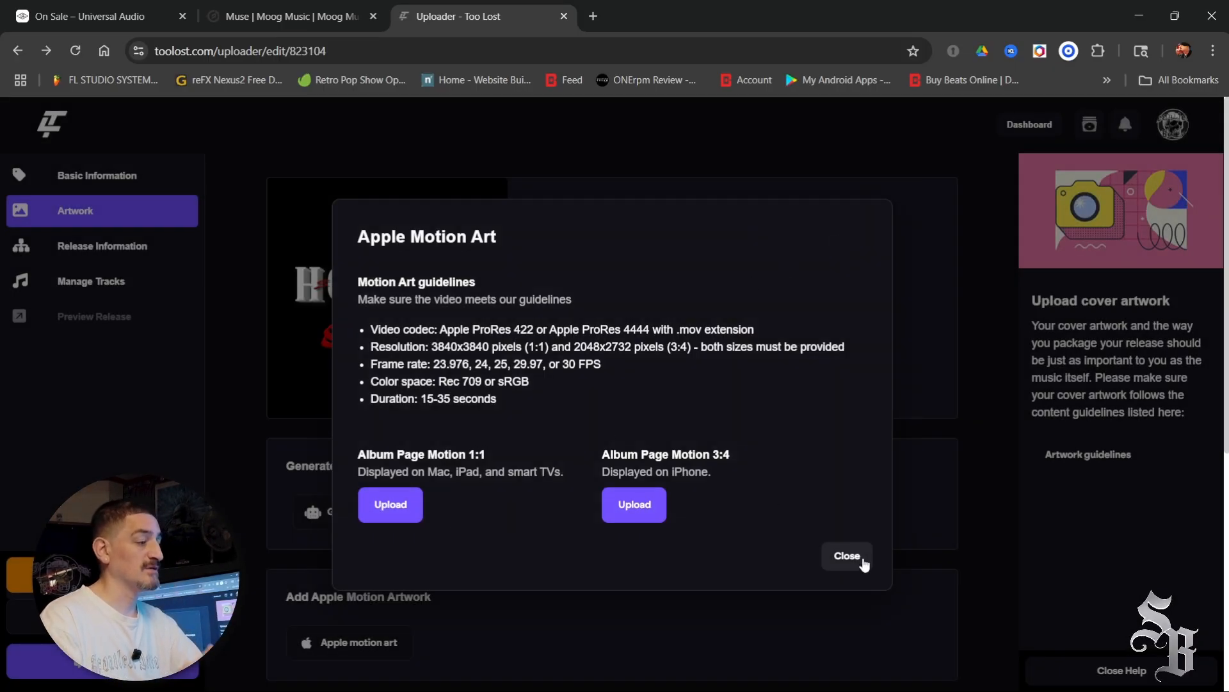
Leave the Apple motion art settings and save the HOLD UP release again.
click(861, 560)
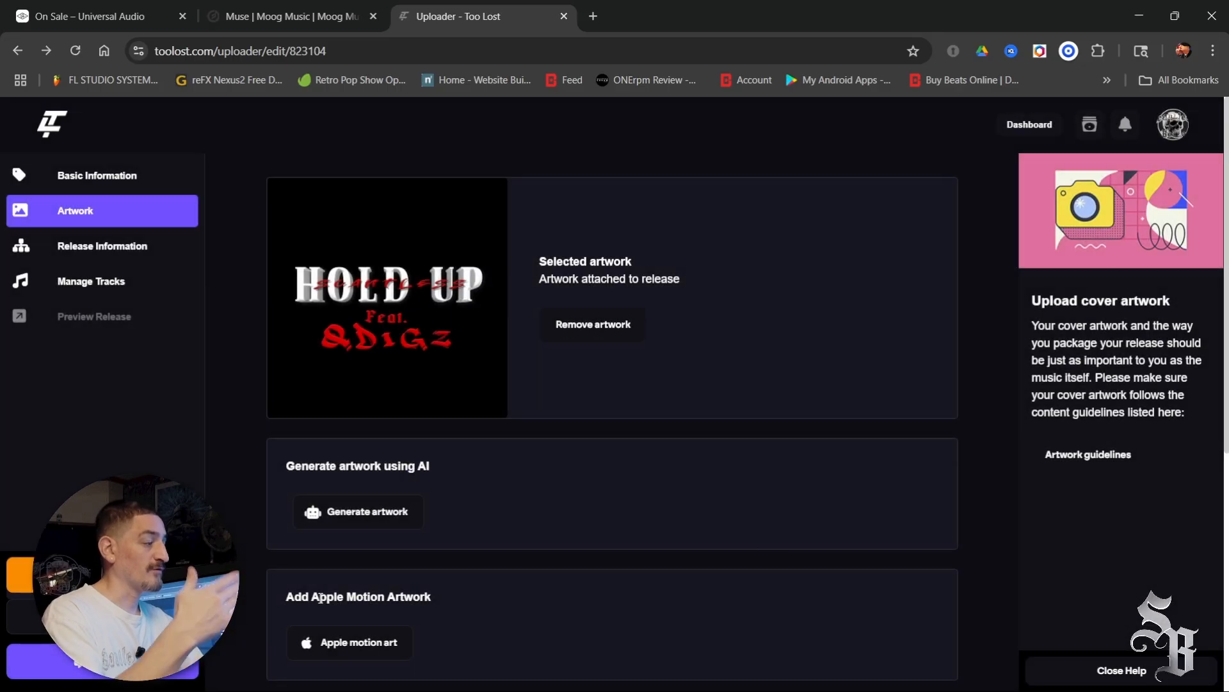
click(103, 616)
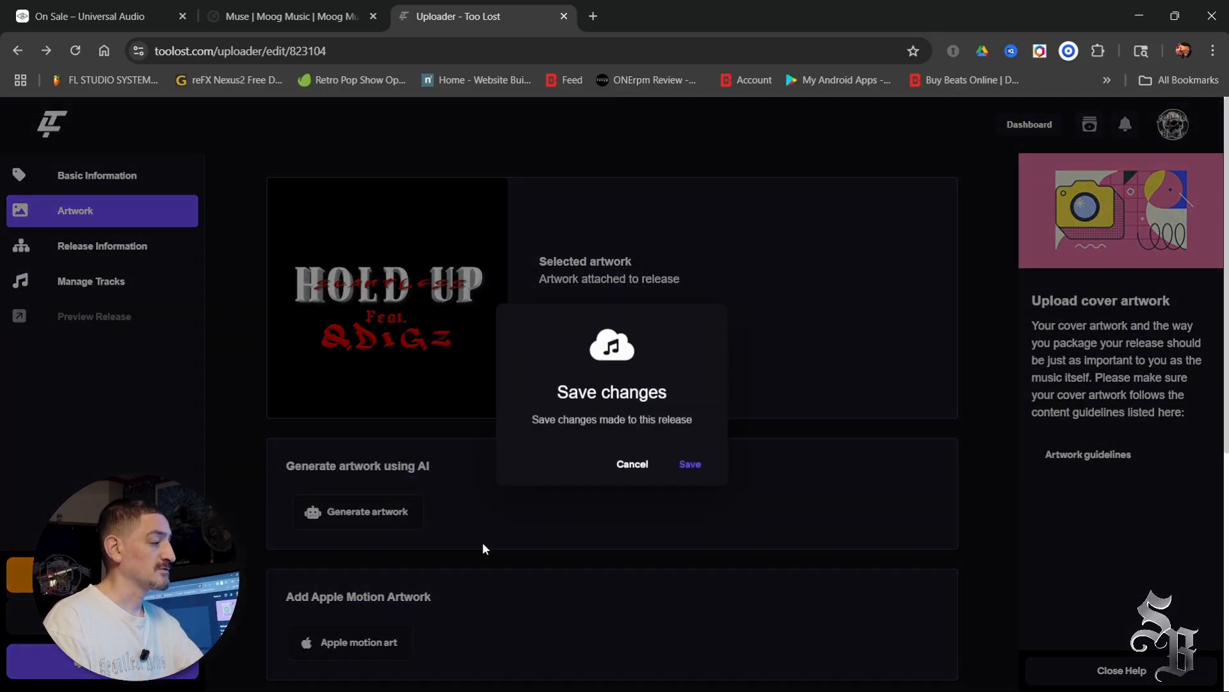
click(685, 467)
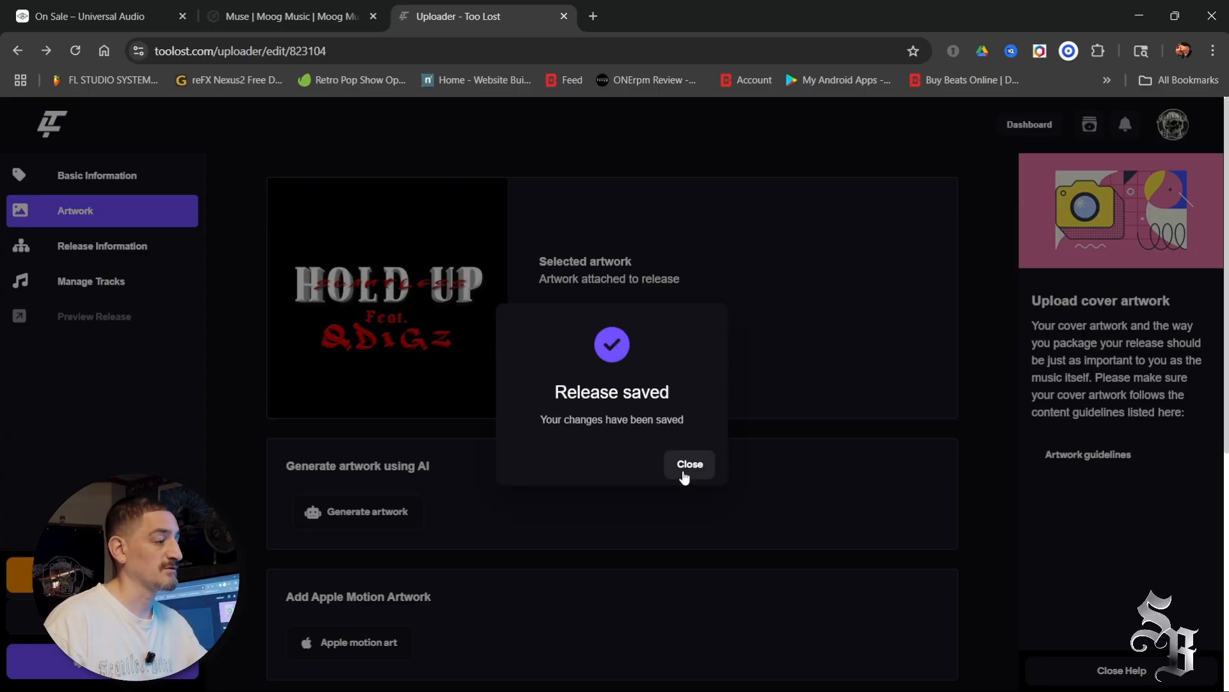
Dismiss the save confirmation, leave the release editor and open the Manage Releases catalog.
click(690, 464)
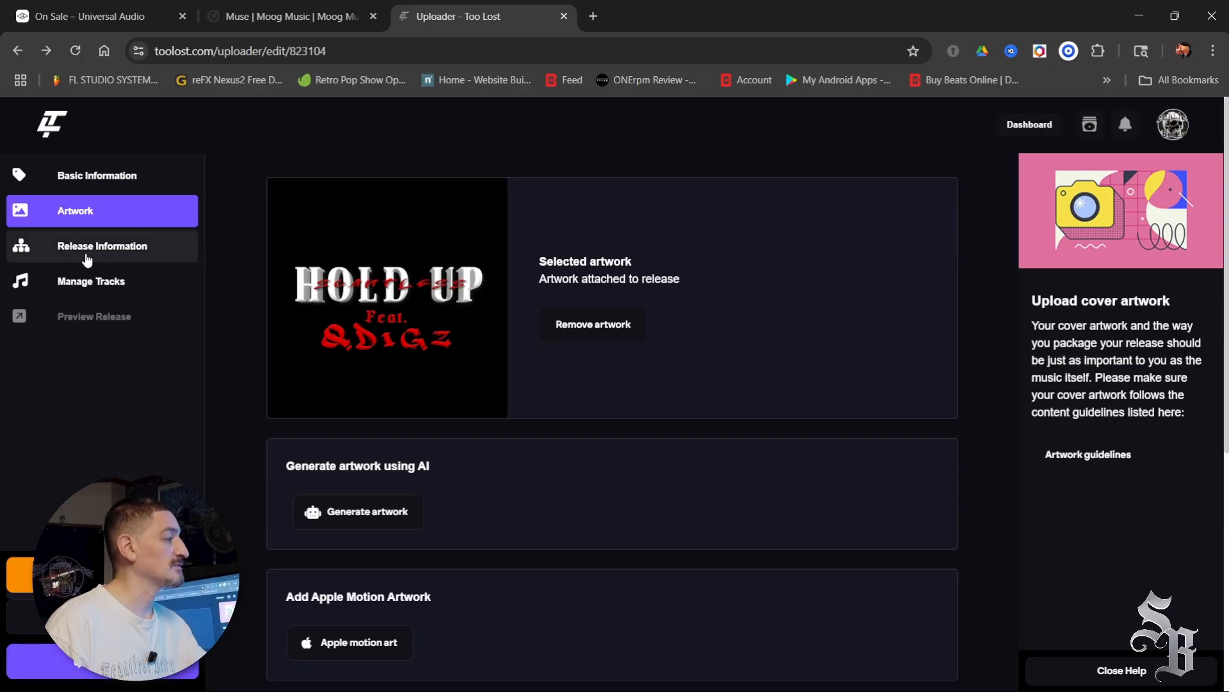
click(87, 253)
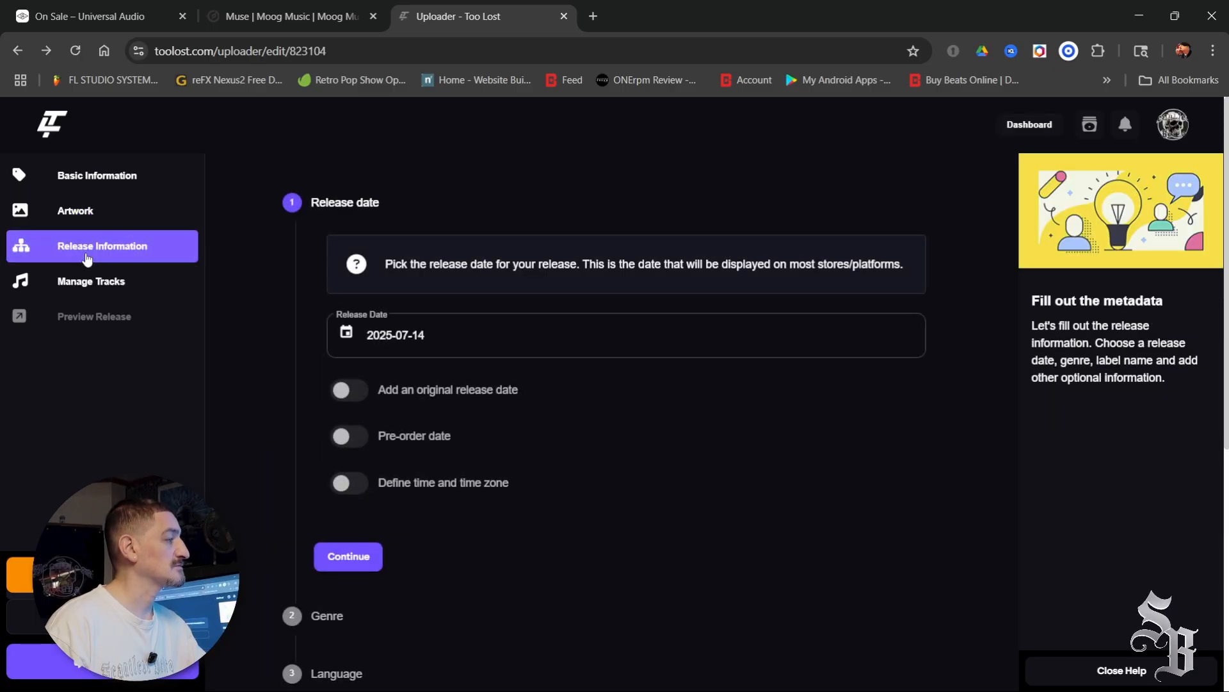
click(1007, 131)
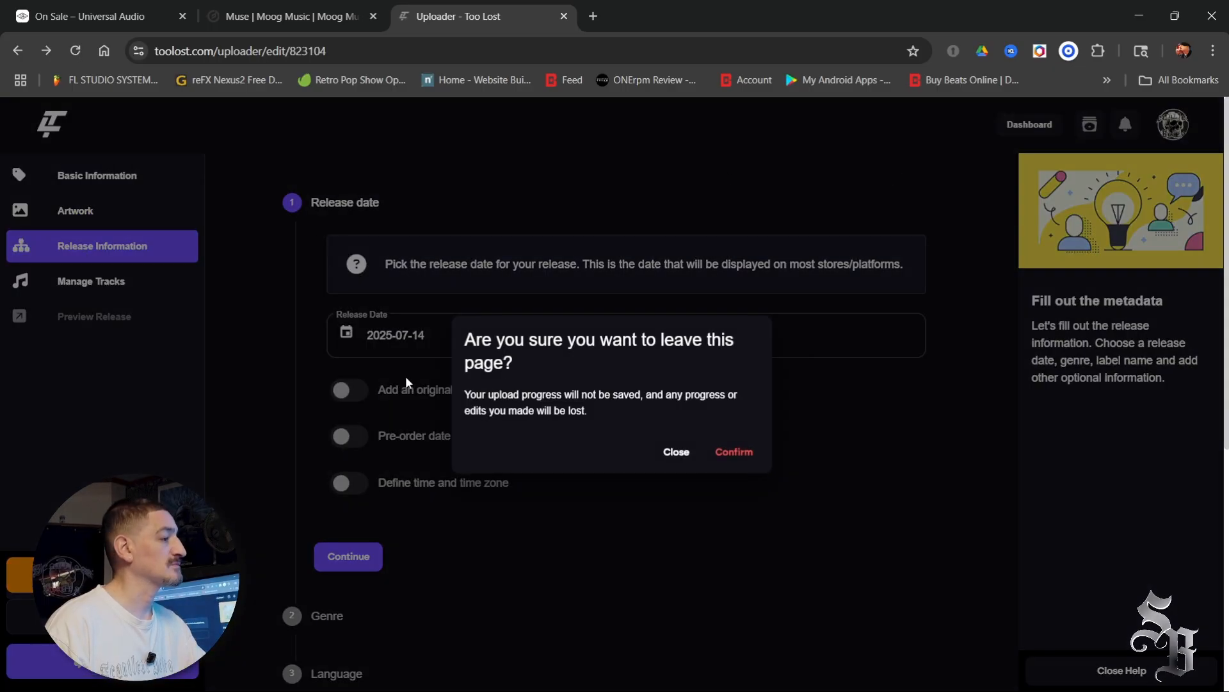
click(732, 456)
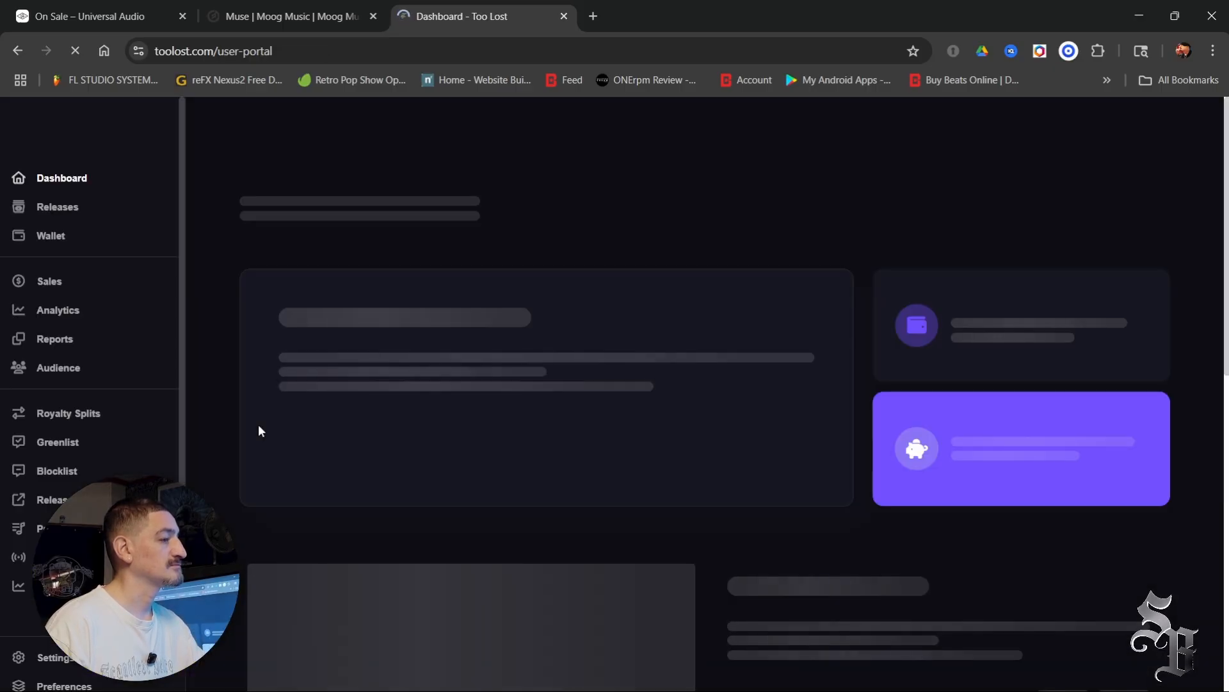
click(62, 213)
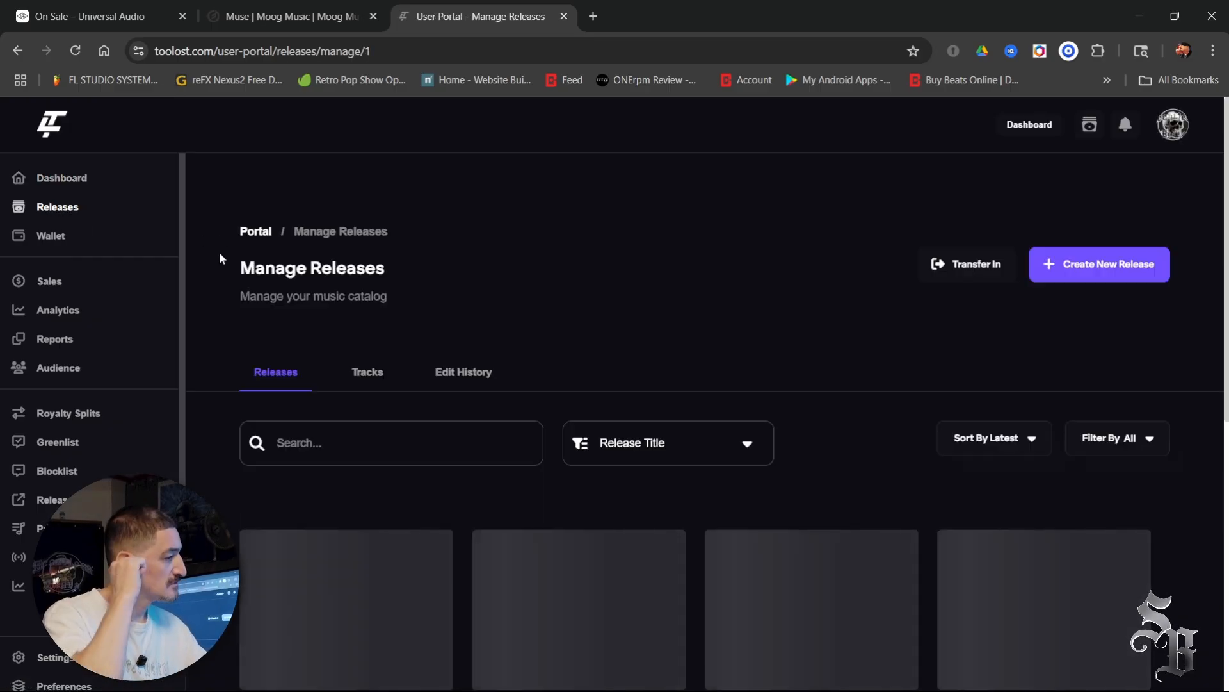
Look through the releases in the catalog and compare the statuses of the HOLD UP entries.
scroll(224, 241, down, 5)
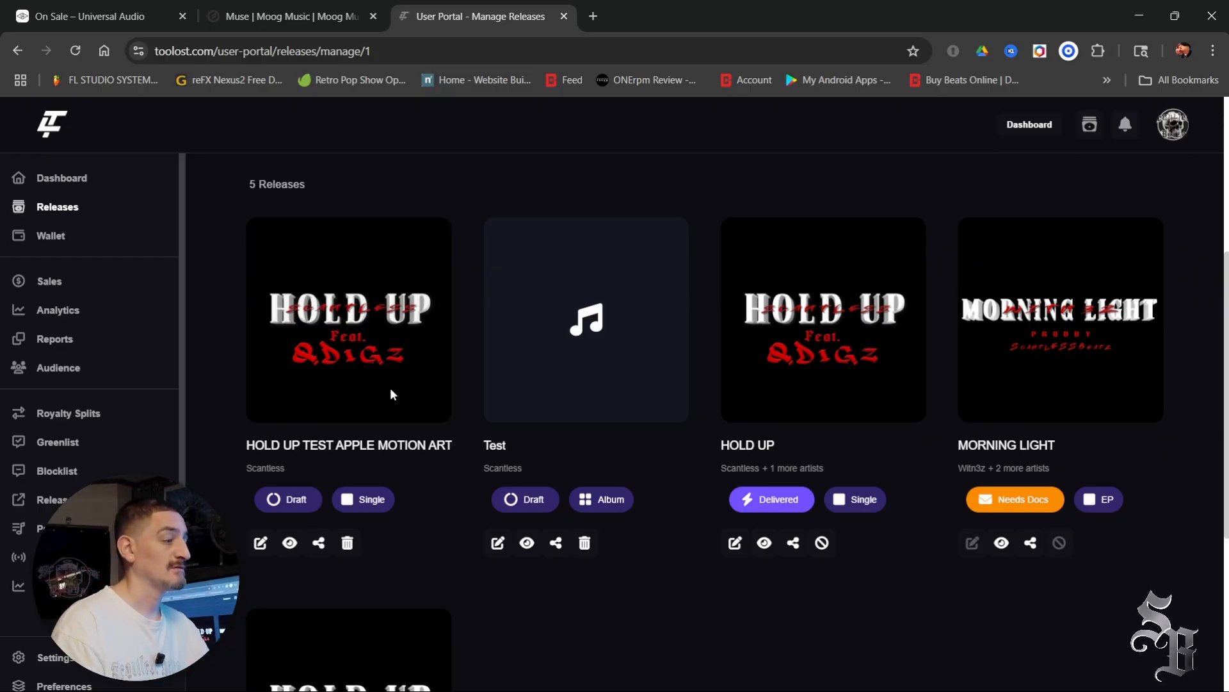
mouse_move(383, 379)
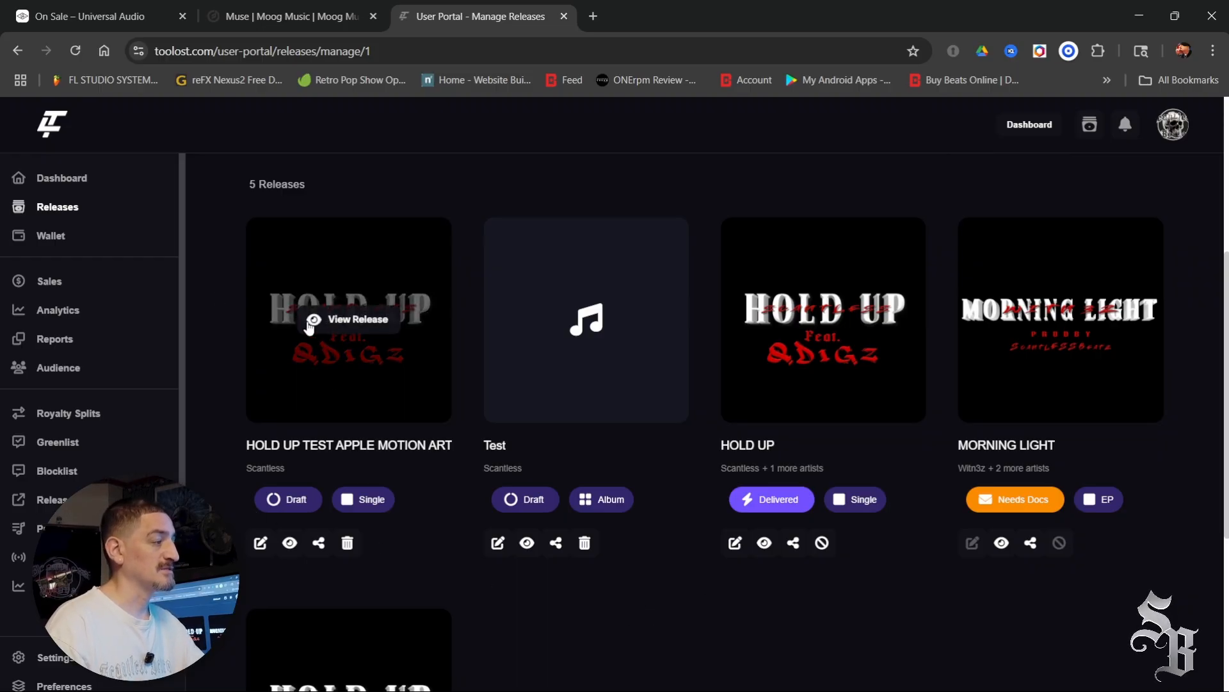
mouse_move(728, 349)
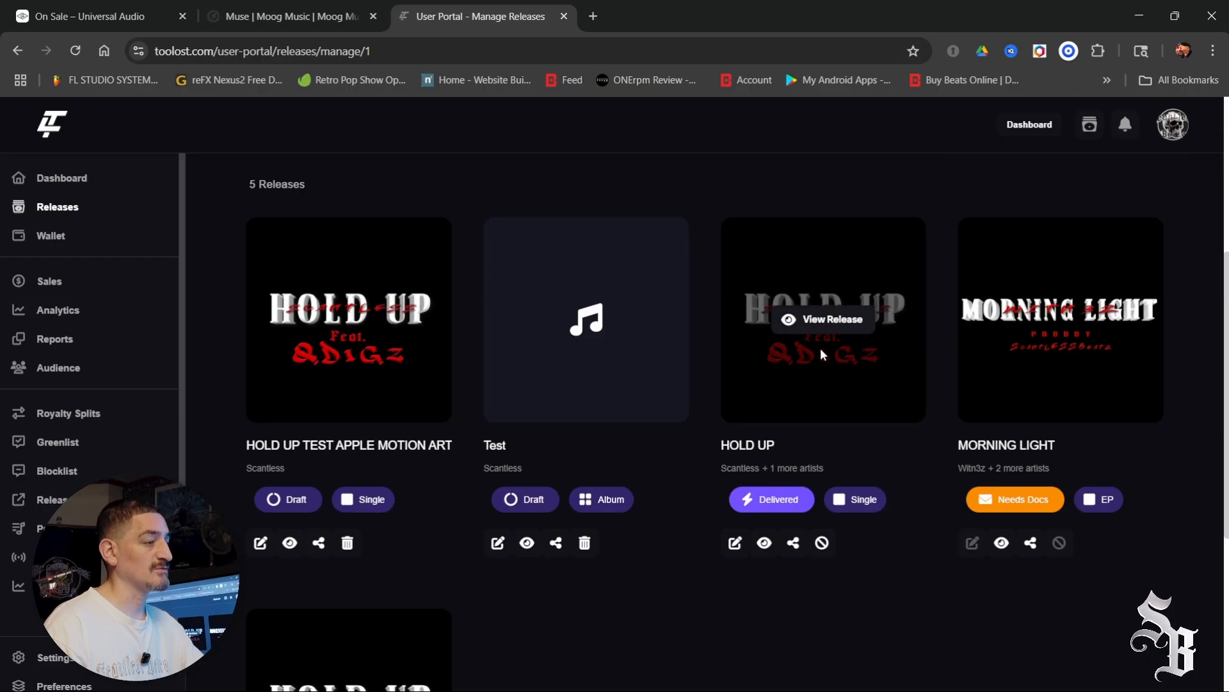
scroll(821, 349, down, 3)
mouse_move(333, 563)
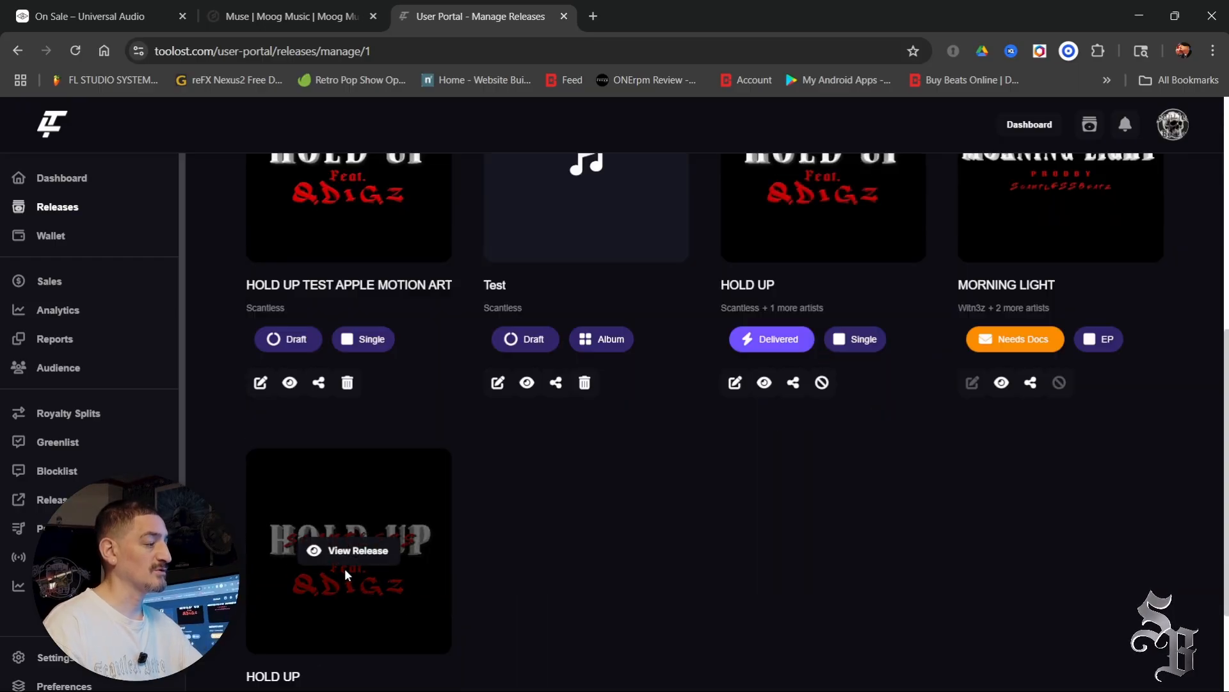
scroll(345, 567, down, 2)
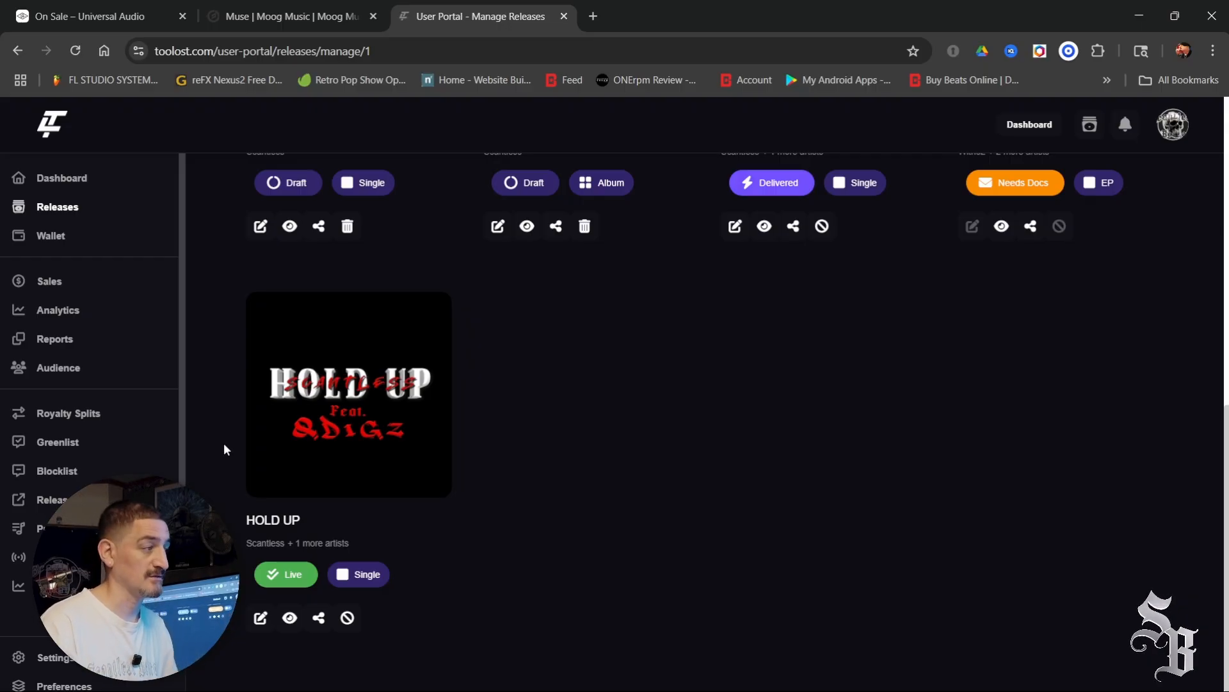
mouse_move(267, 386)
scroll(310, 487, up, 5)
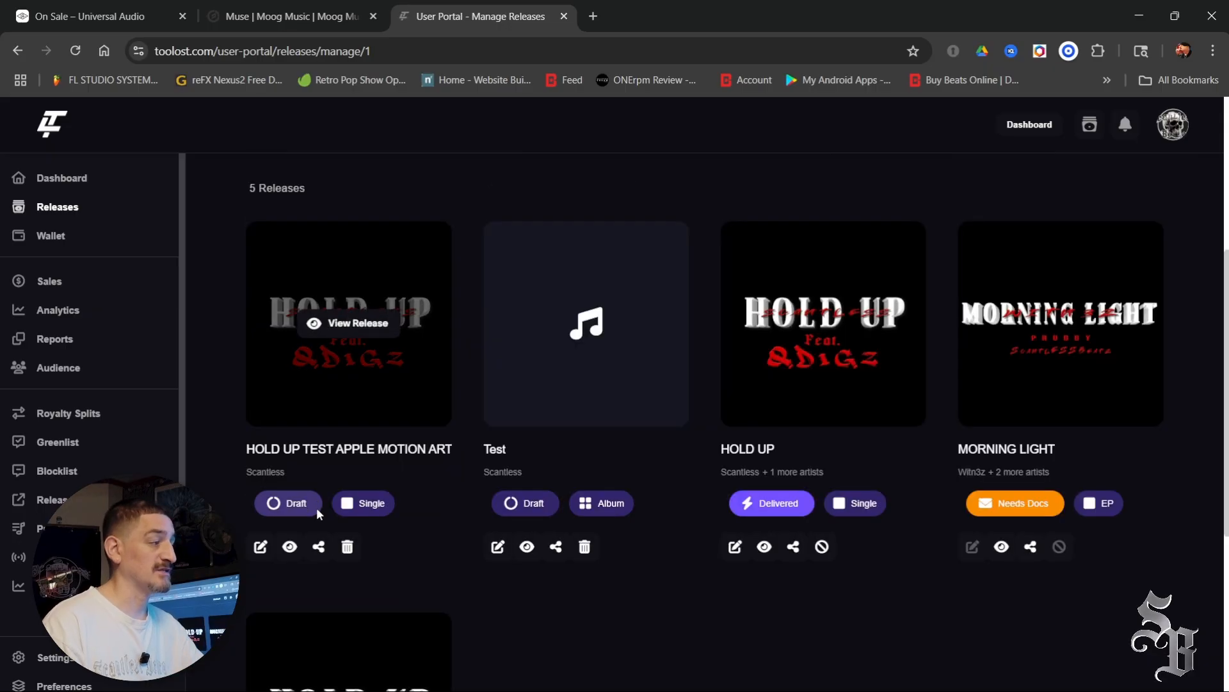
scroll(326, 545, down, 2)
scroll(328, 549, up, 2)
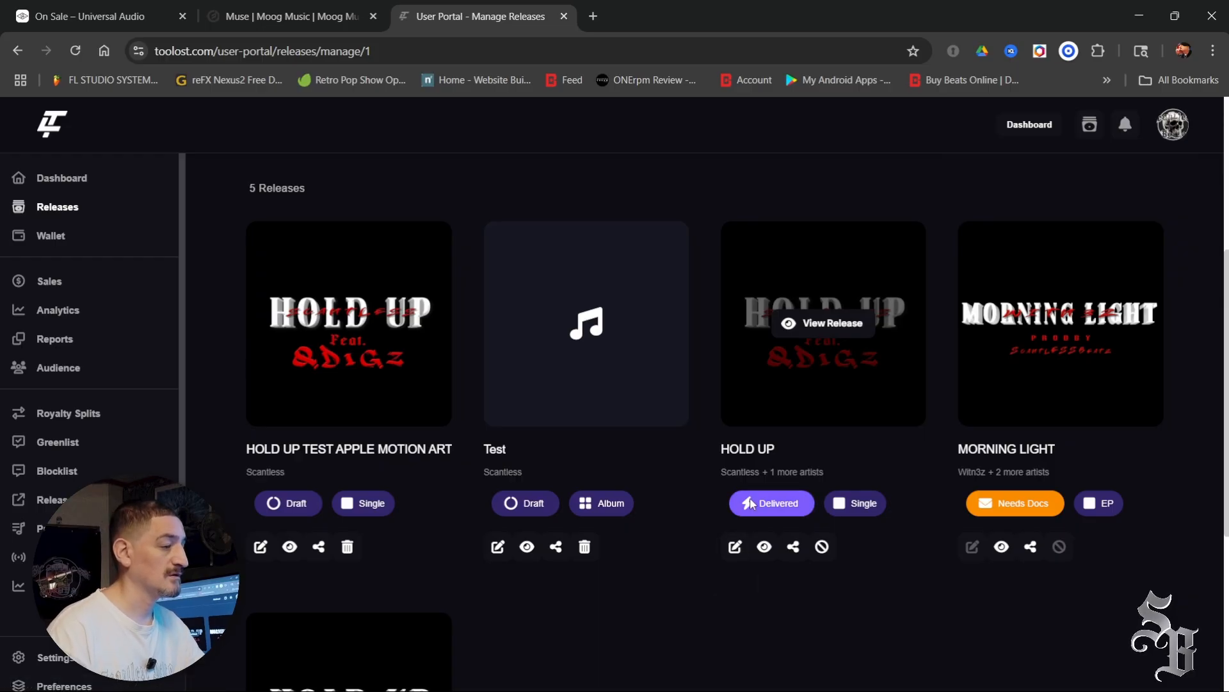
View the delivered HOLD UP release and review its release information.
click(783, 323)
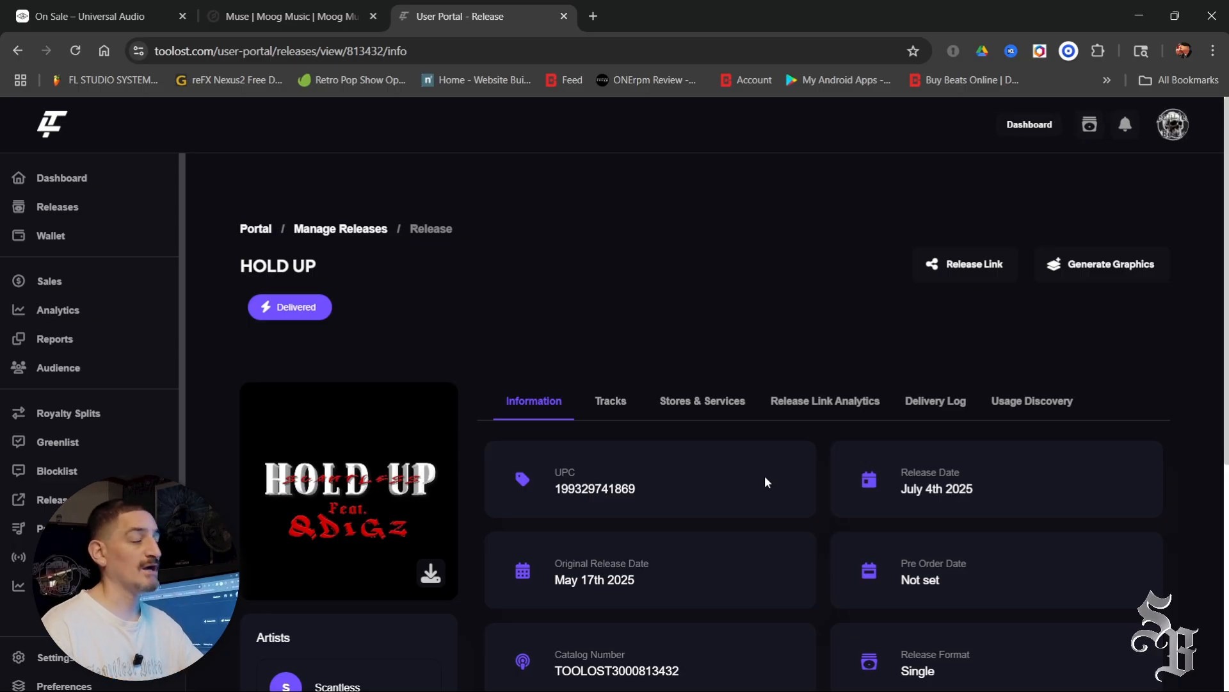
scroll(759, 476, down, 2)
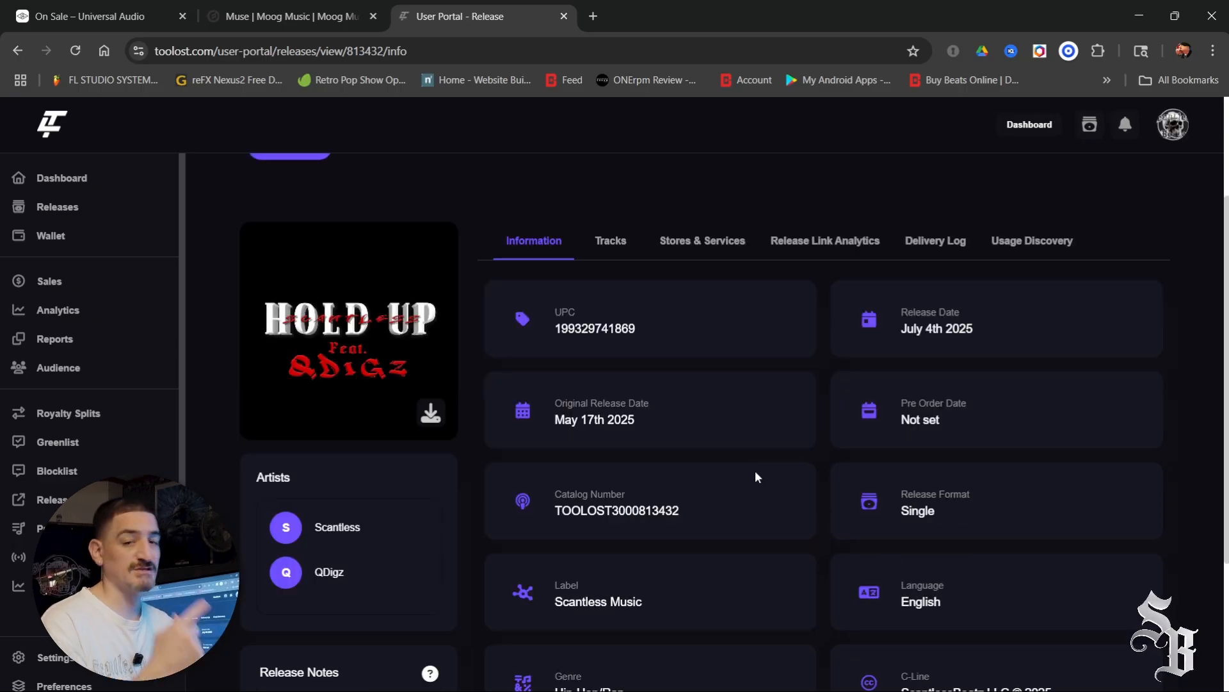
scroll(751, 477, up, 2)
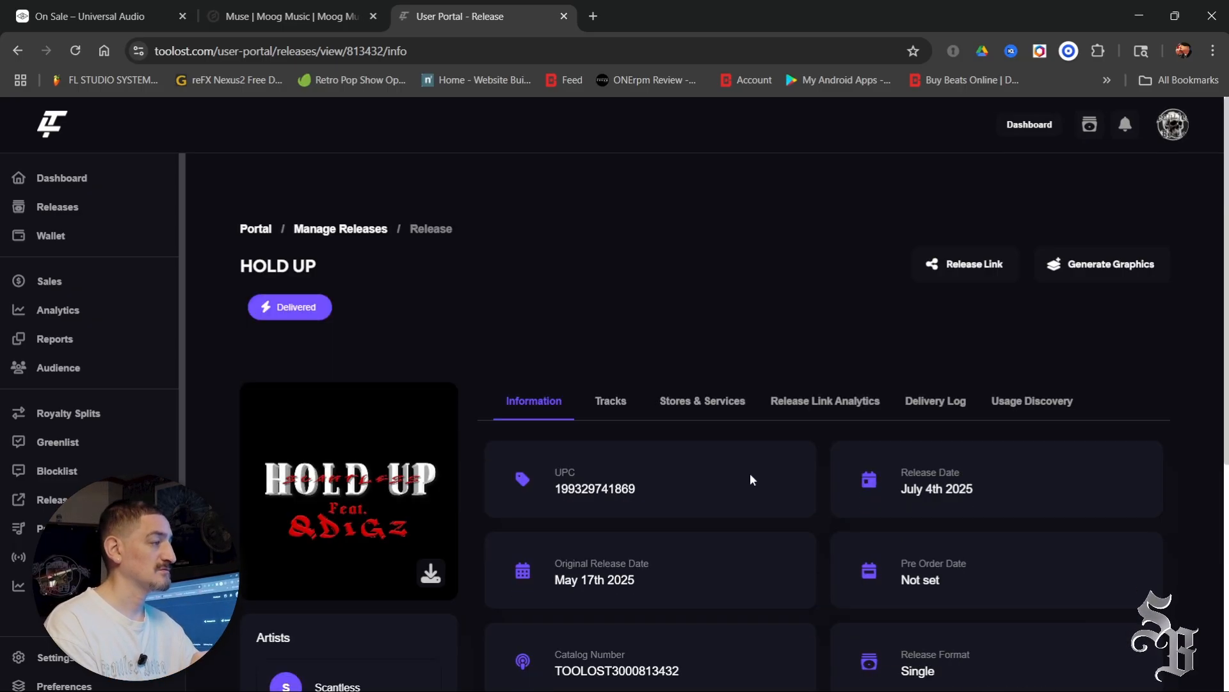
scroll(294, 274, down, 5)
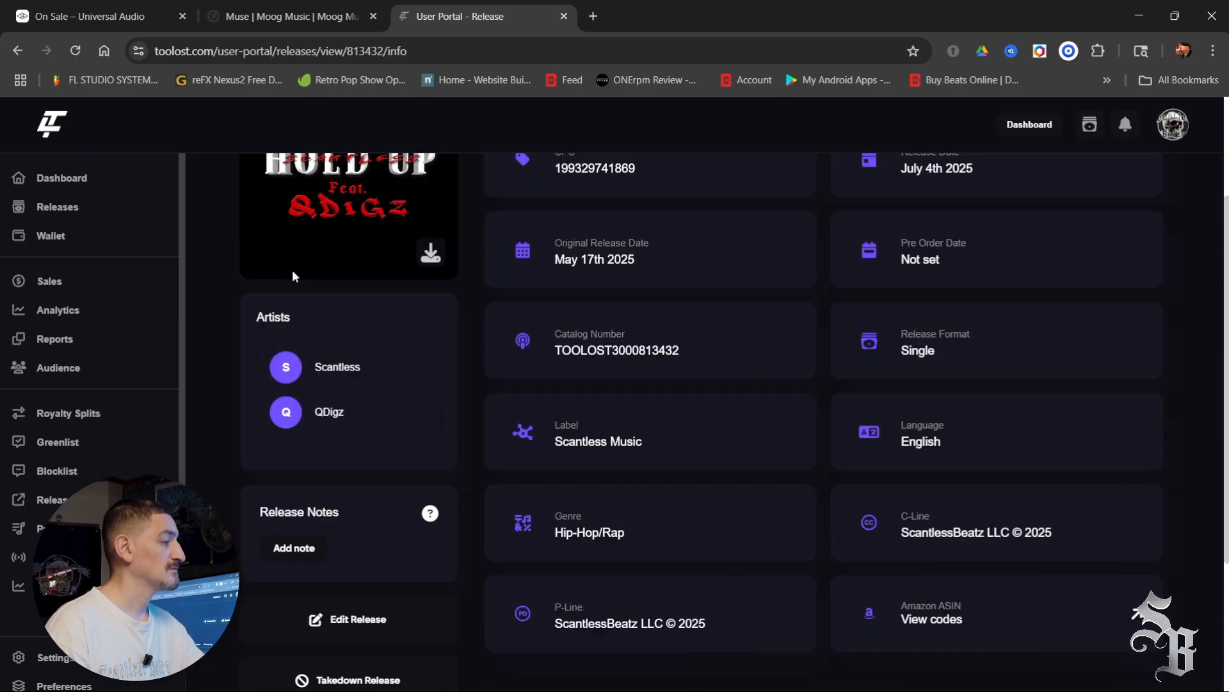
scroll(316, 319, up, 5)
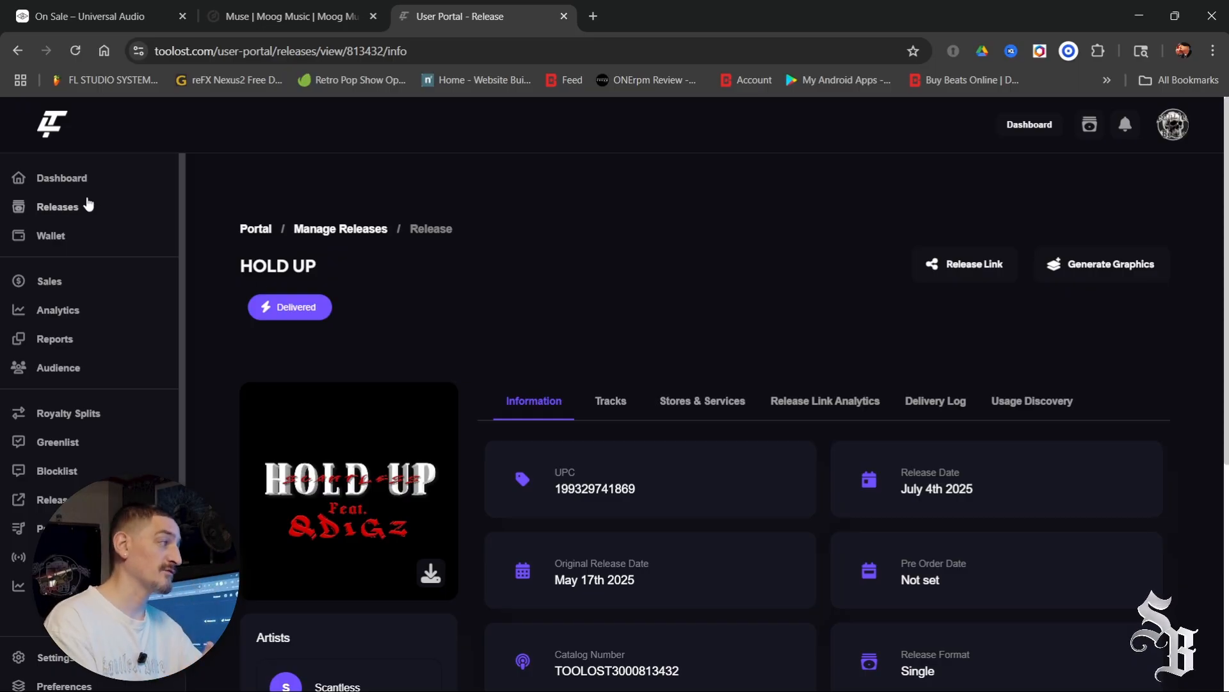
Return to the Manage Releases catalog and review the listed releases again.
click(18, 51)
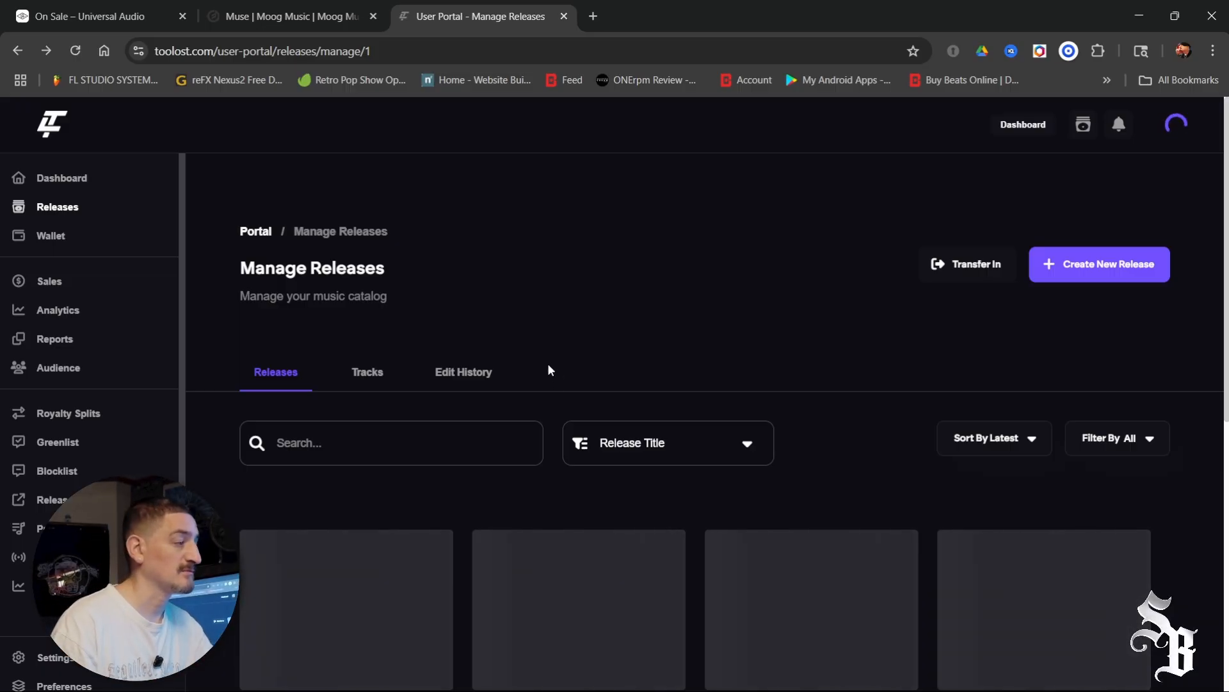
scroll(580, 339, down, 2)
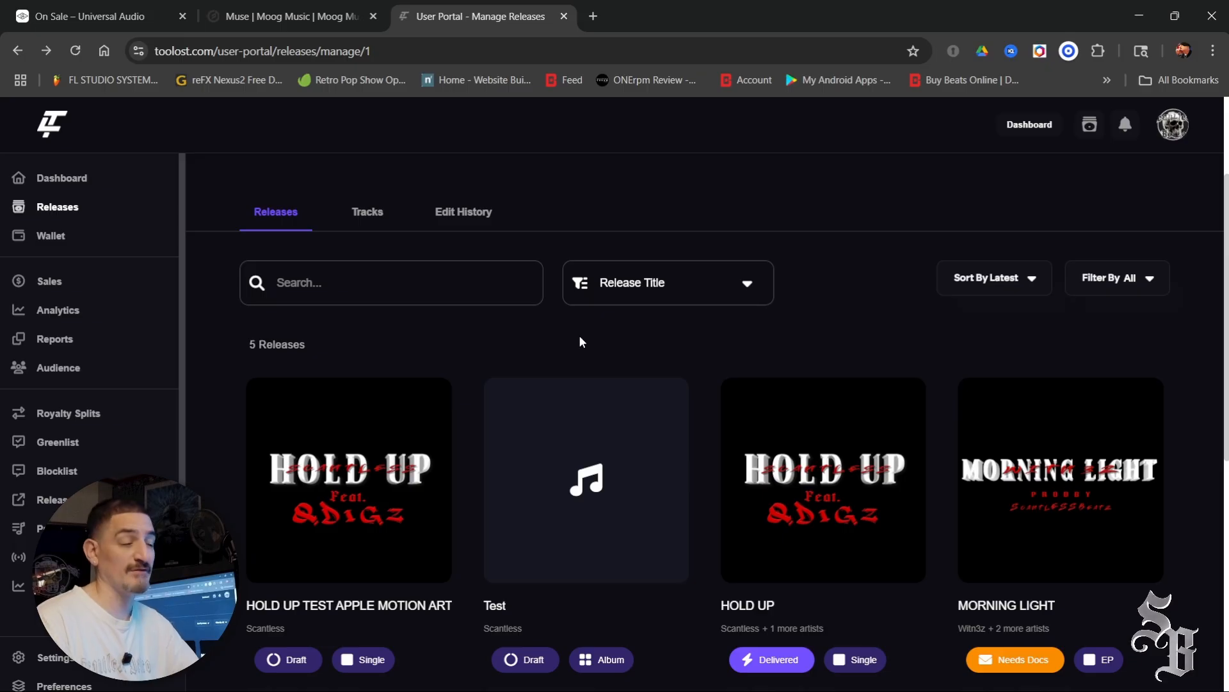
scroll(579, 336, down, 5)
scroll(643, 587, up, 3)
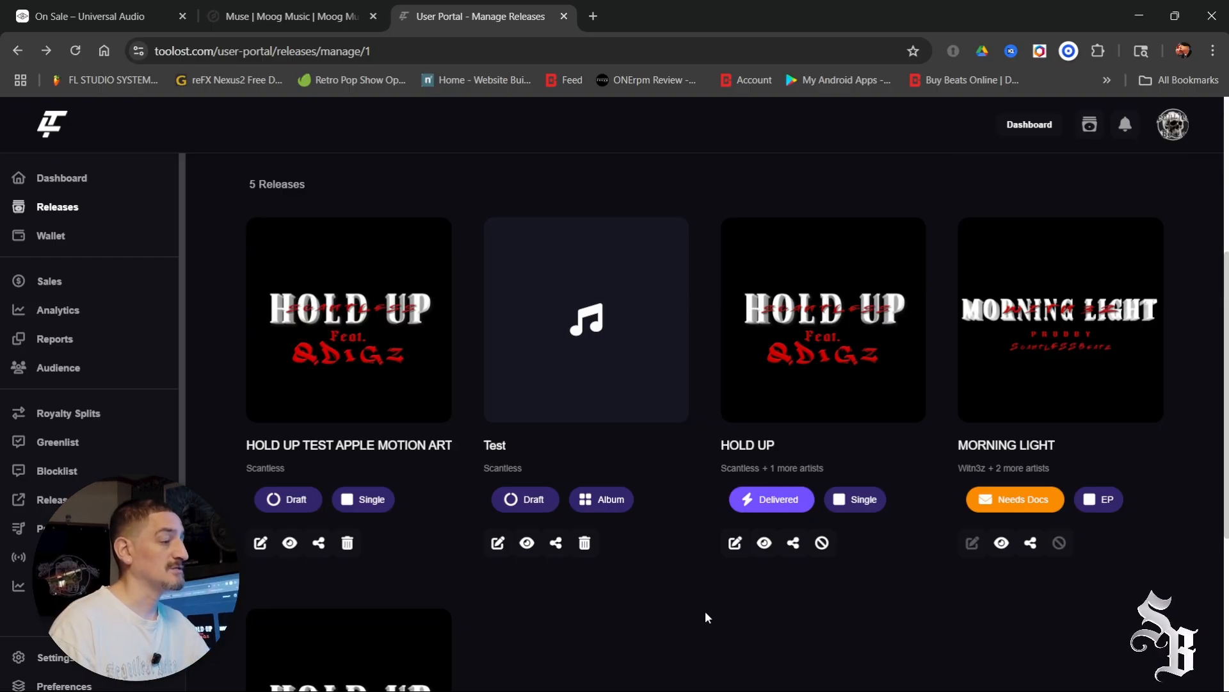
scroll(705, 610, down, 2)
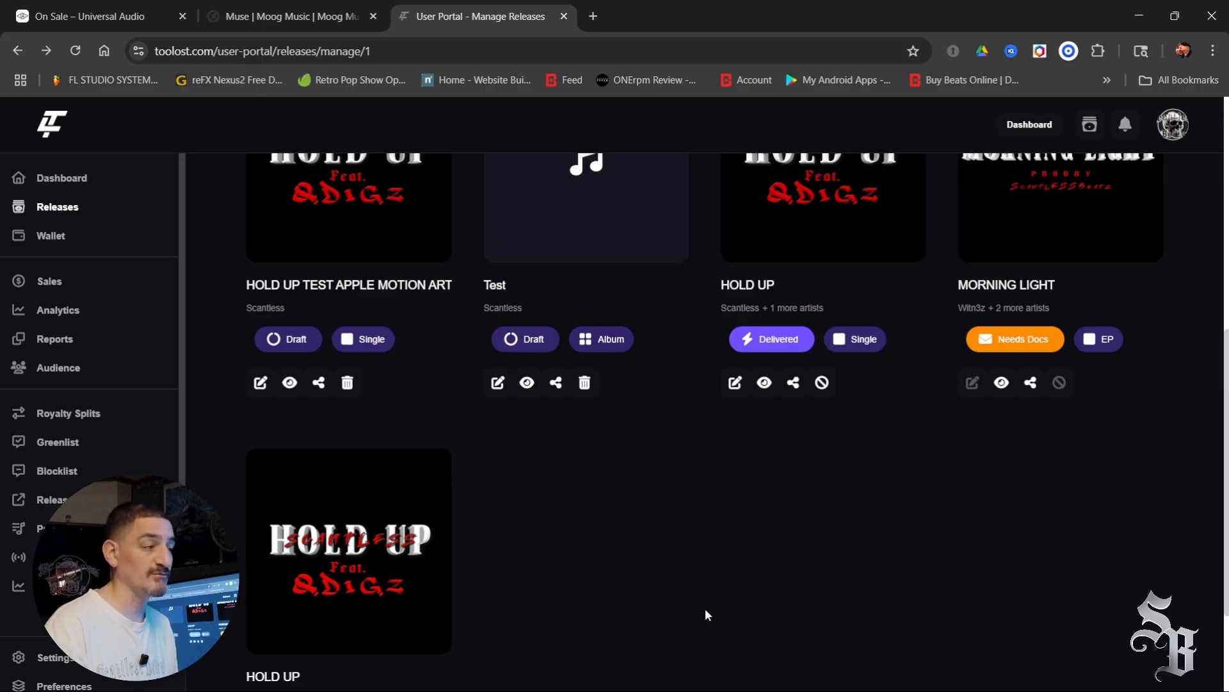
scroll(686, 599, up, 4)
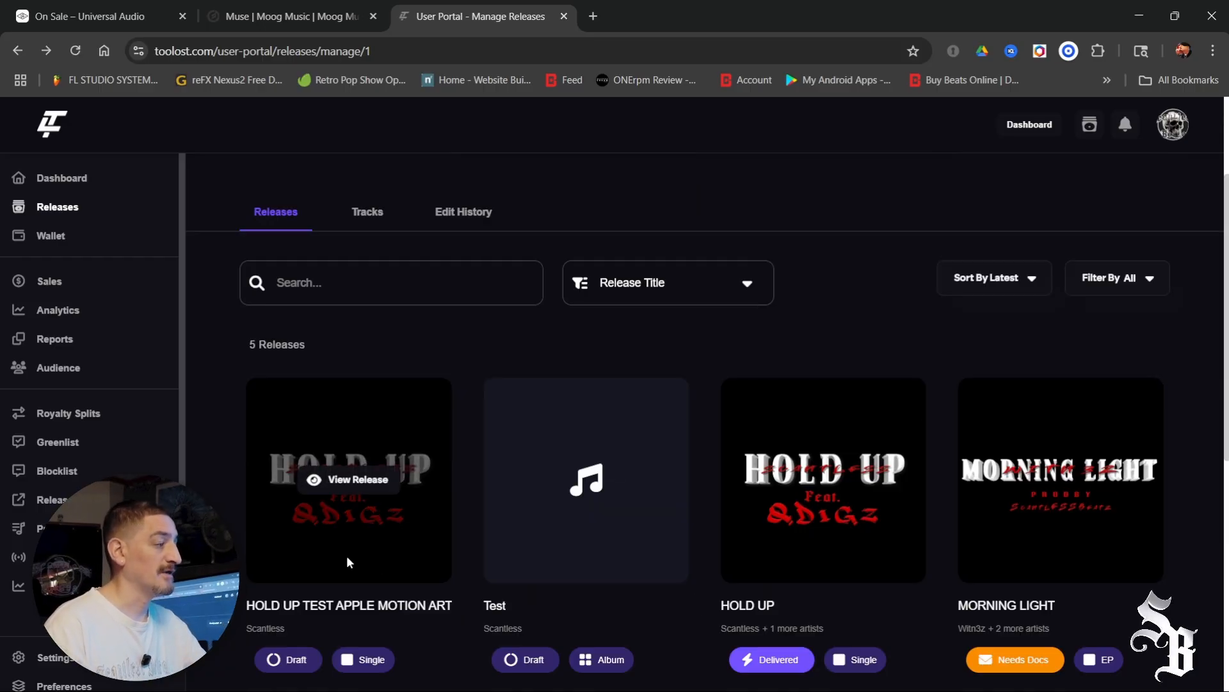
scroll(256, 423, down, 2)
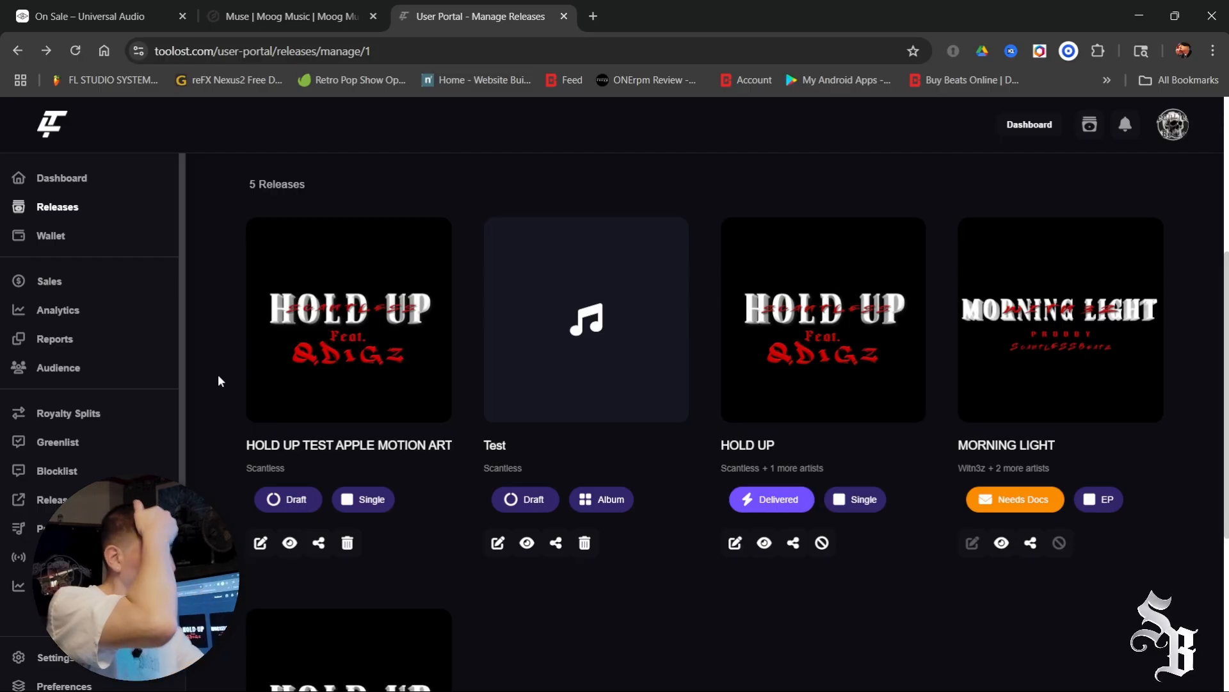
Edit the HOLD UP TEST APPLE MOTION ART draft and open the Apple motion art settings in its artwork section.
click(259, 544)
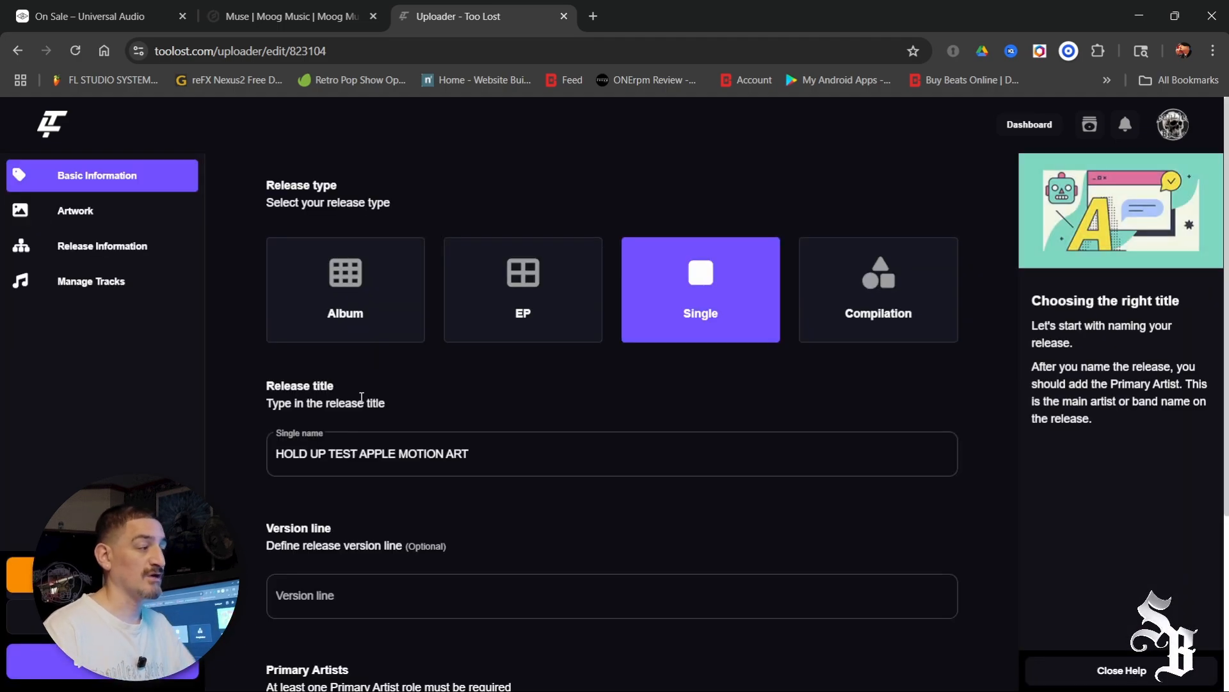
click(69, 218)
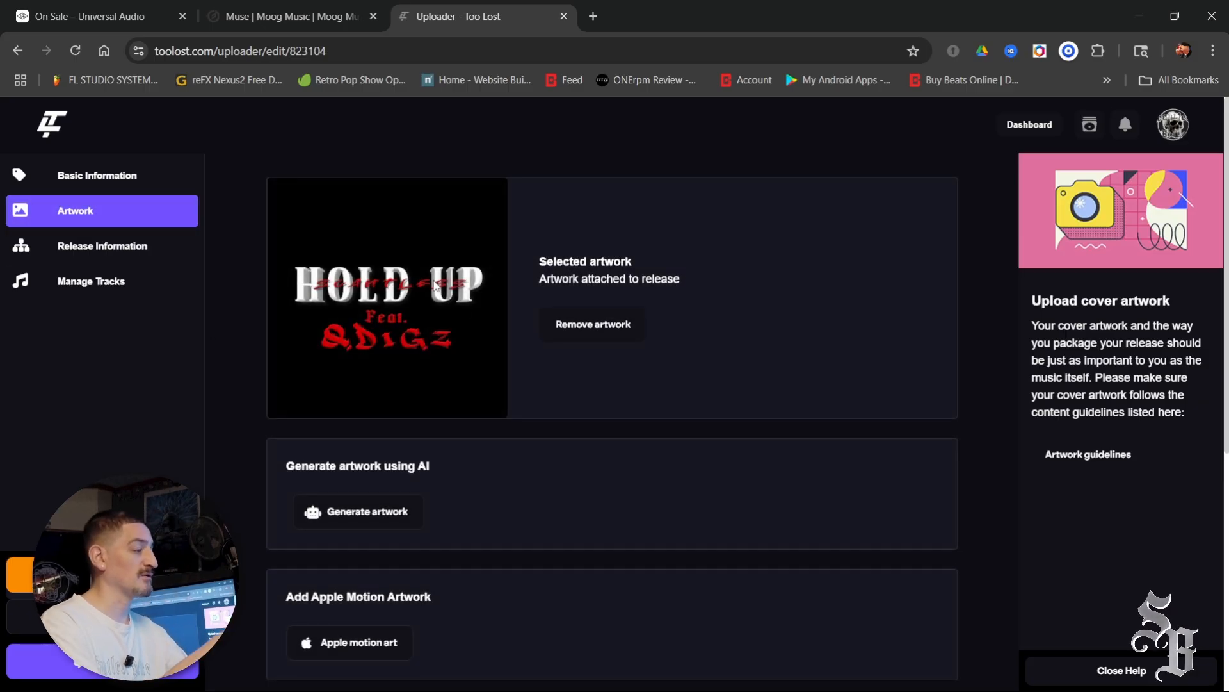
scroll(434, 283, down, 3)
scroll(333, 371, up, 3)
scroll(339, 359, down, 6)
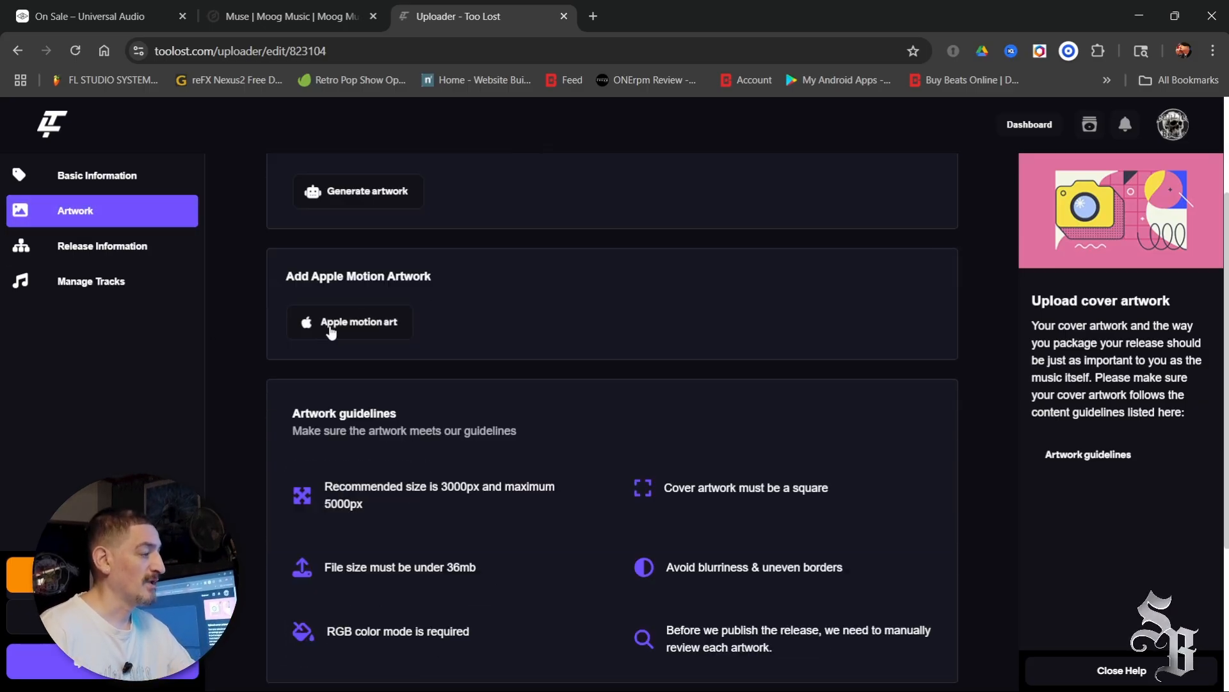
click(360, 326)
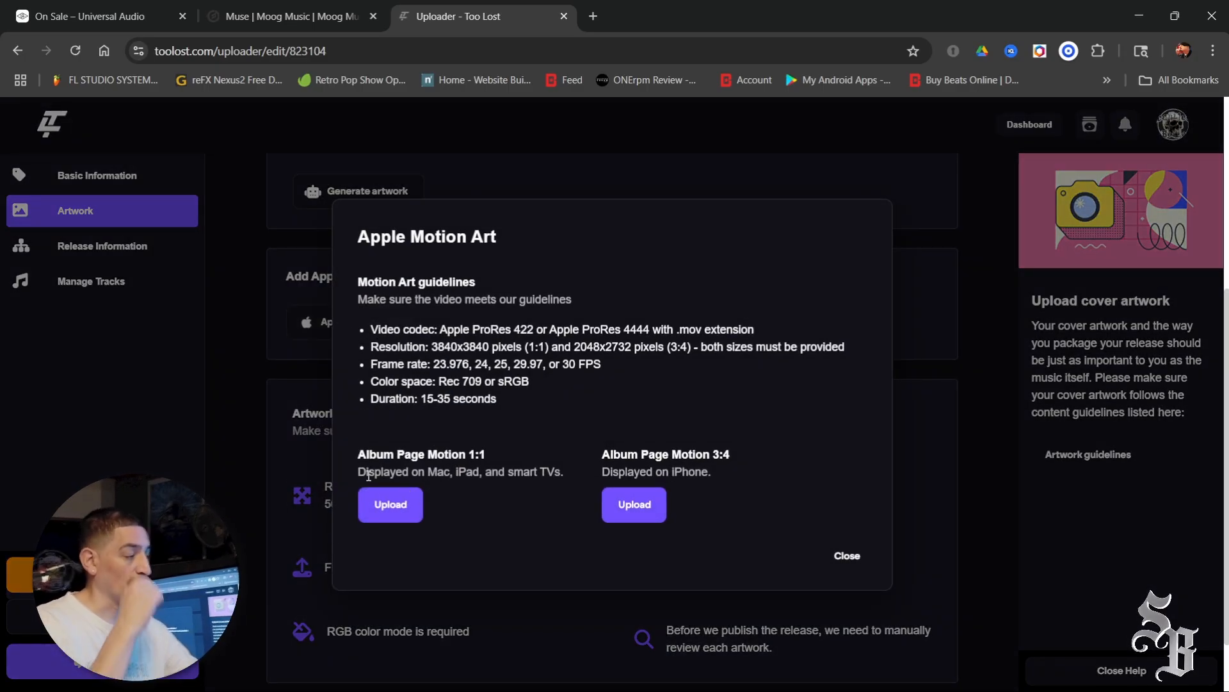
Check the Album Page Motion 1:1 upload window twice, closing it each time without adding a file.
click(386, 505)
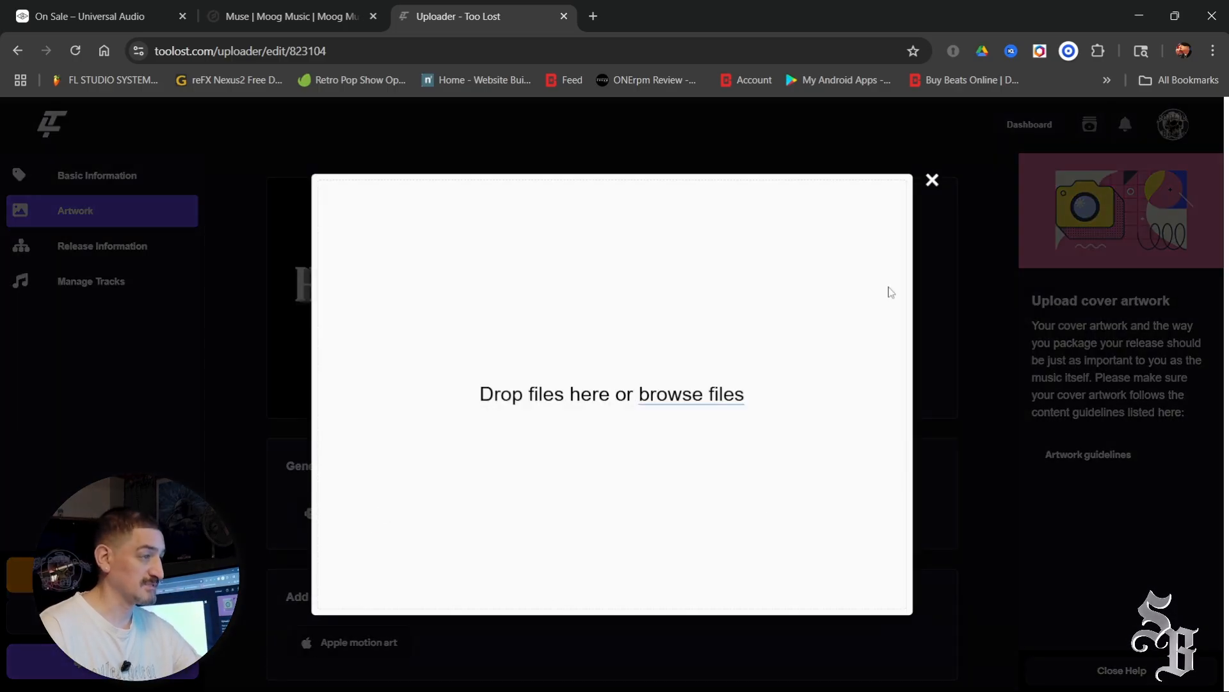
click(931, 182)
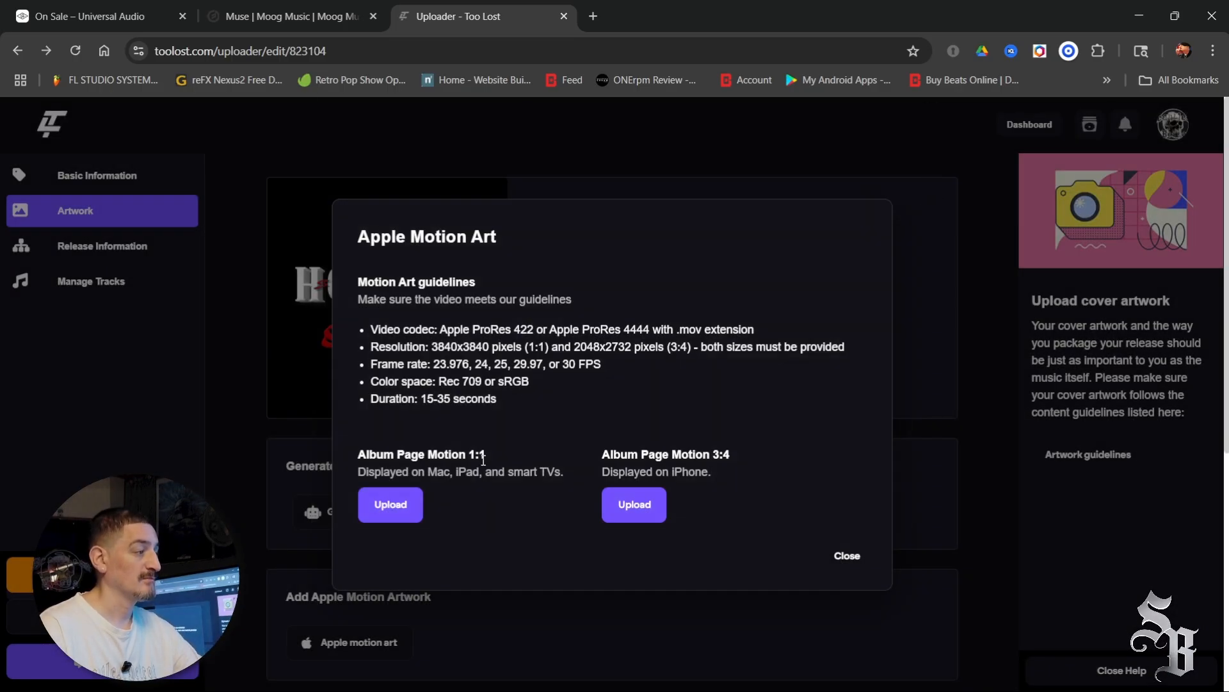
click(387, 507)
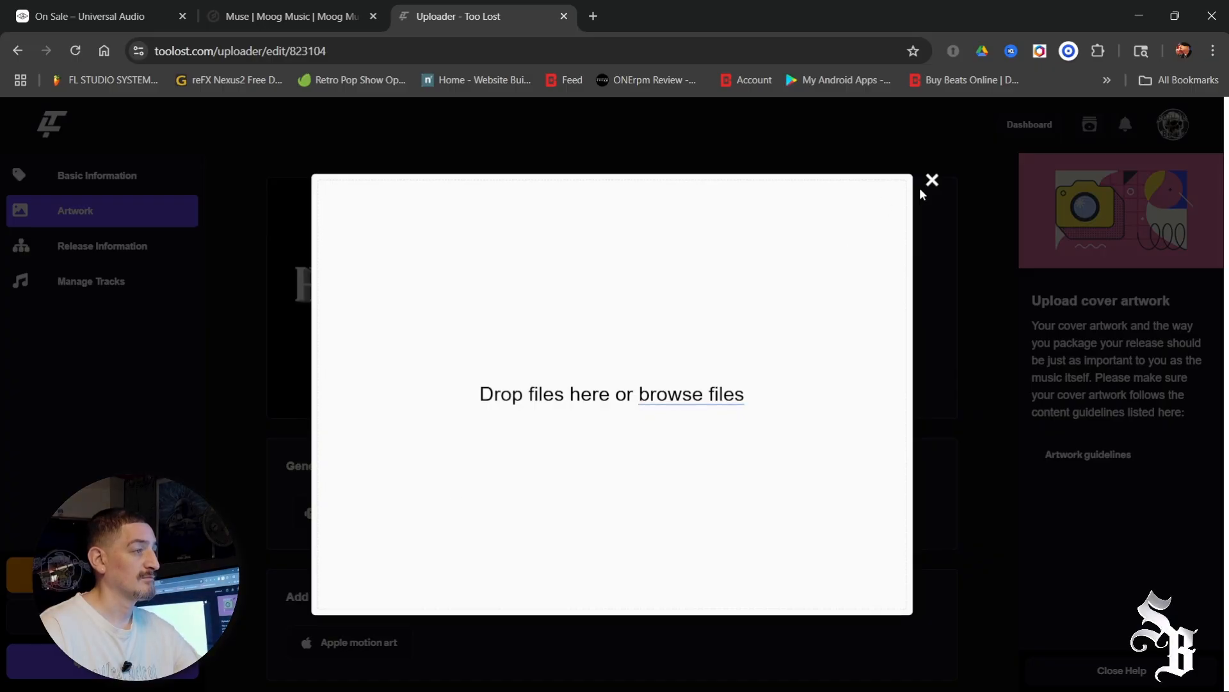
click(932, 181)
Check the Album Page Motion 3:4 upload window twice and close it again.
click(627, 509)
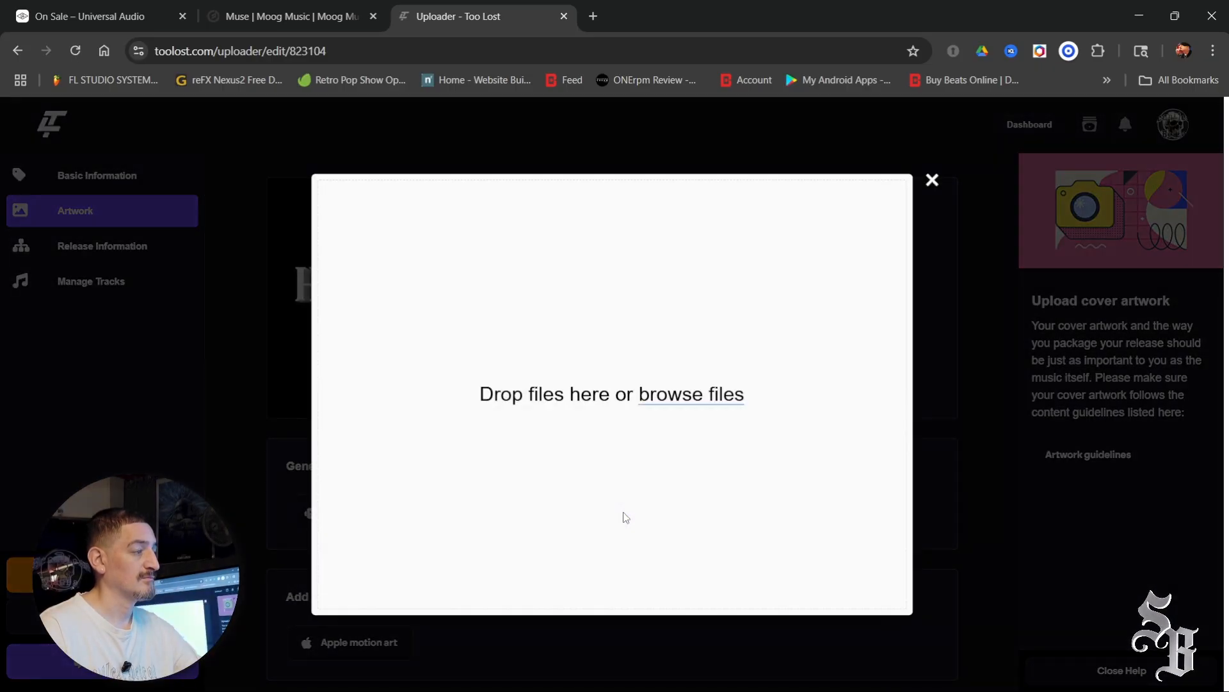
click(932, 181)
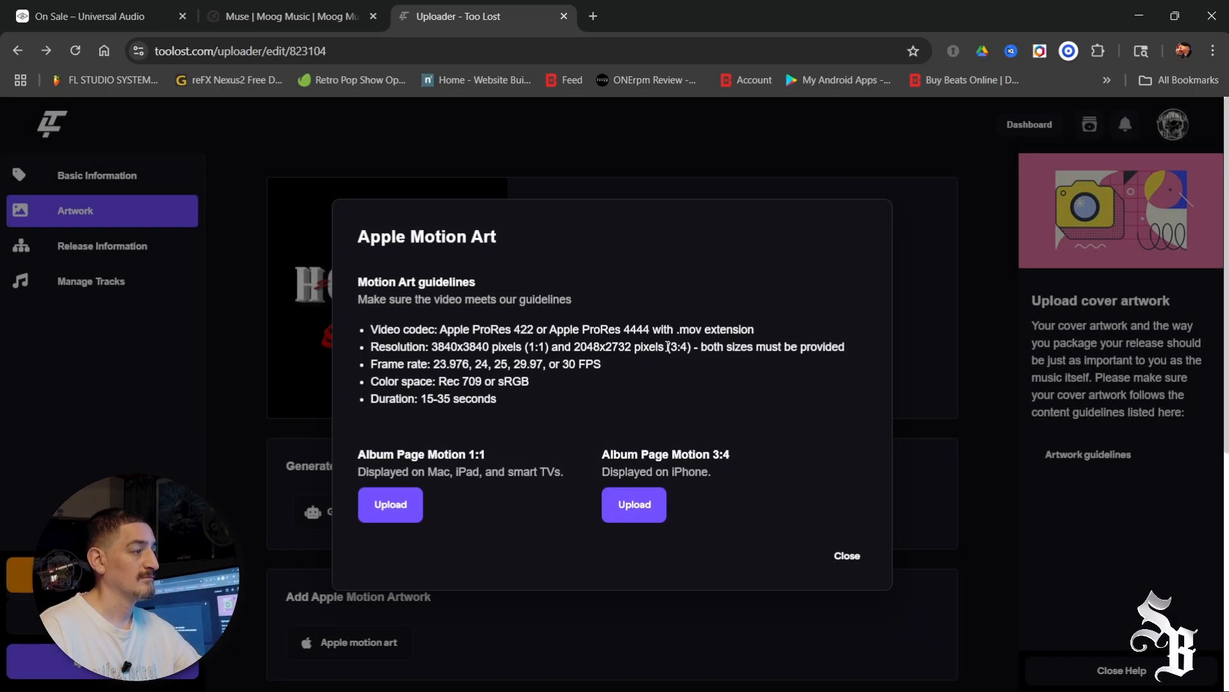
click(616, 516)
click(932, 182)
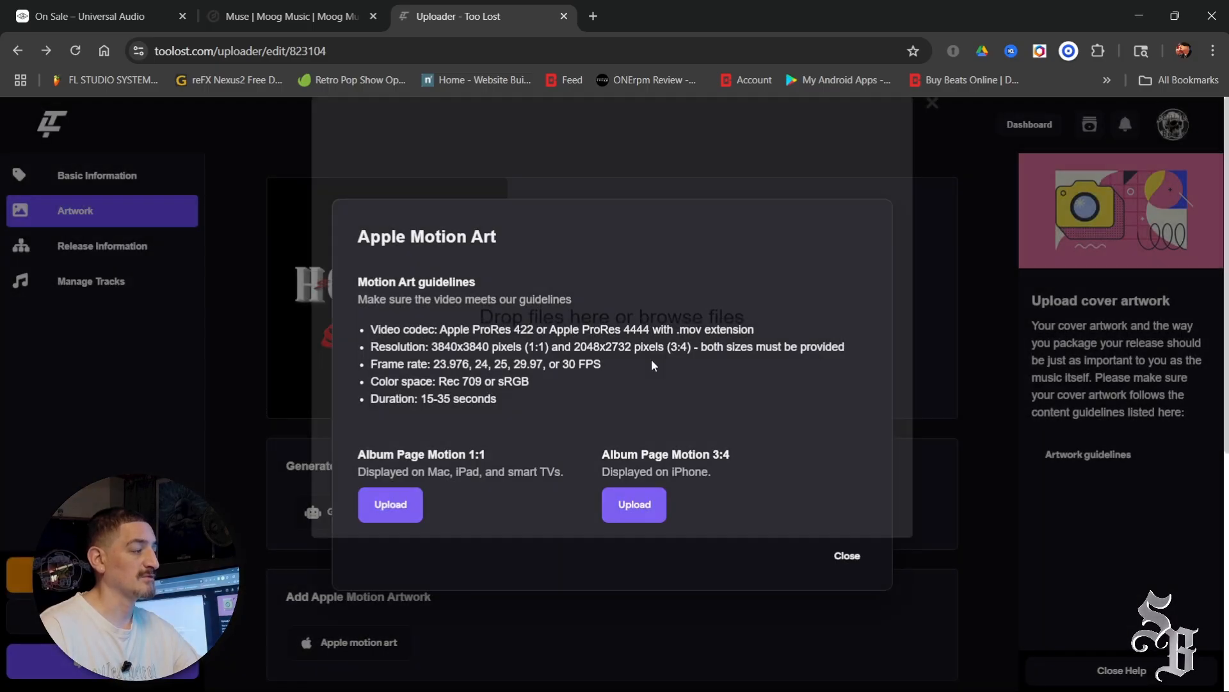
Check the Album Page Motion 1:1 upload window twice and the 3:4 window once, closing each without adding a file.
click(392, 505)
click(932, 183)
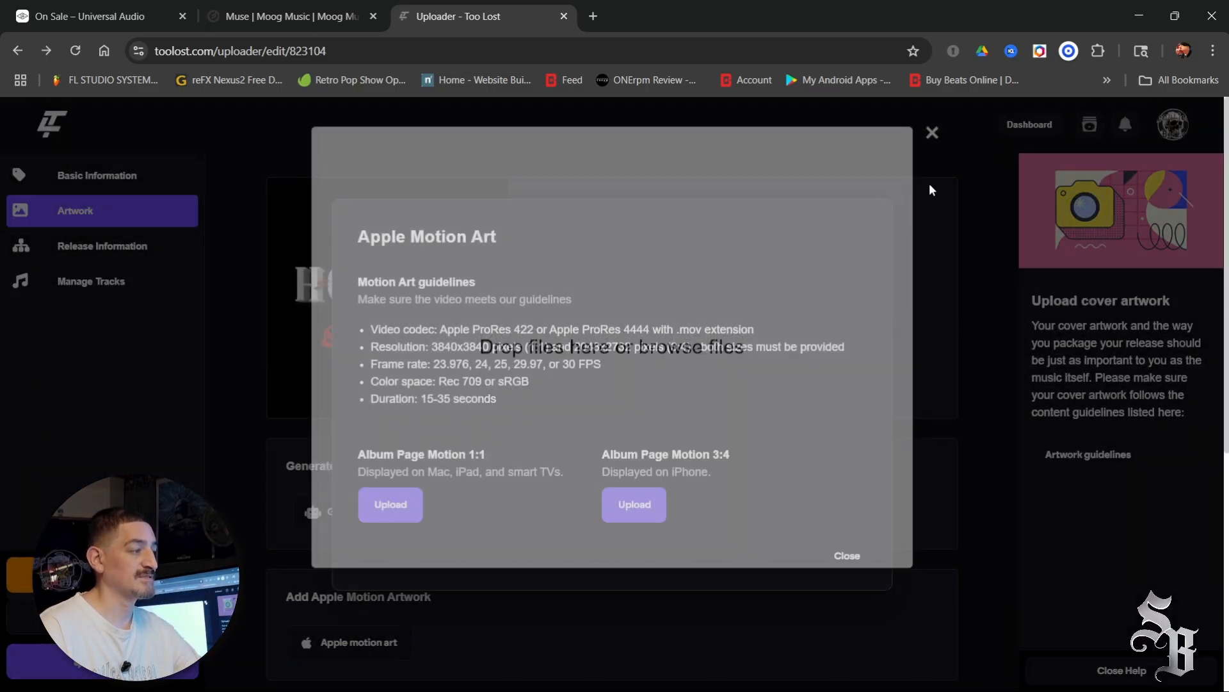
click(391, 509)
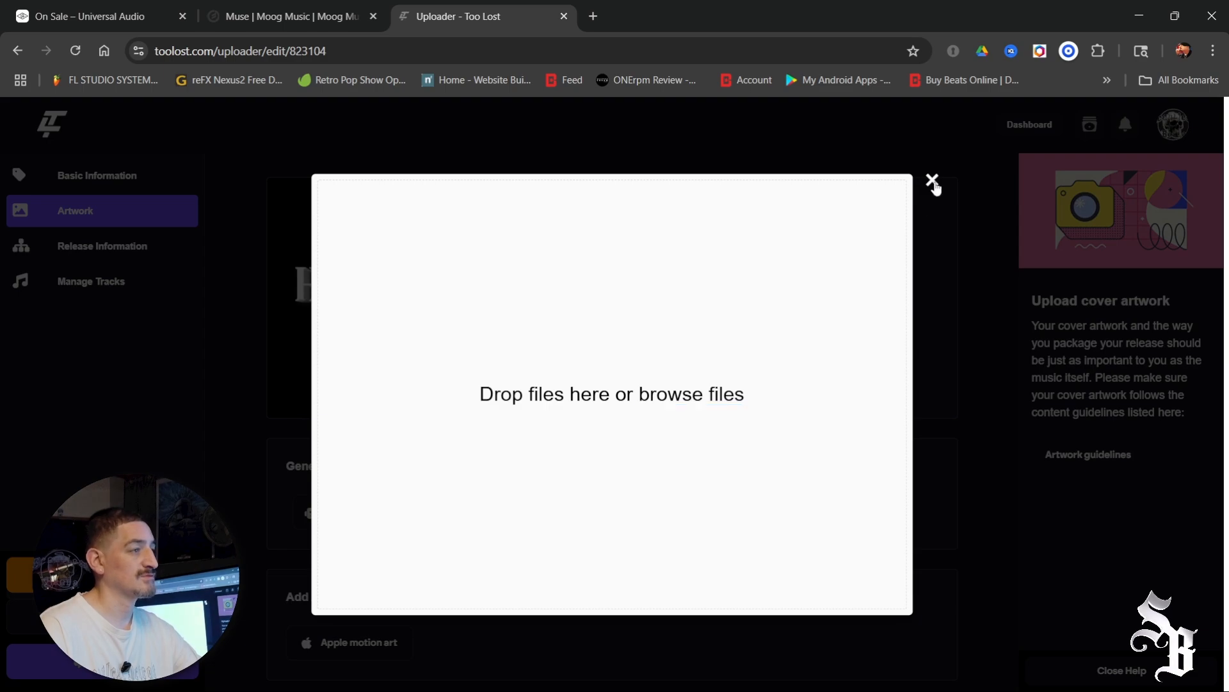
click(933, 182)
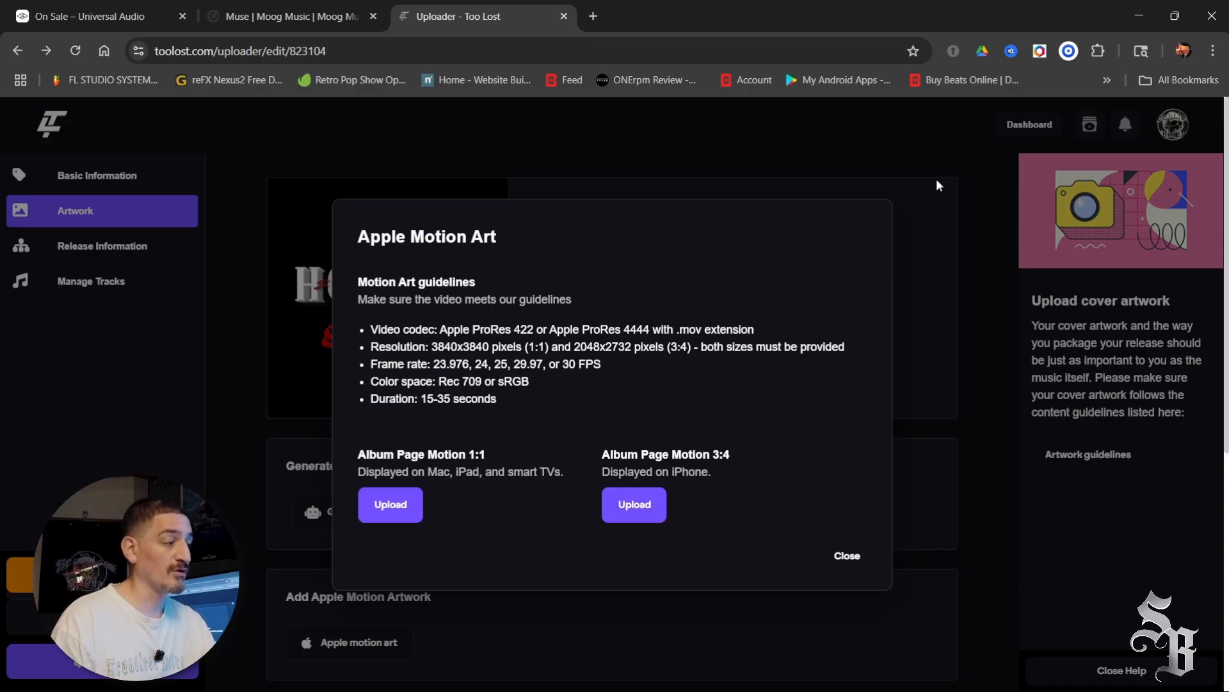
click(619, 514)
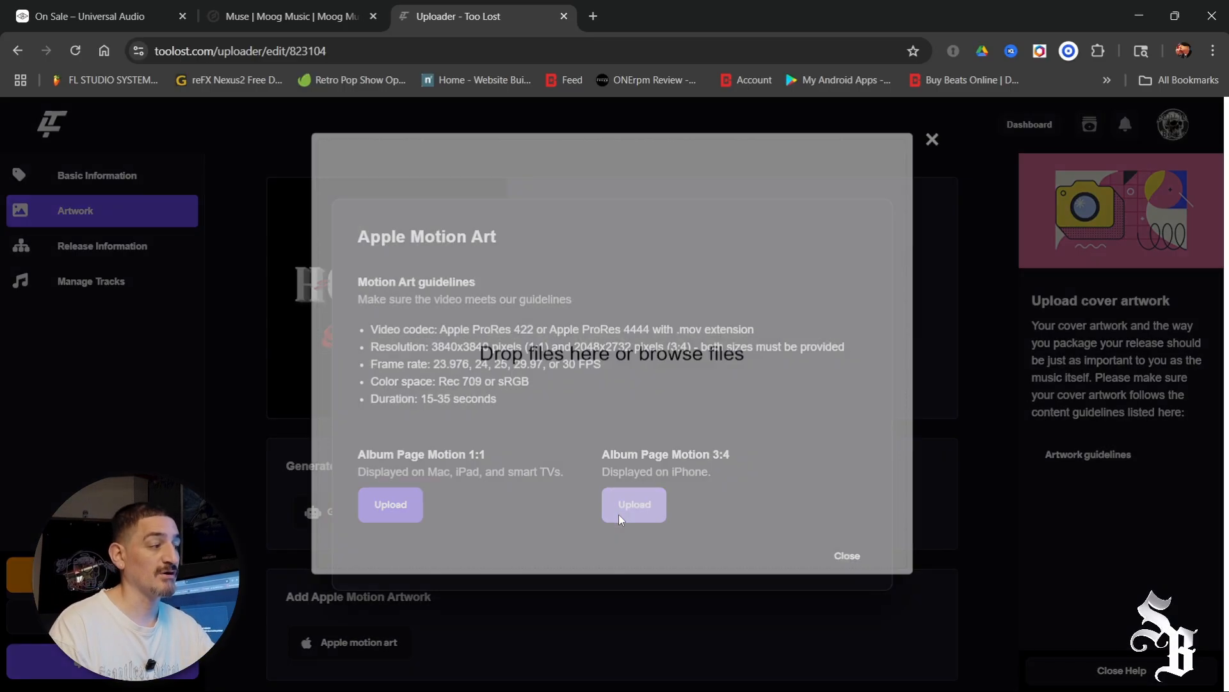
click(932, 181)
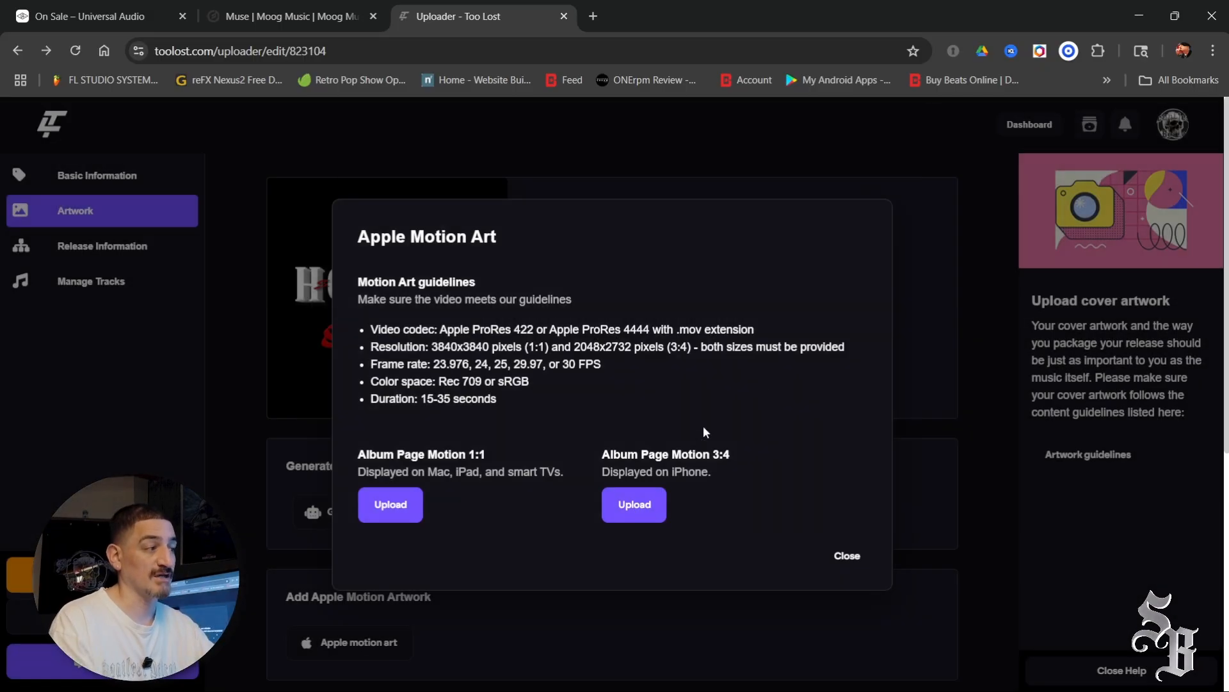
Check the 1:1 and 3:4 motion upload windows alternately, twice each, without adding files, and close the Apple Motion Art settings.
click(379, 513)
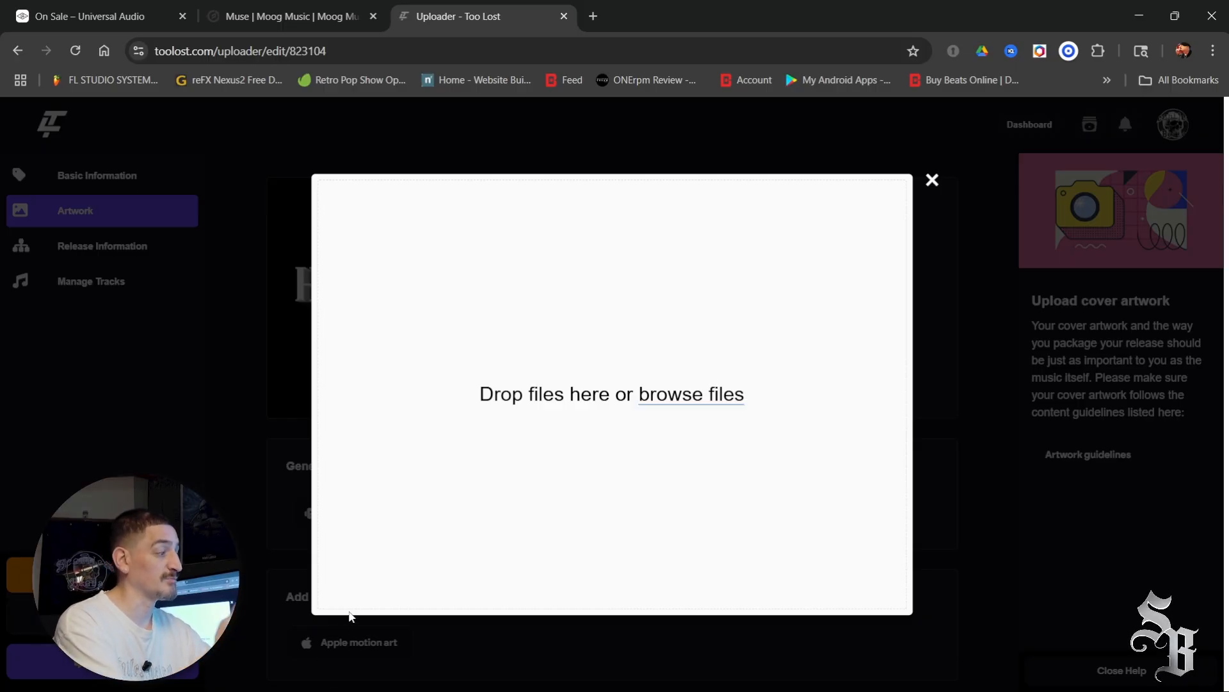
click(933, 180)
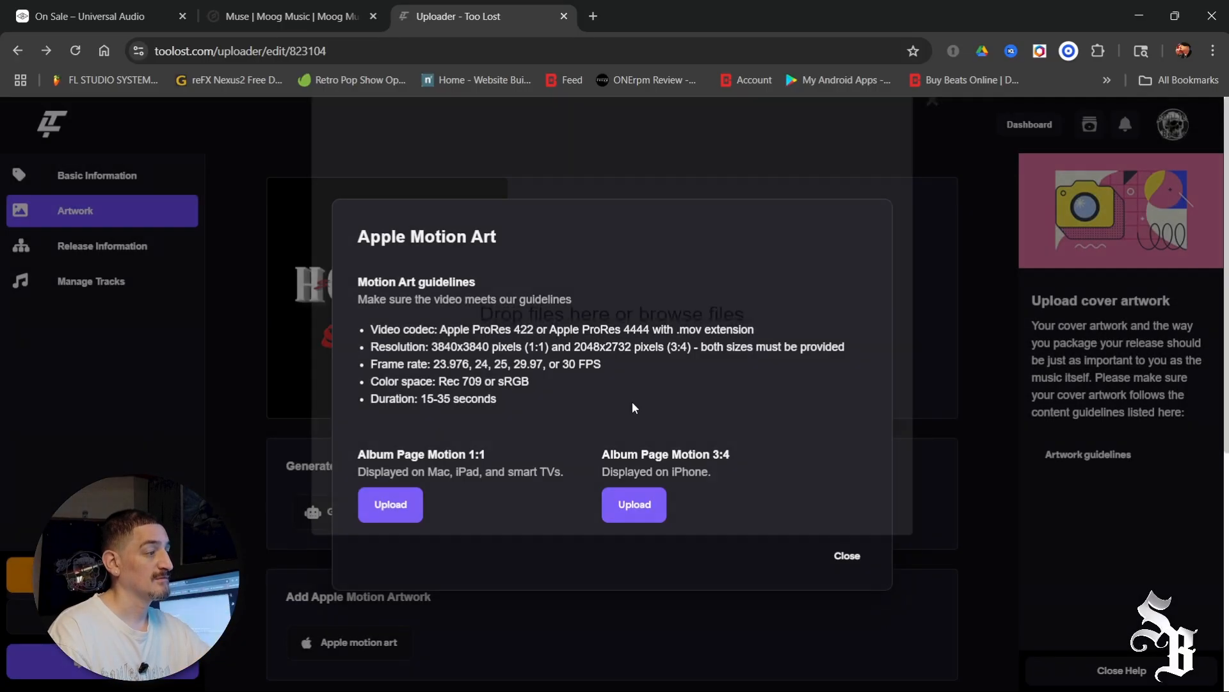
click(629, 505)
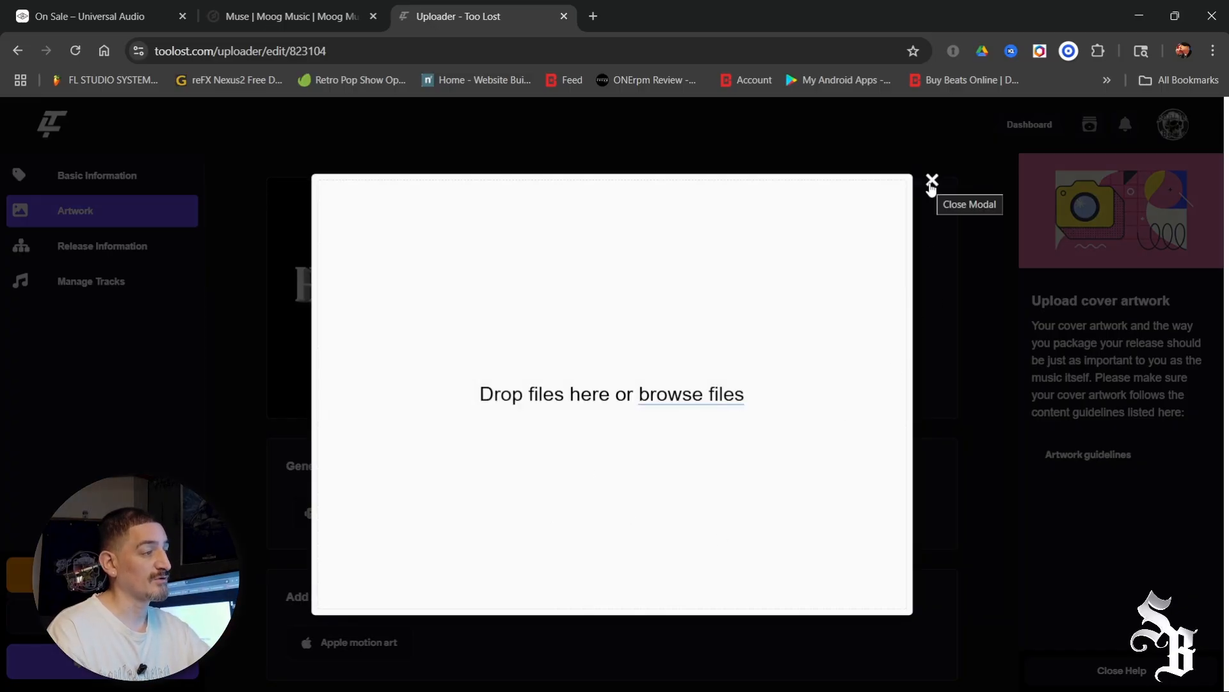
click(932, 184)
click(398, 511)
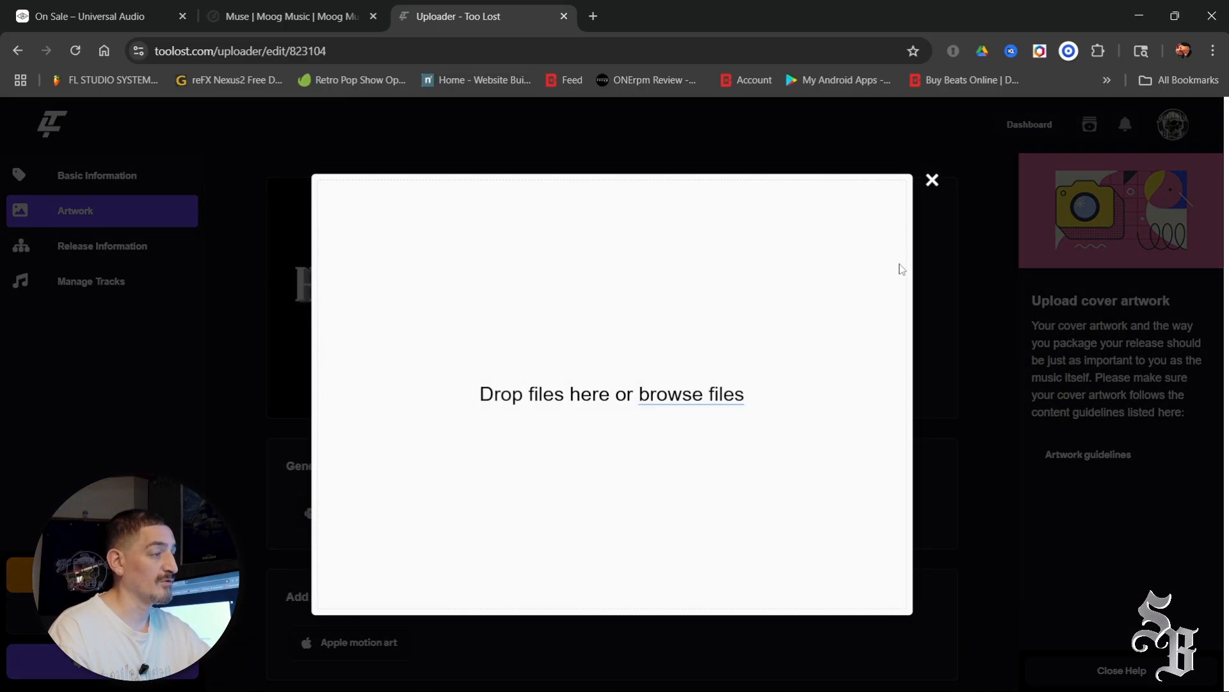
click(932, 180)
click(614, 511)
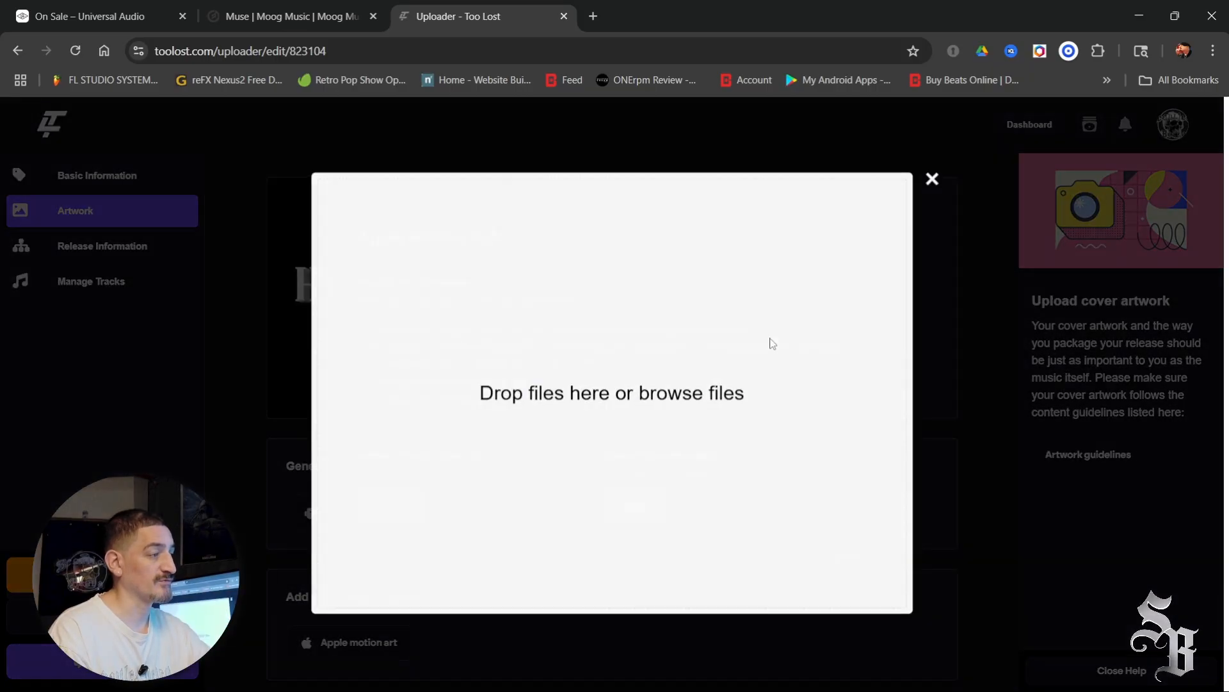
click(931, 186)
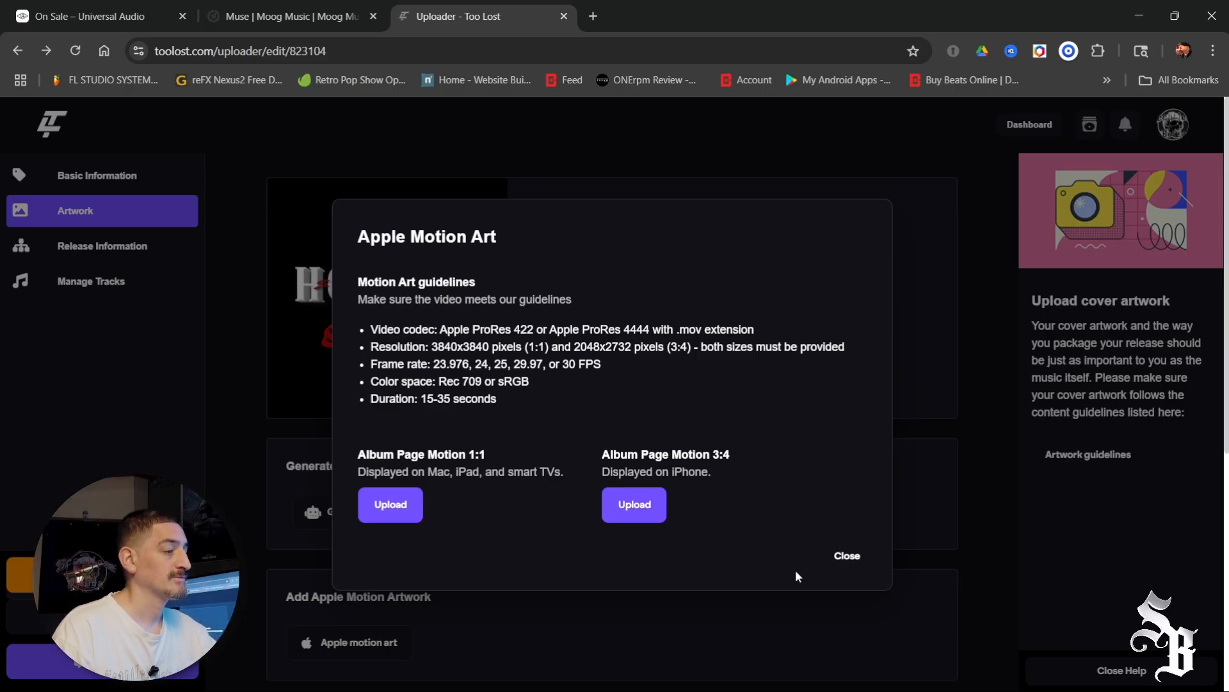
click(847, 555)
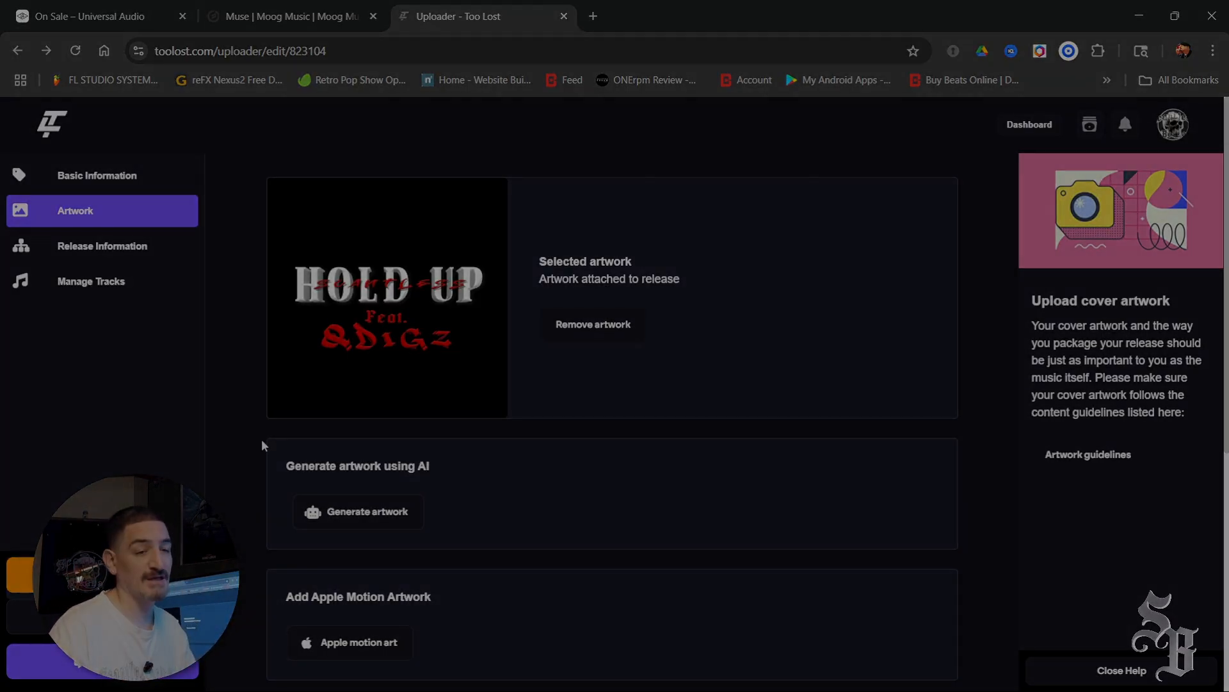